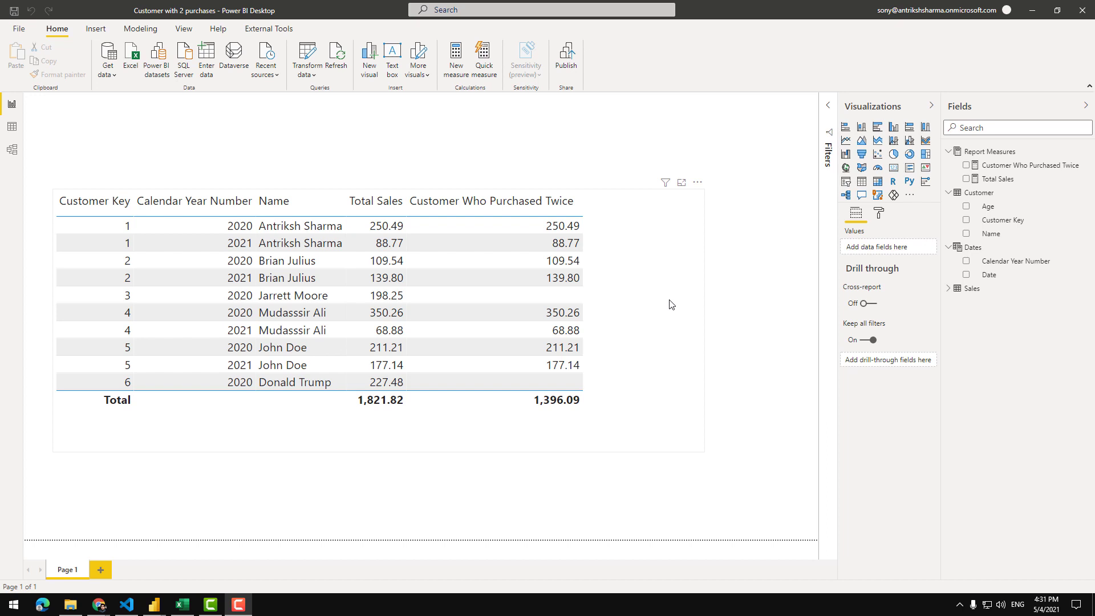
# - Examine the data model's relationships between the Customer, Sales and Dates tables
pyautogui.click(12, 149)
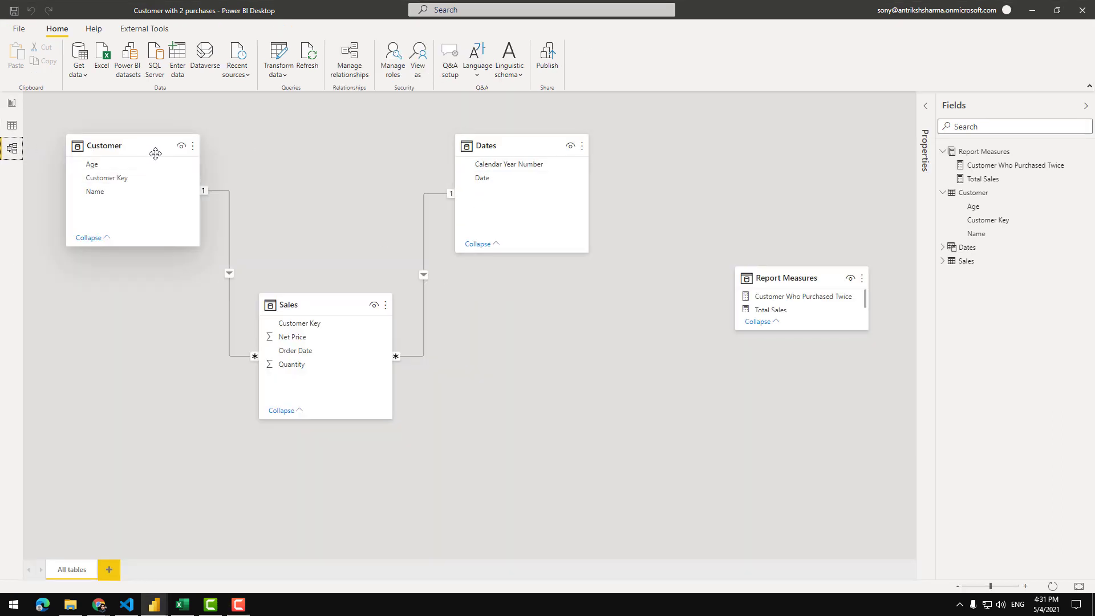
pyautogui.moveTo(154, 151)
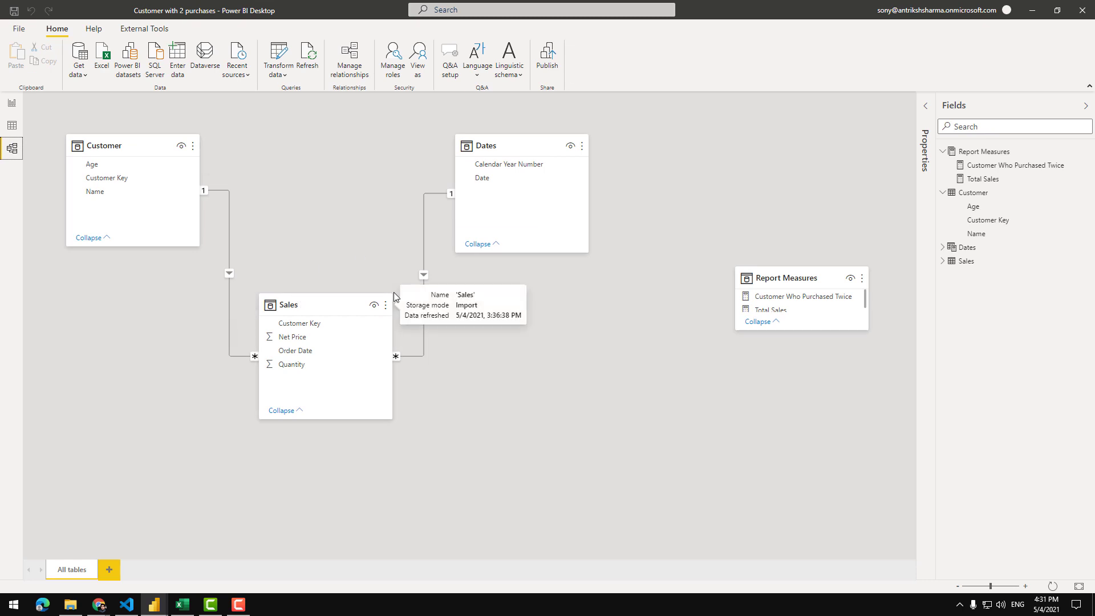
pyautogui.click(330, 304)
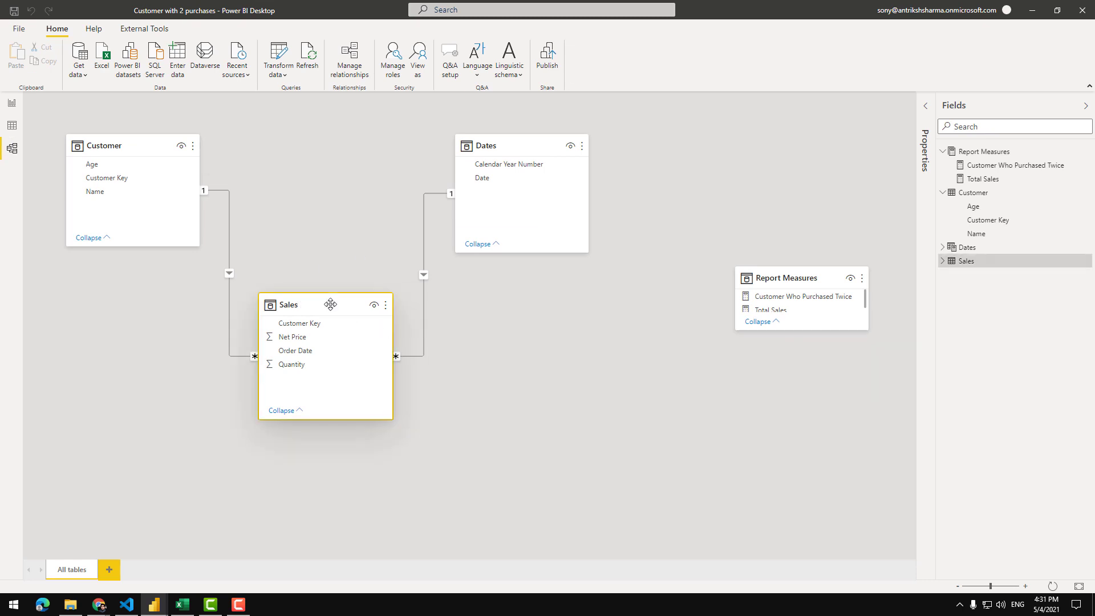
pyautogui.click(113, 144)
pyautogui.click(525, 146)
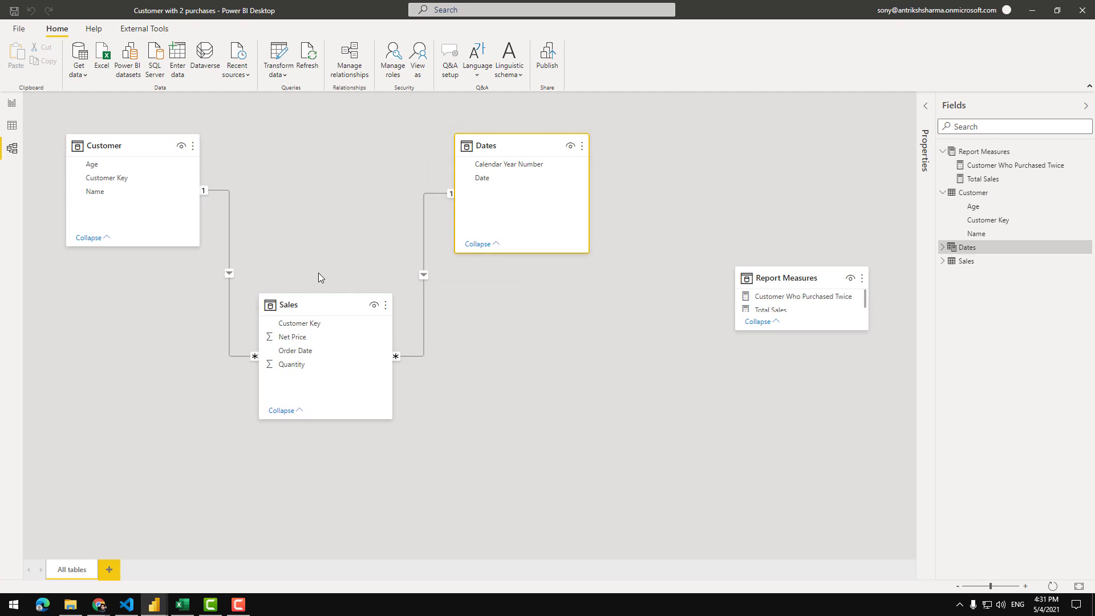
# - Review the rows of the Sales, Customer and Dates tables, including the Calendar Year Number column
pyautogui.click(12, 125)
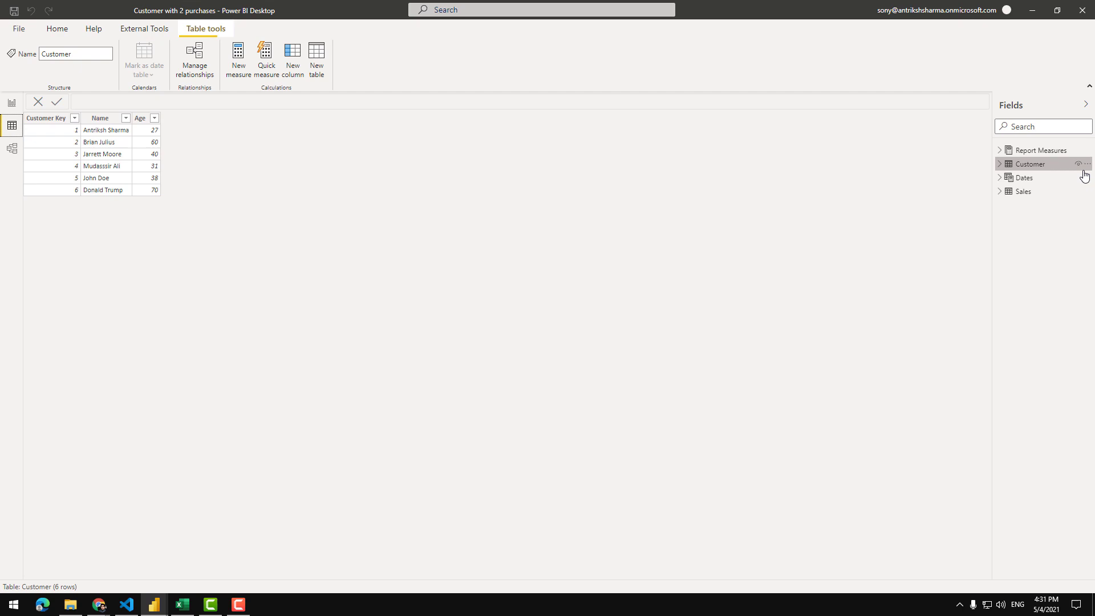
pyautogui.click(1024, 191)
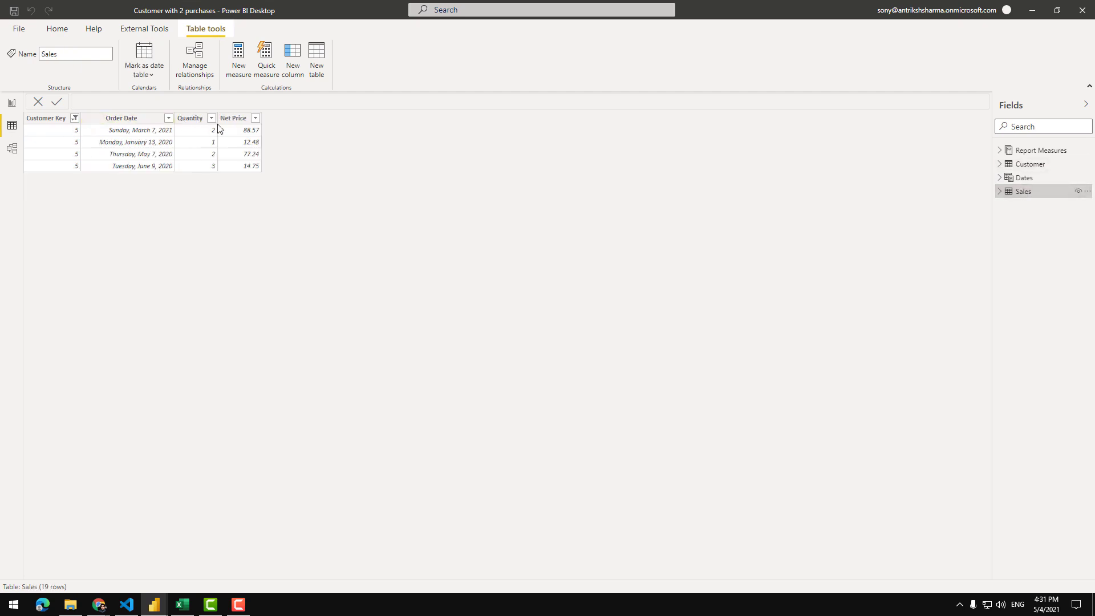
pyautogui.click(1050, 164)
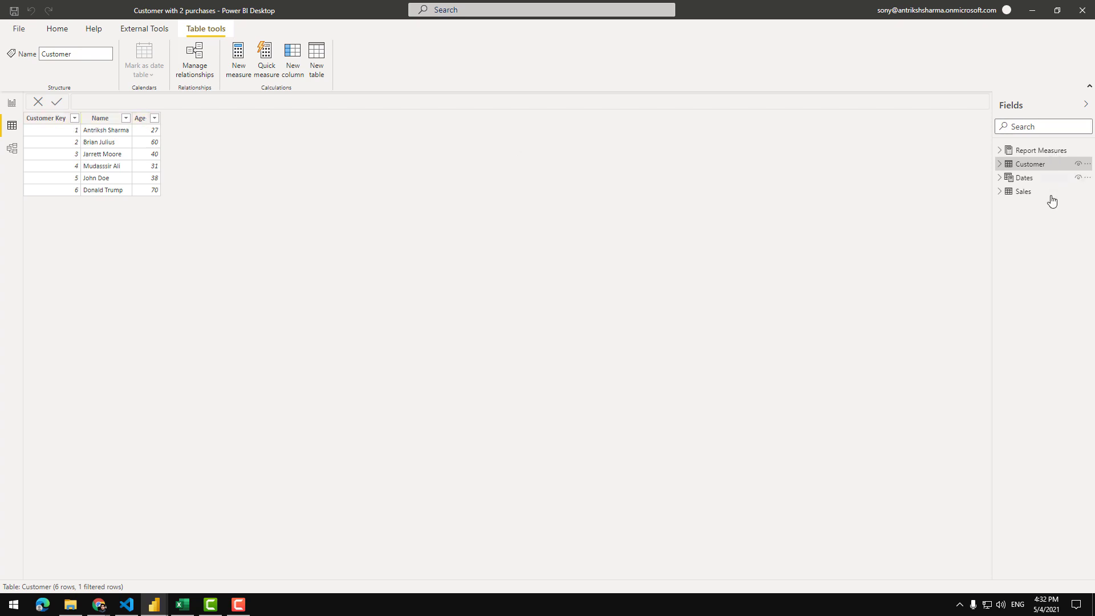
pyautogui.click(1038, 179)
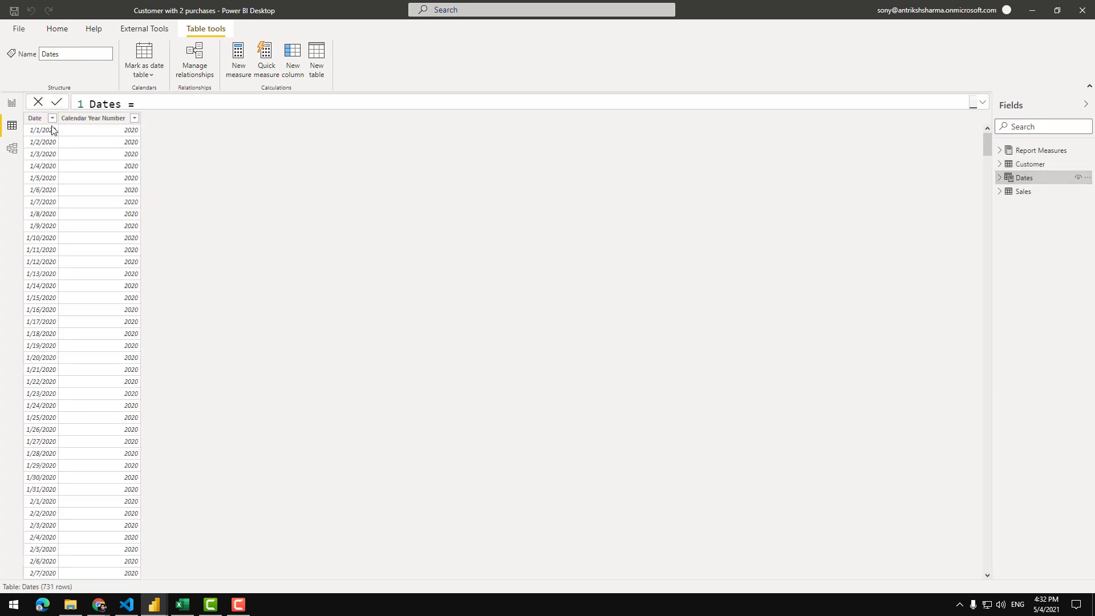
pyautogui.click(135, 118)
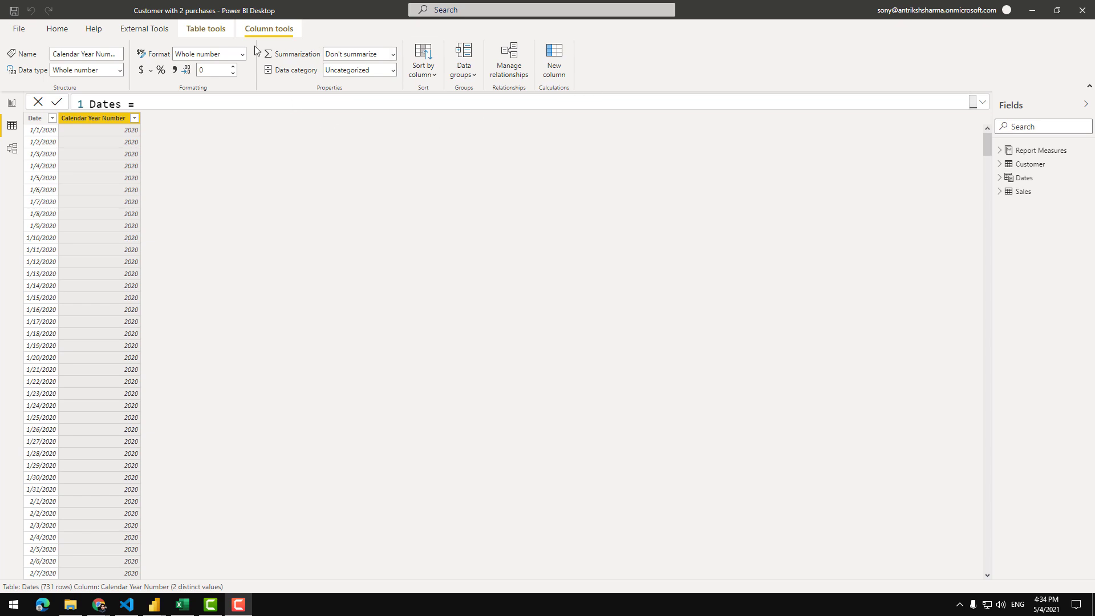
# - Create a new calculated table and declare a variable named CutomerAndYear on the second line of its formula
pyautogui.click(214, 30)
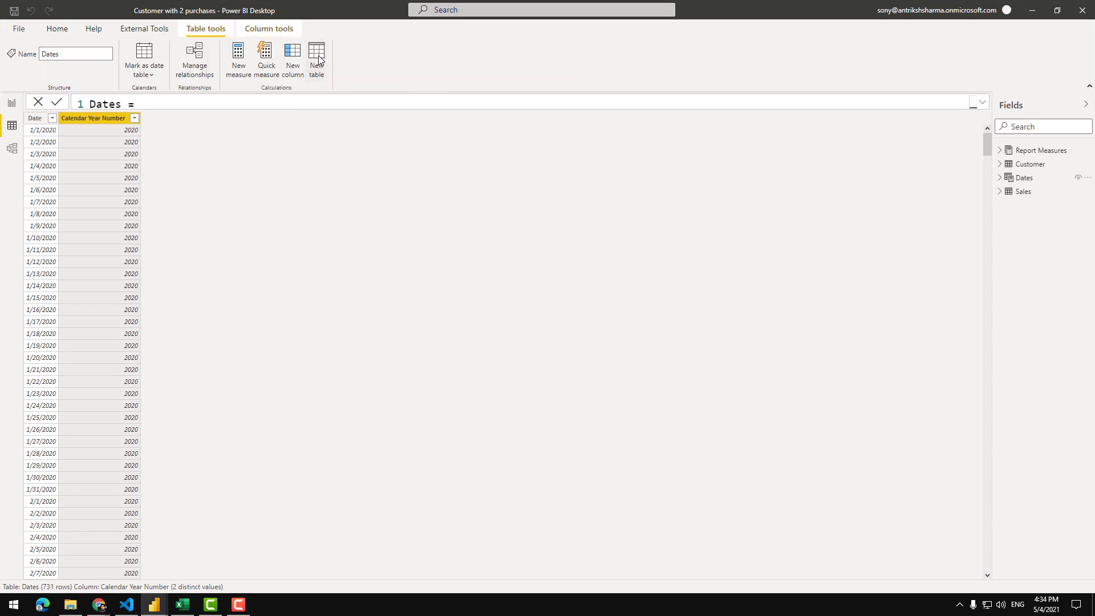
pyautogui.click(318, 60)
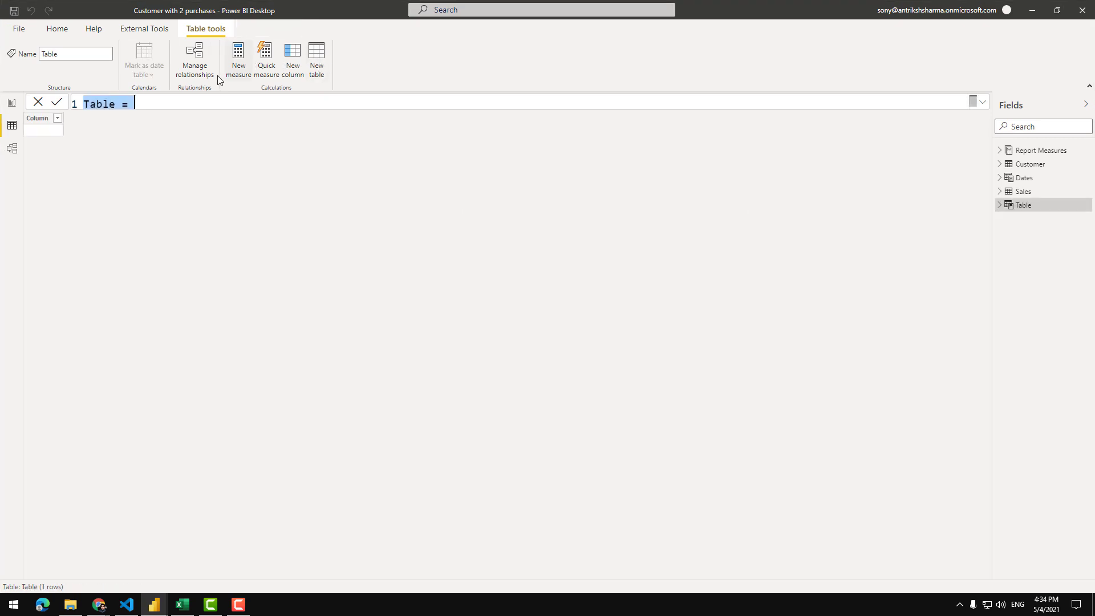
pyautogui.click(151, 104)
pyautogui.hotkey('shift', 'Return')
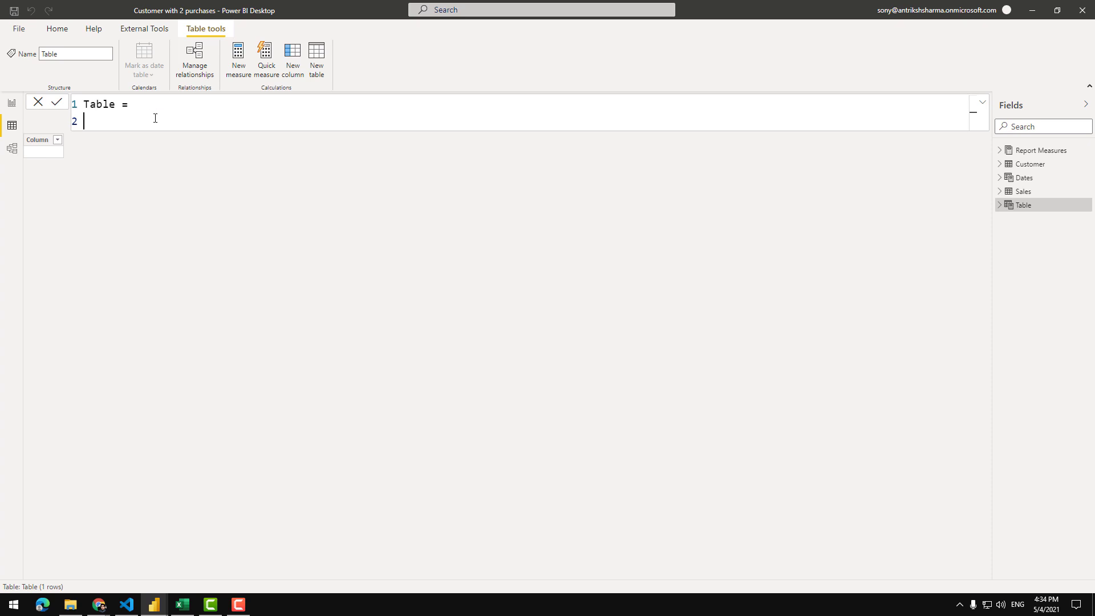
pyautogui.scroll(1, 156, 118)
pyautogui.write('VAR ')
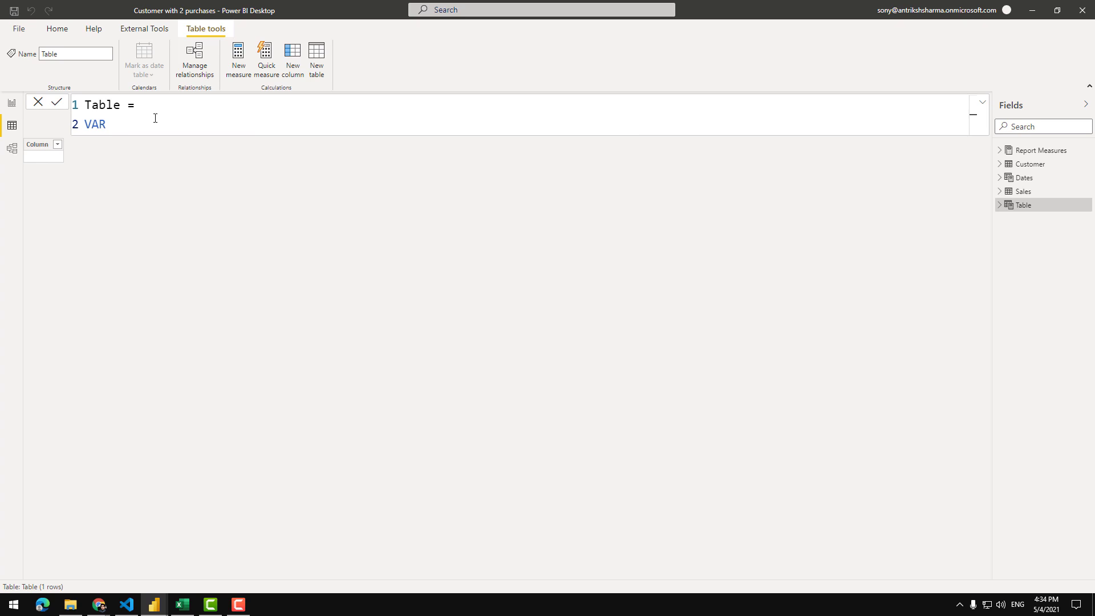
pyautogui.write('CutomerAndYear =')
pyautogui.hotkey('shift', 'Return')
pyautogui.press('Tab')
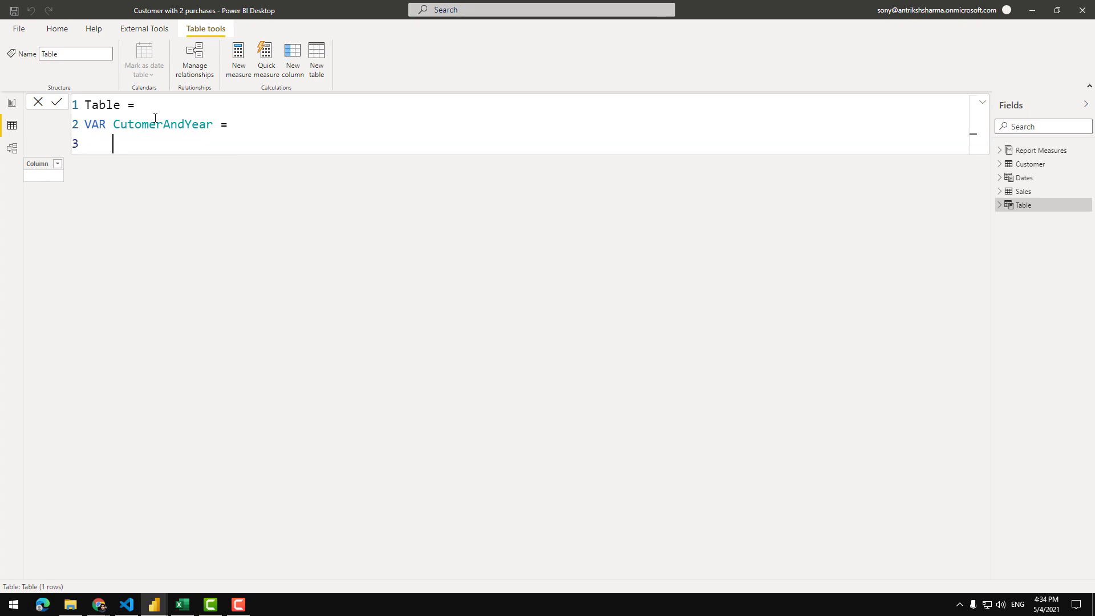
# - Define the variable as SUMMARIZE ( Sales, Customer[Name], Dates[Calendar Year Number] )
pyautogui.write('SUMMARIZE ( Sales,')
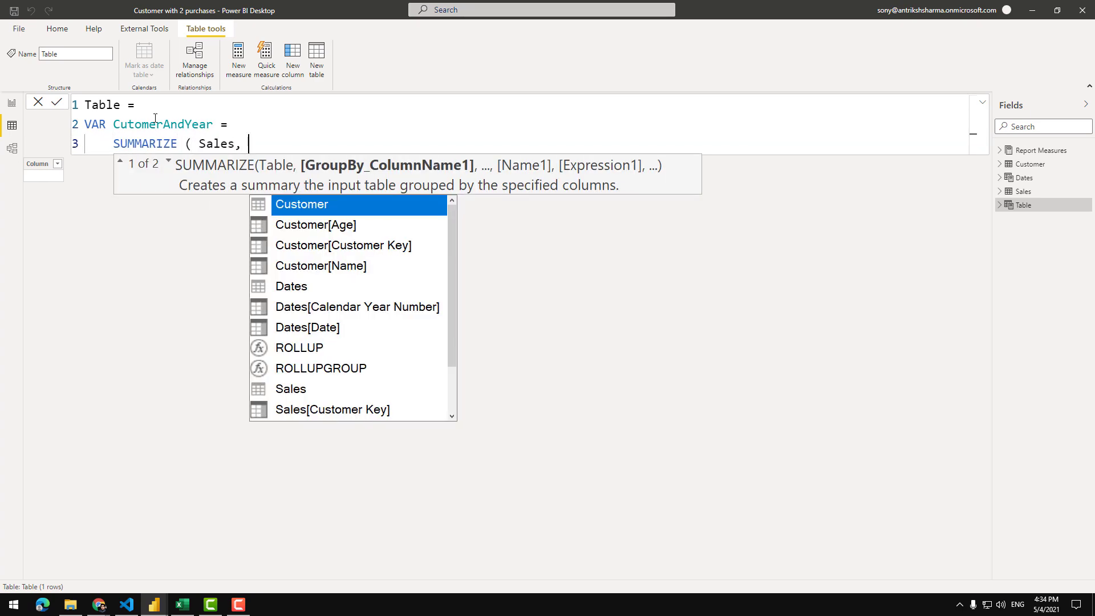
pyautogui.write(' Customer[Name], ')
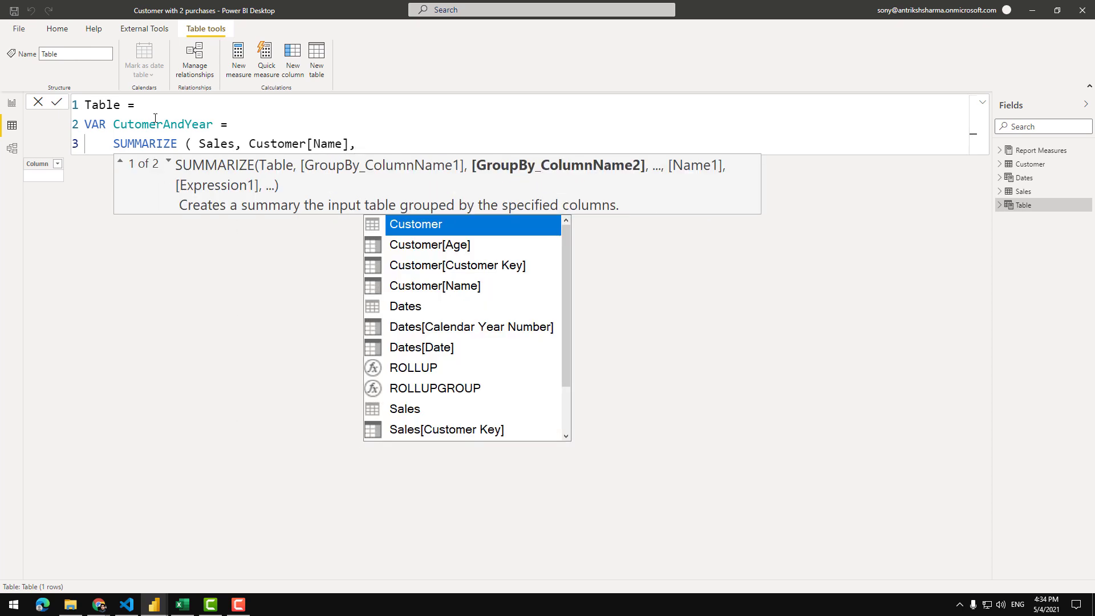
pyautogui.write('DAT')
pyautogui.press('Down')
pyautogui.press('Tab')
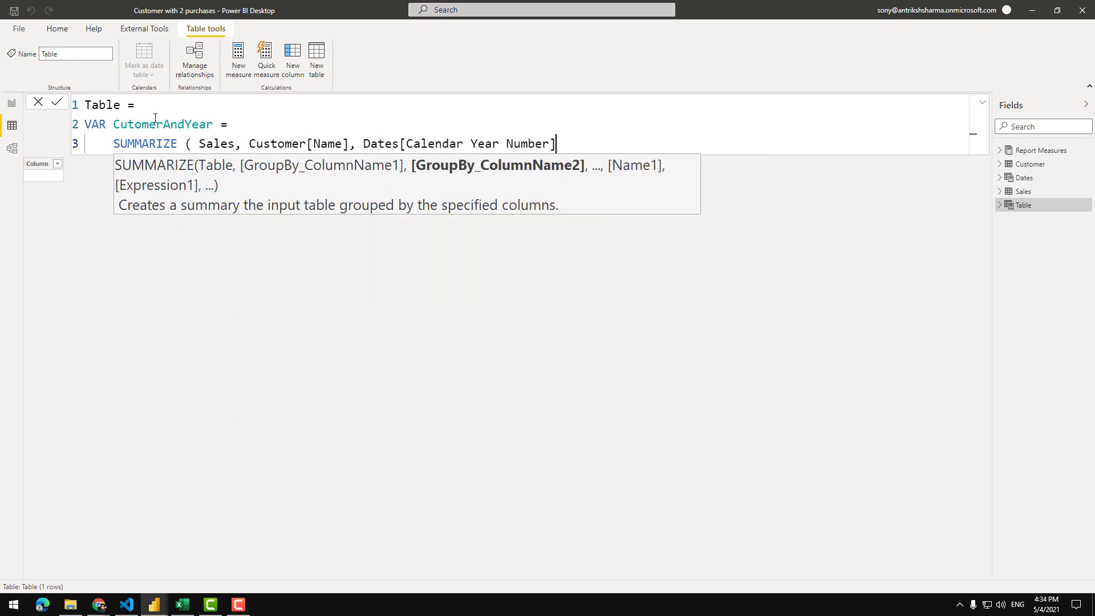
pyautogui.write(')')
pyautogui.press('Return')
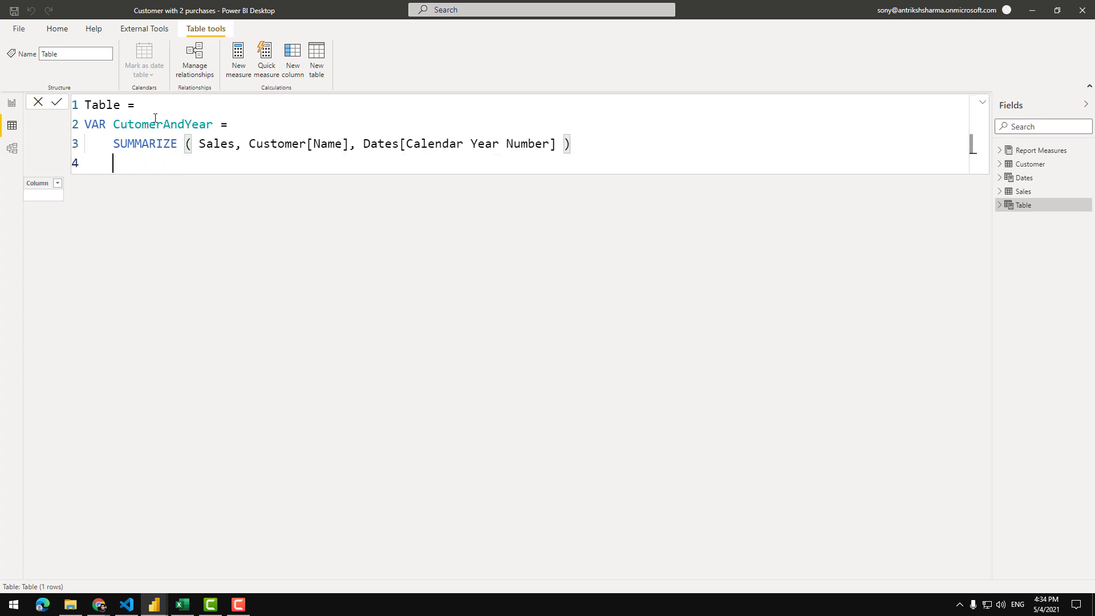
# - Declare a second variable named CountRepetitions below the SUMMARIZE expression, with an indented line for its definition
pyautogui.write('VAR Cu')
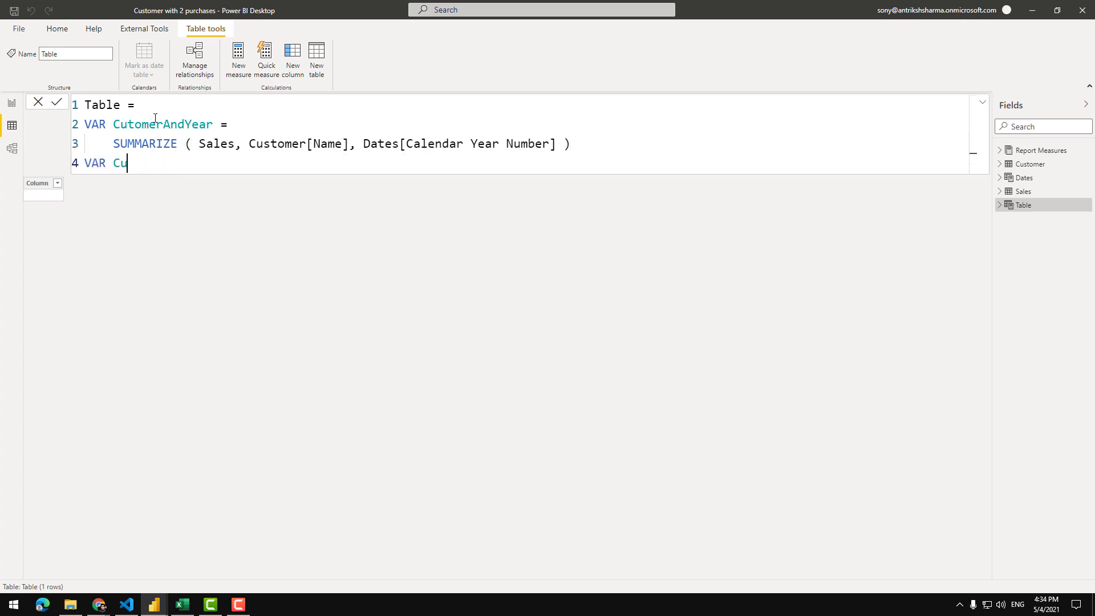
pyautogui.press('BackSpace')
pyautogui.press('BackSpace')
pyautogui.write('CountRep')
pyautogui.write('ertion')
pyautogui.press('BackSpace')
pyautogui.press('BackSpace')
pyautogui.press('BackSpace')
pyautogui.press('BackSpace')
pyautogui.press('BackSpace')
pyautogui.write('titions =')
pyautogui.hotkey('shift', 'Return')
pyautogui.press('Tab')
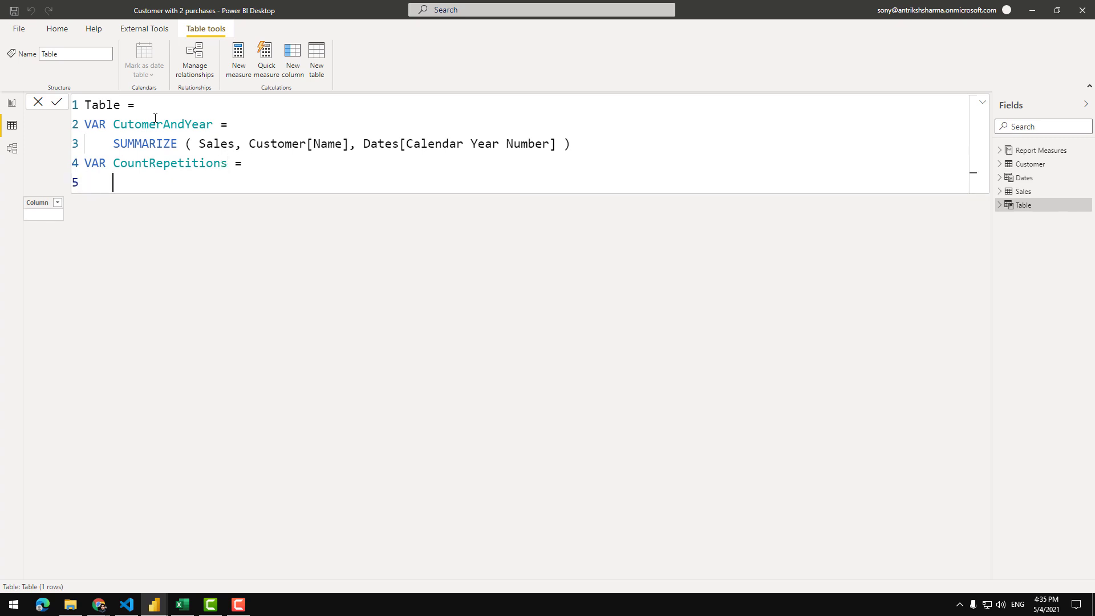
# - Begin an ADDCOLUMNS expression for CountRepetitions and correct the first variable's name to CustomerAndYear
pyautogui.write('ADDCOLUMNS (')
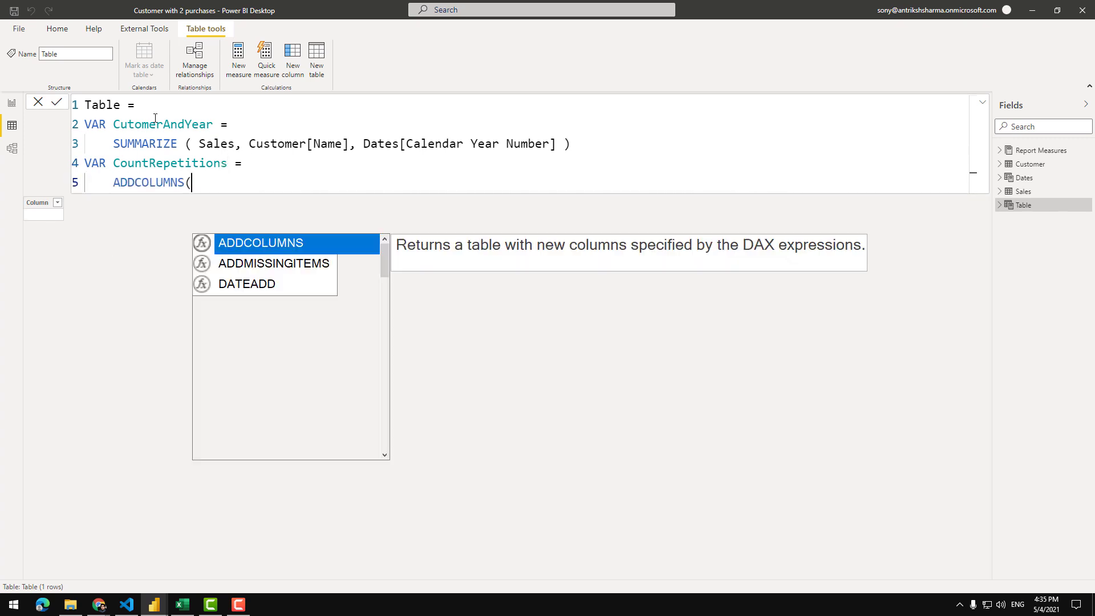
pyautogui.hotkey('shift', 'Return')
pyautogui.press('Tab')
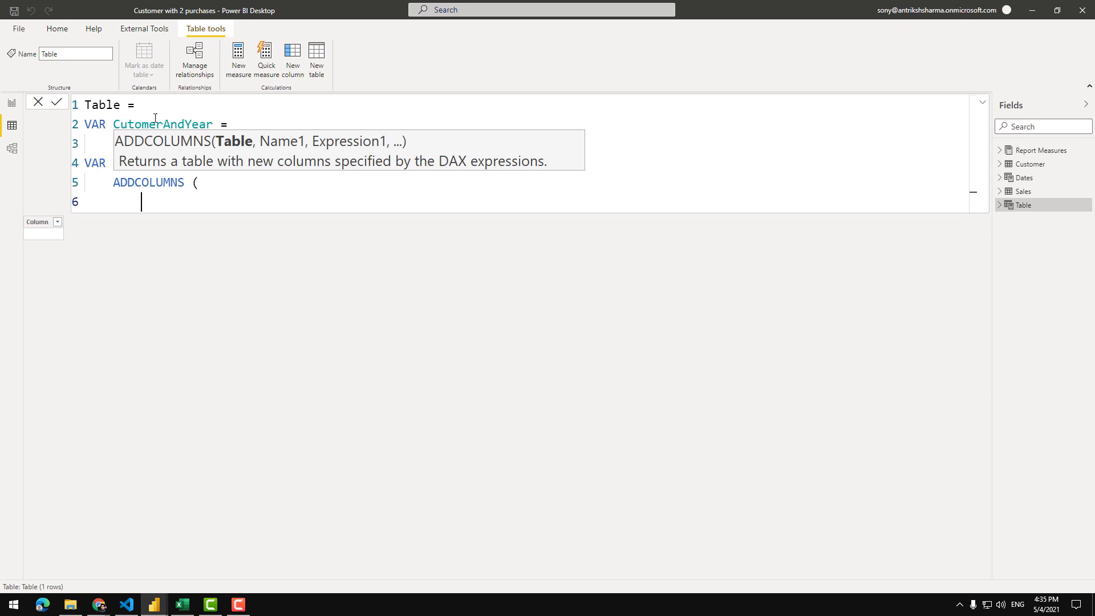
pyautogui.write('CUS')
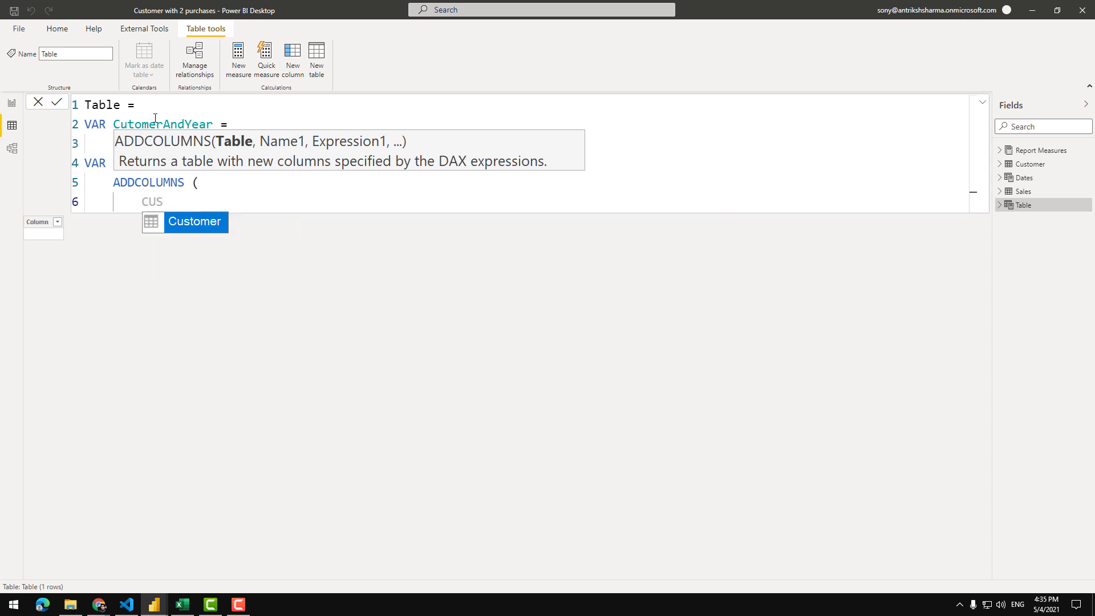
pyautogui.press('Escape')
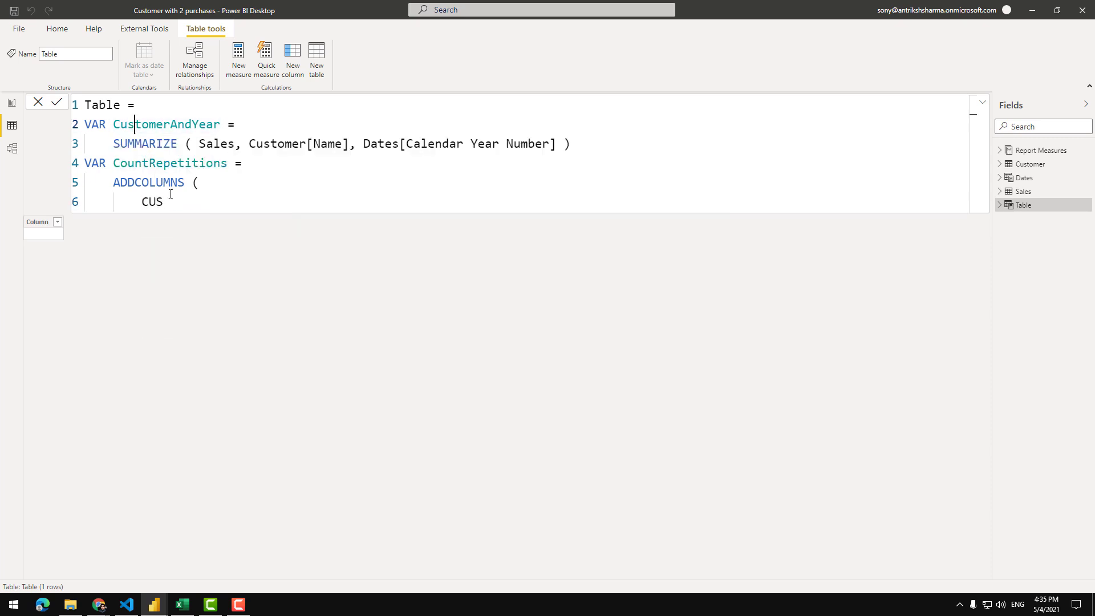
pyautogui.doubleClick(172, 198)
pyautogui.write('Custo')
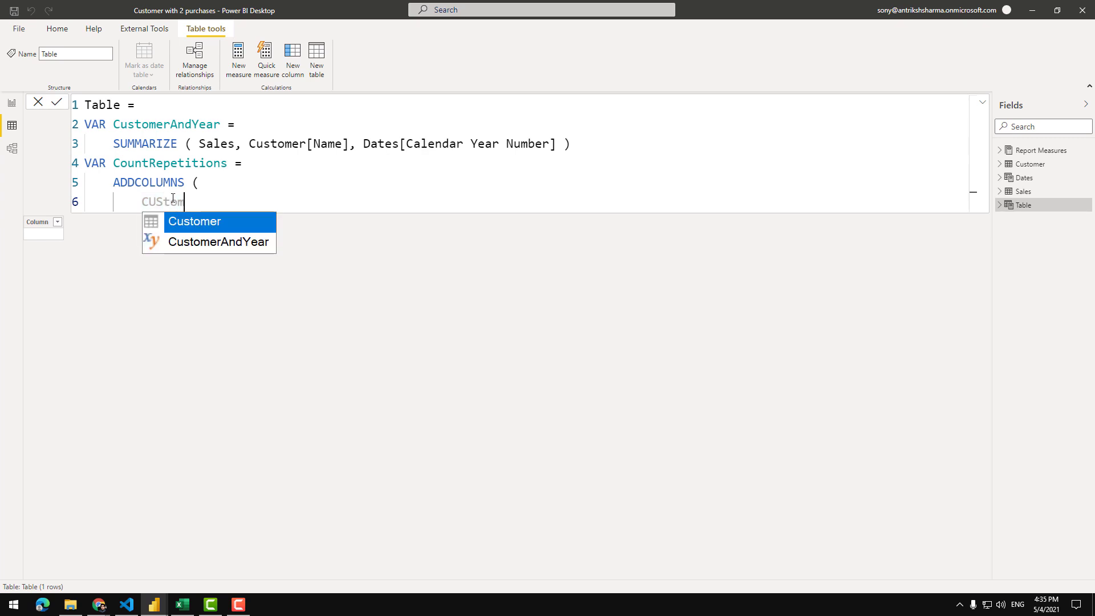
pyautogui.press('Down')
pyautogui.press('Tab')
pyautogui.write(',')
pyautogui.press('Return')
pyautogui.write('"')
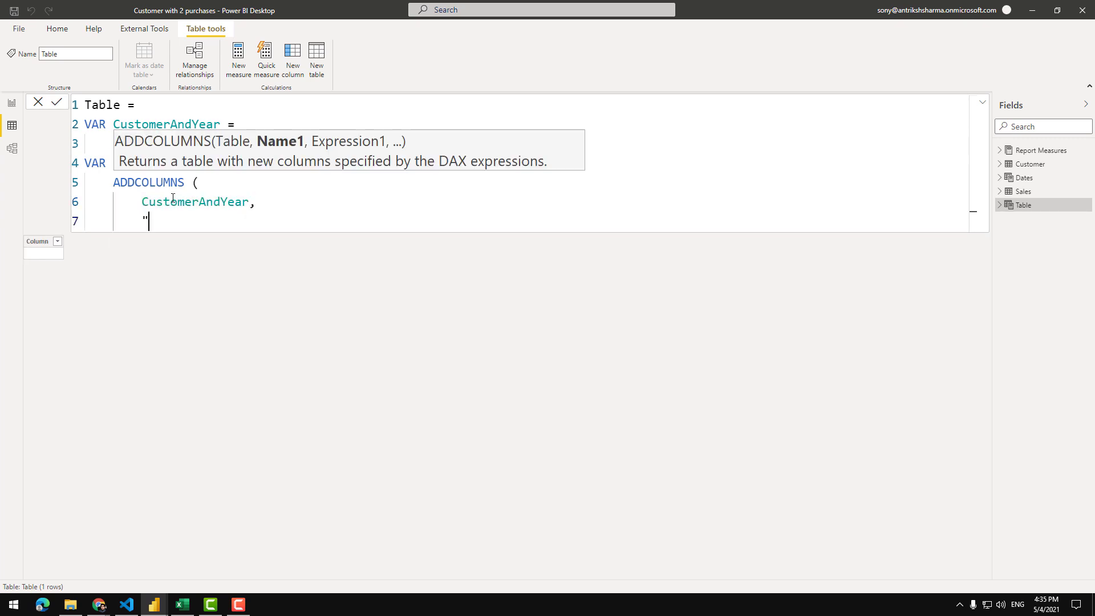
pyautogui.write('@Count Years",')
pyautogui.press('Return')
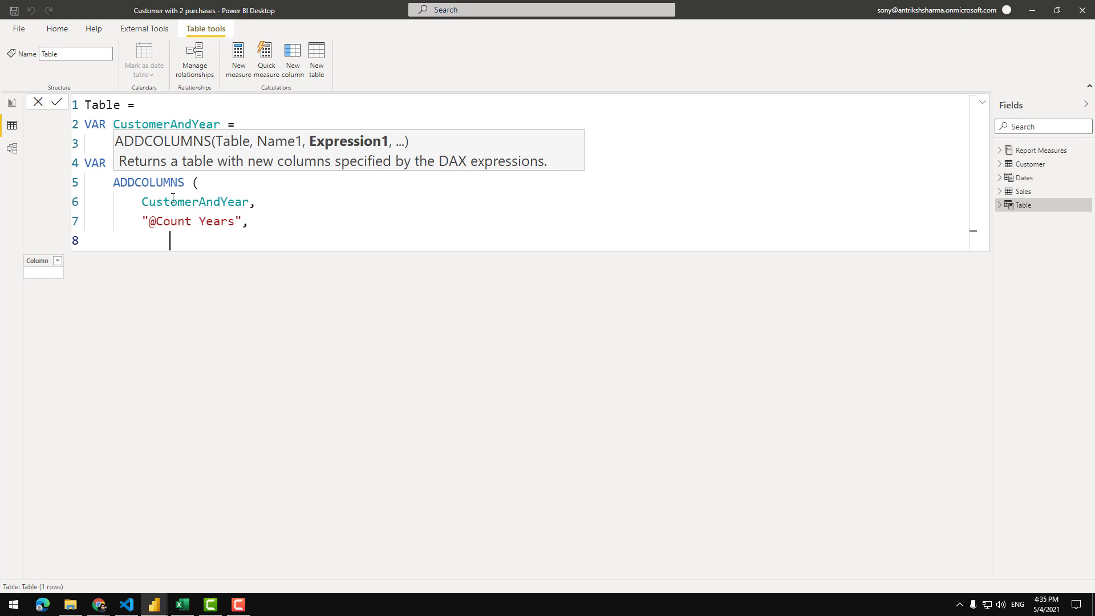
pyautogui.write('VAR CurrentCustomer =')
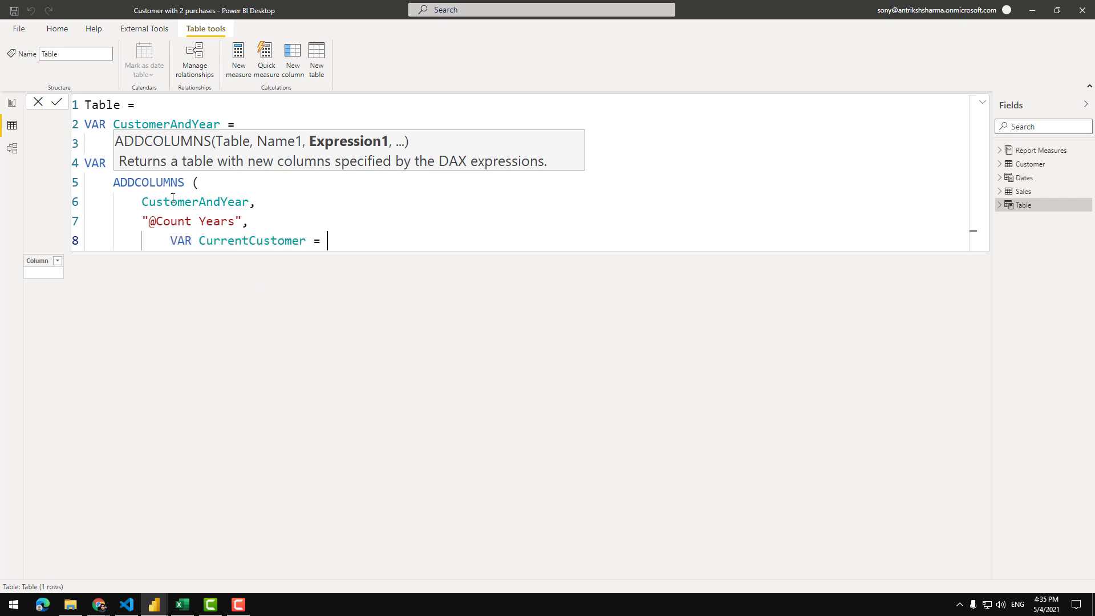
pyautogui.click(192, 201)
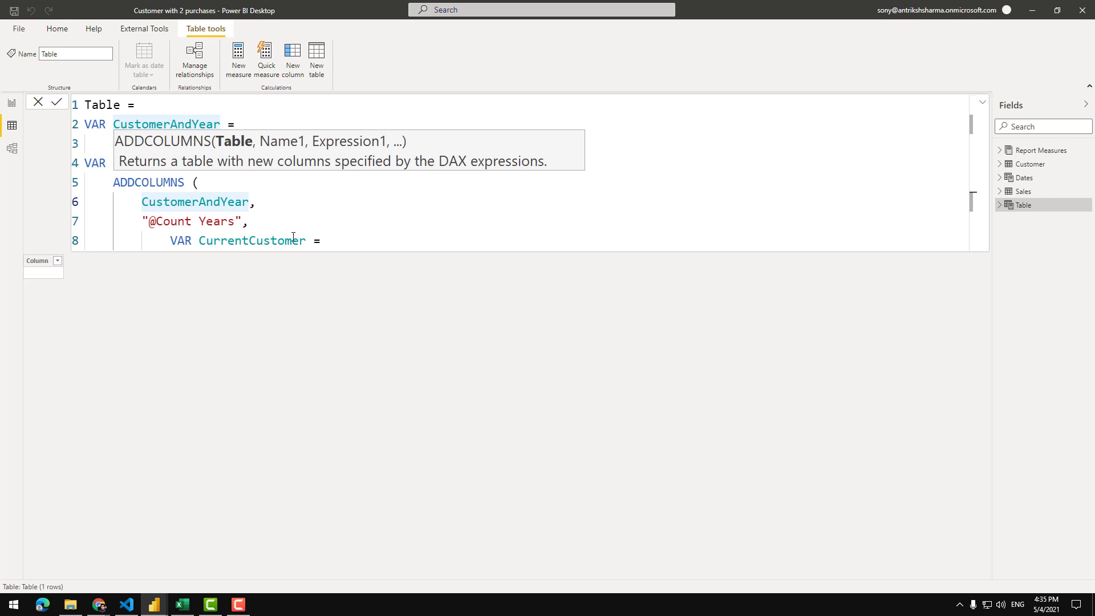
pyautogui.click(370, 240)
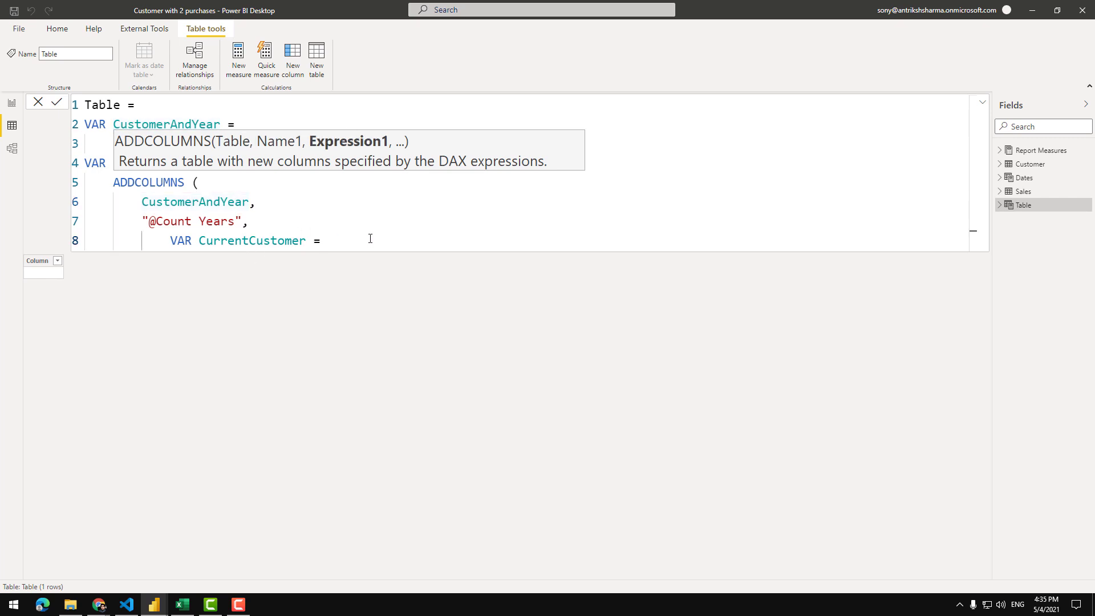
pyautogui.write('Custo')
pyautogui.press('Down')
pyautogui.press('Down')
pyautogui.press('Tab')
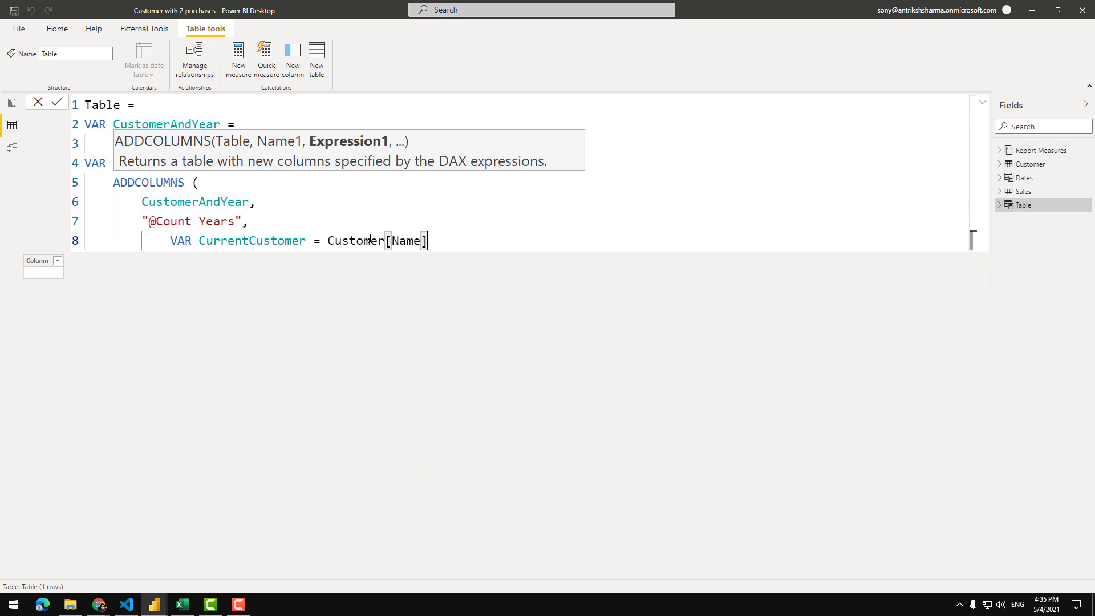
# - Declare a variable Result below CurrentCustomer, starting a FILTER expression over the CustomerAndYear table
pyautogui.hotkey('shift', 'Return')
pyautogui.write('VAR Result =')
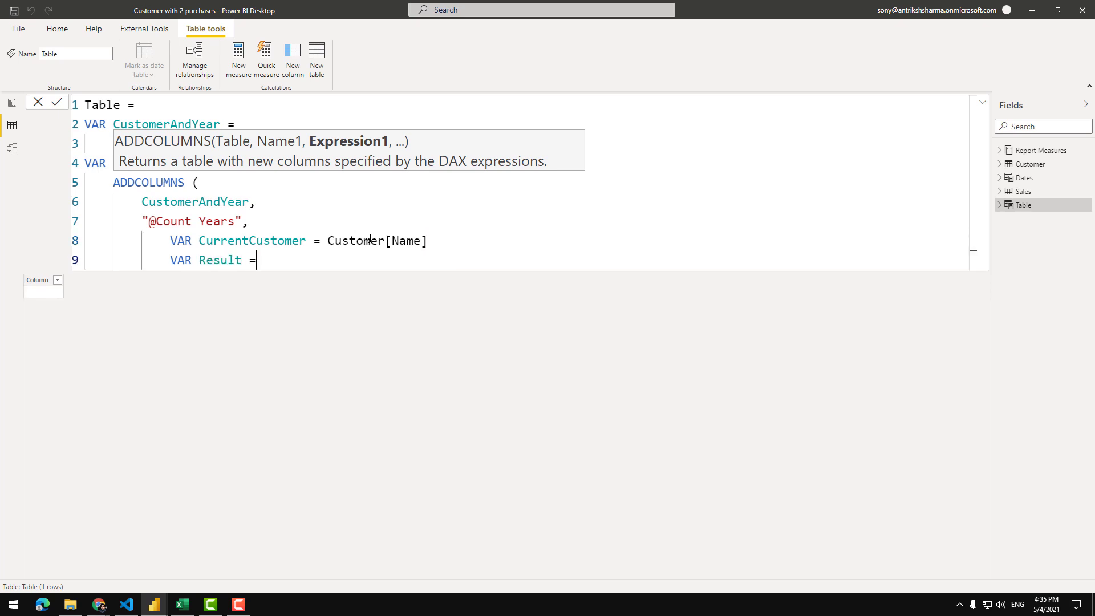
pyautogui.hotkey('shift', 'Return')
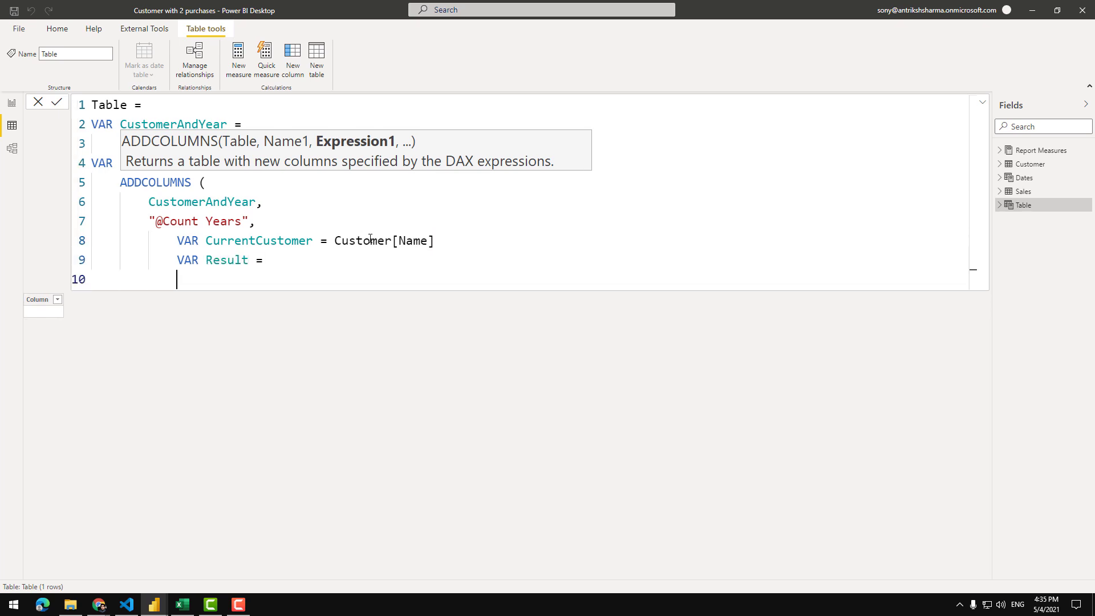
pyautogui.write('FILTER ( ')
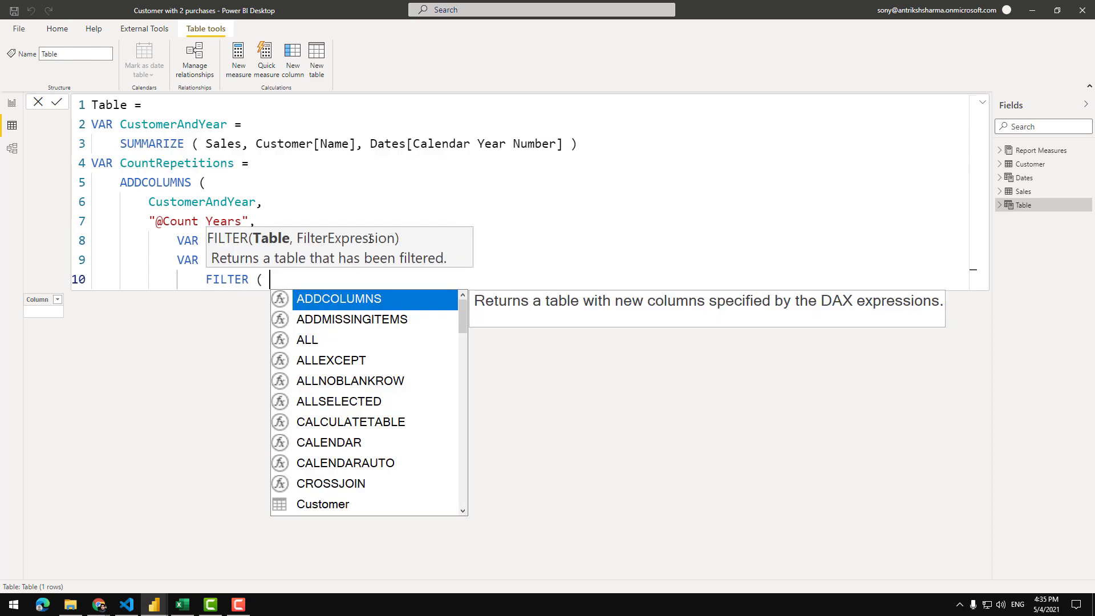
pyautogui.write('CUSTOM')
pyautogui.press('Down')
pyautogui.press('Tab')
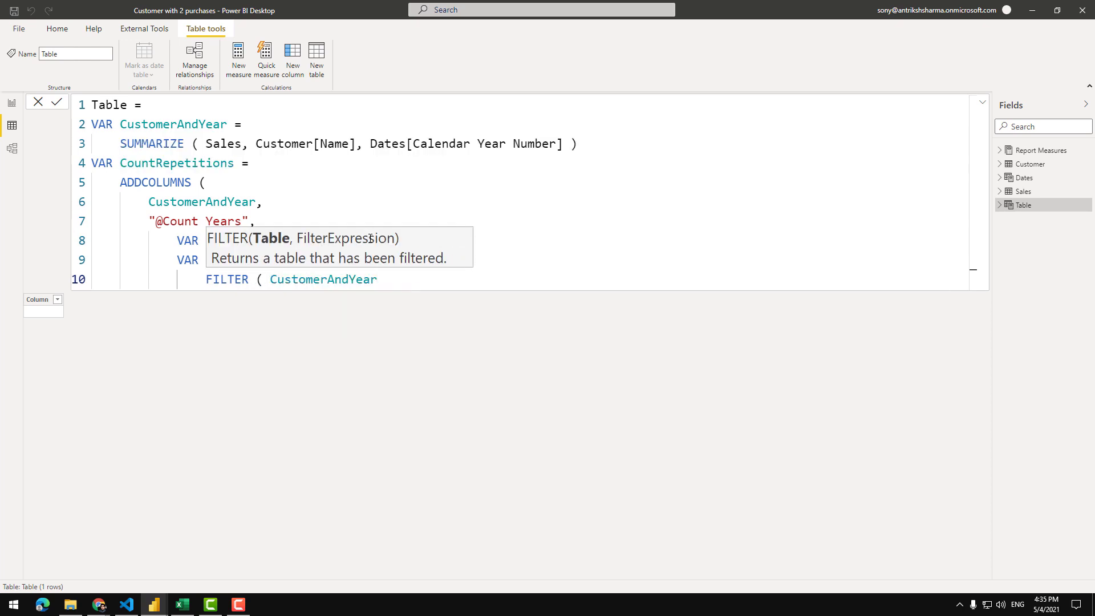
pyautogui.write(',')
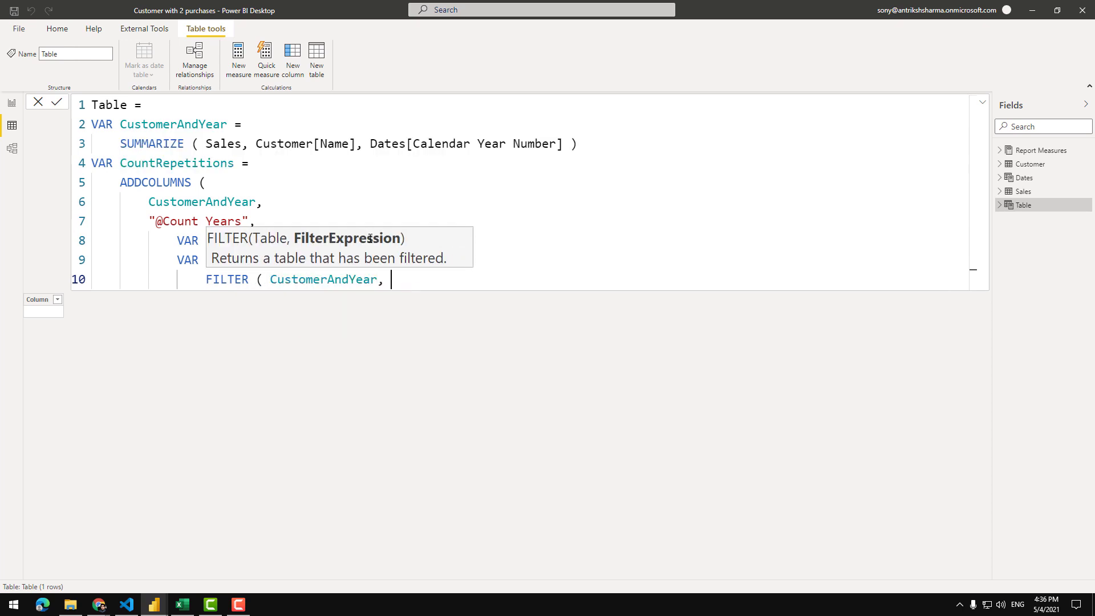
# - Set the FILTER condition in Result to Customer[Name] = CurrentCustomer
pyautogui.write(' CUSTOM')
pyautogui.press('Down')
pyautogui.press('Down')
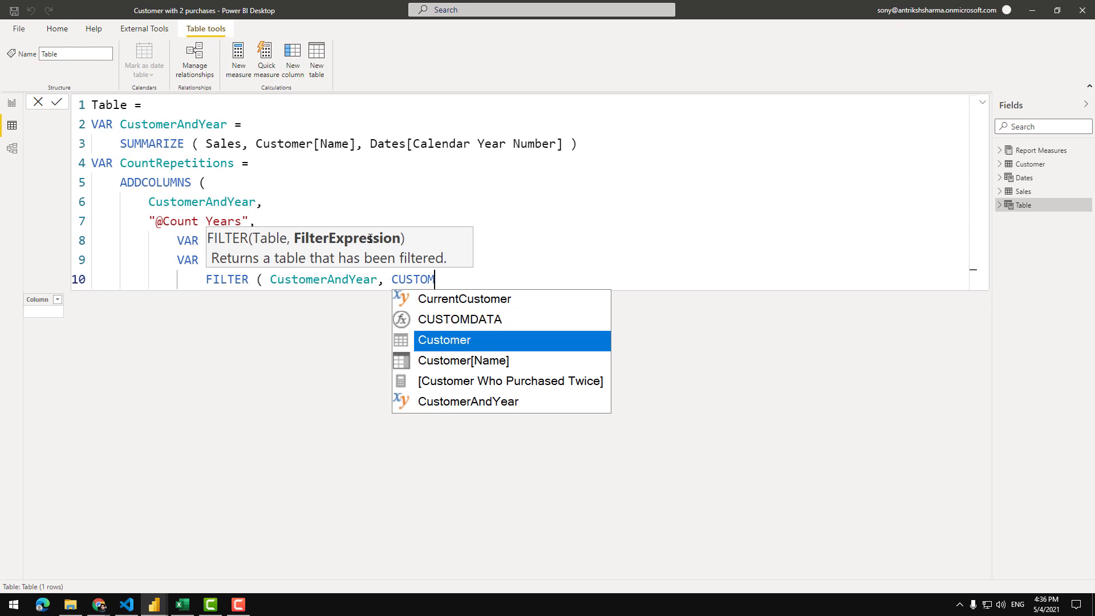
pyautogui.press('Tab')
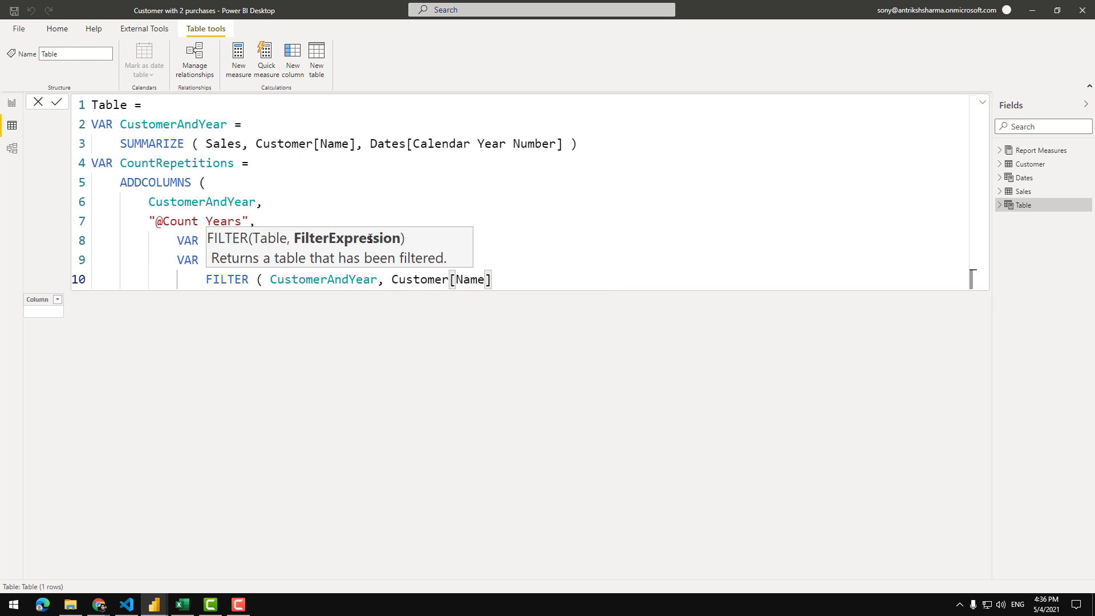
pyautogui.write('=')
pyautogui.click(320, 163)
pyautogui.doubleClick(281, 242)
pyautogui.hotkey('ctrl', 'c')
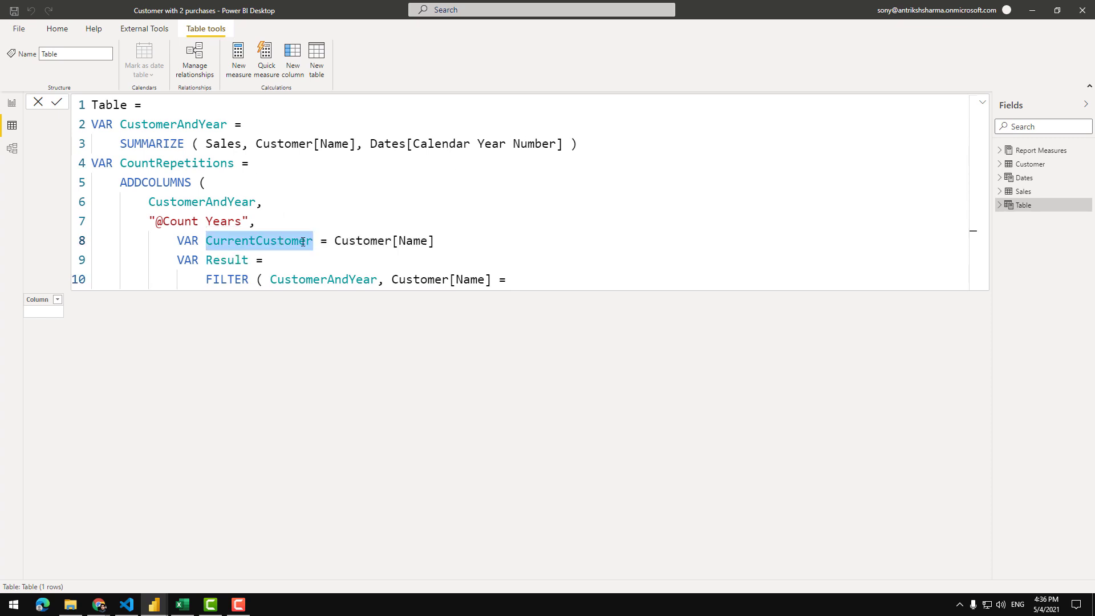
pyautogui.click(553, 280)
pyautogui.hotkey('ctrl', 'v')
# - Examine how CustomerAndYear in the FILTER relates to its variable declaration and SUMMARIZE definition
pyautogui.click(325, 280)
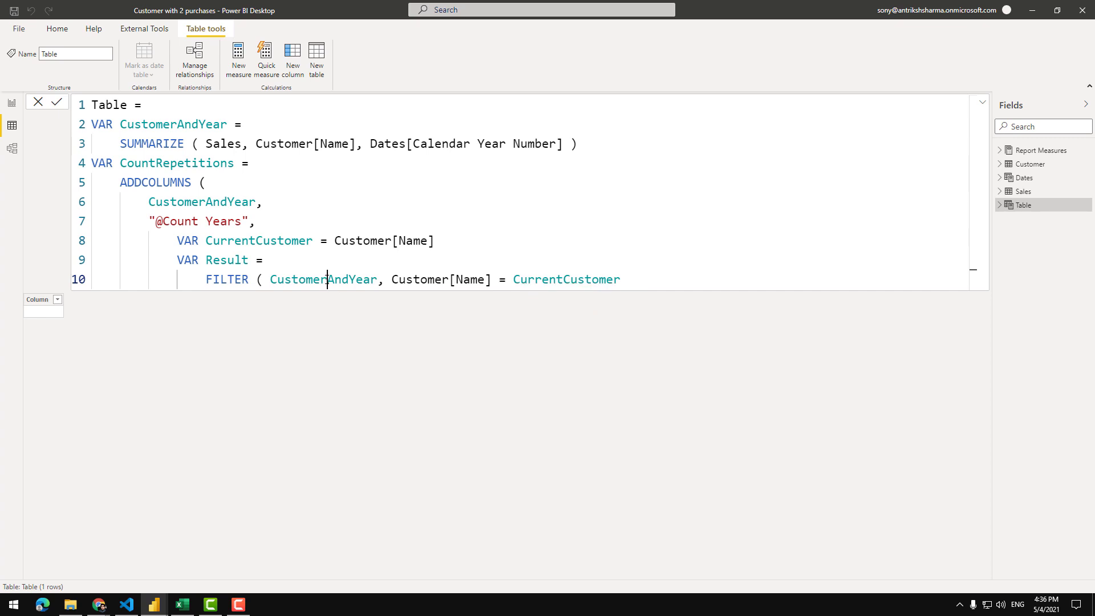
pyautogui.doubleClick(325, 280)
pyautogui.click(202, 130)
pyautogui.doubleClick(202, 130)
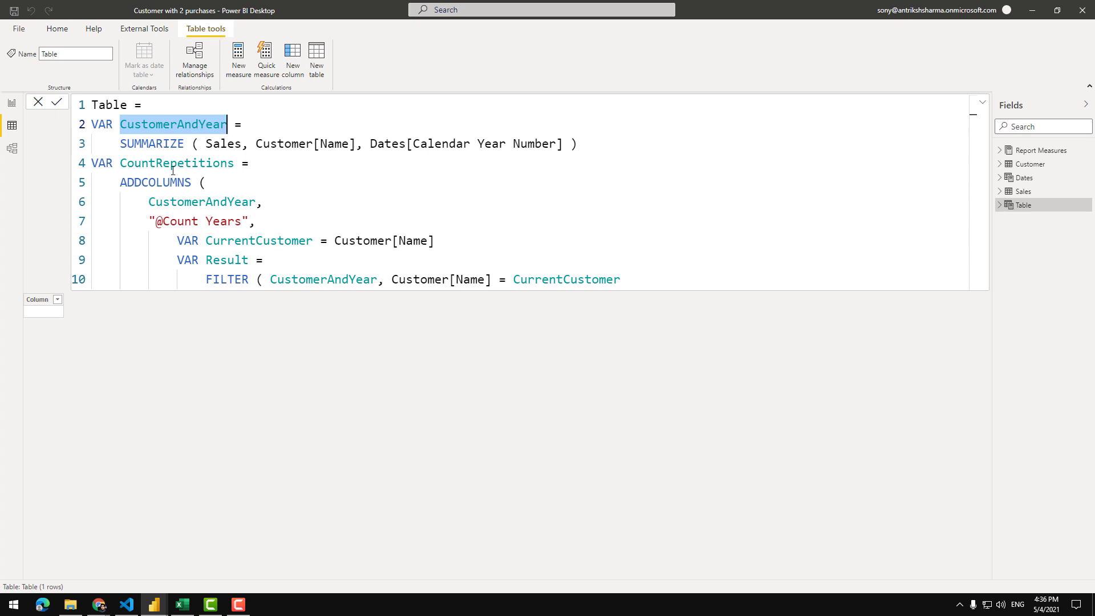
pyautogui.click(185, 202)
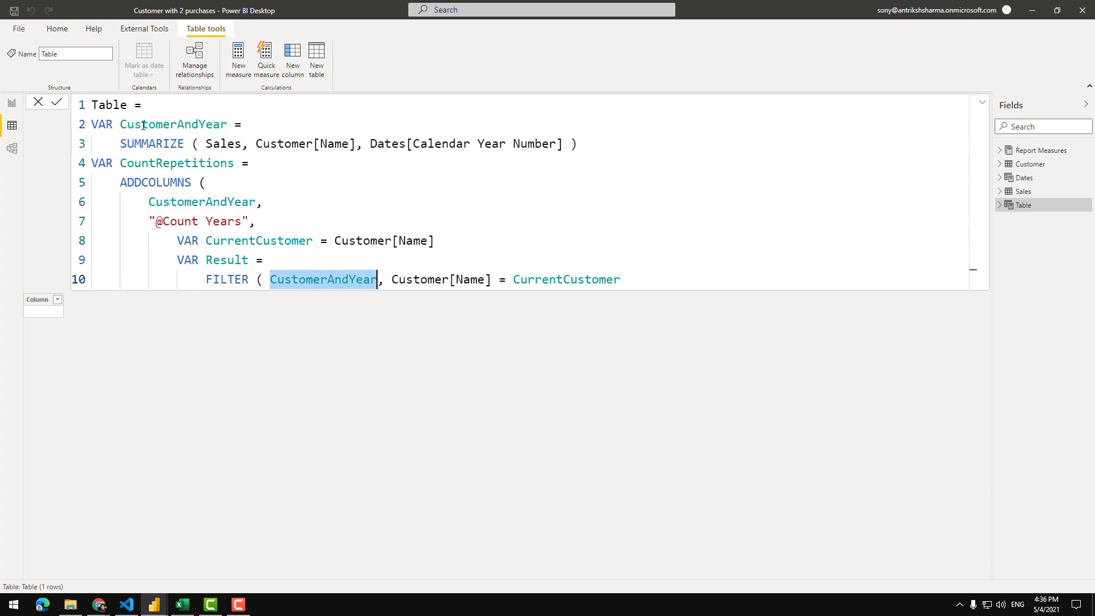
pyautogui.moveTo(123, 144); pyautogui.dragTo(592, 149)
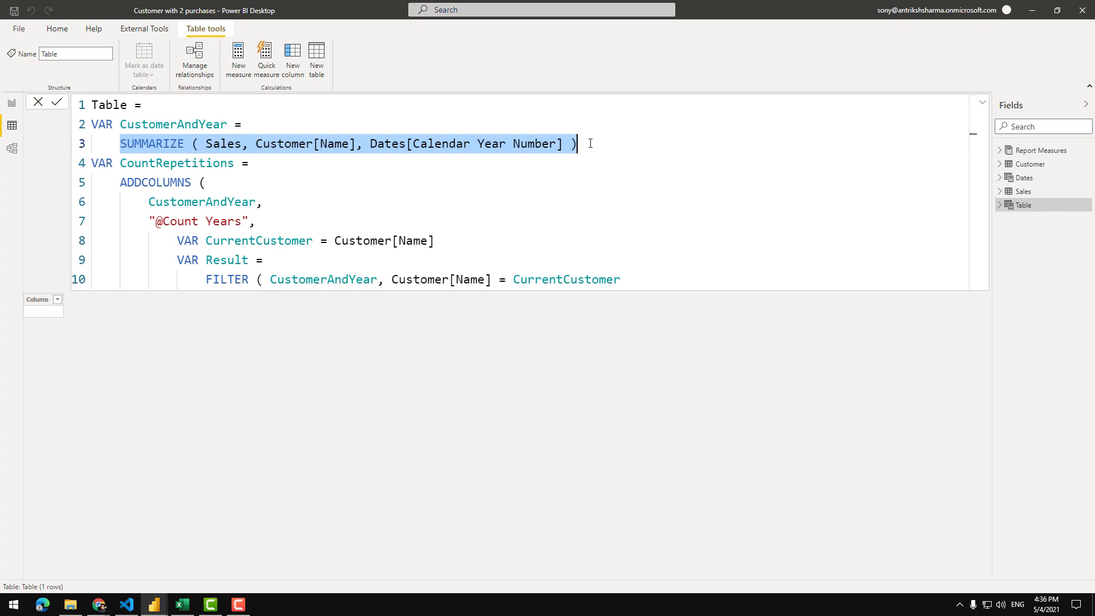
pyautogui.click(591, 143)
pyautogui.moveTo(588, 143); pyautogui.dragTo(122, 147)
pyautogui.click(651, 275)
pyautogui.write(')')
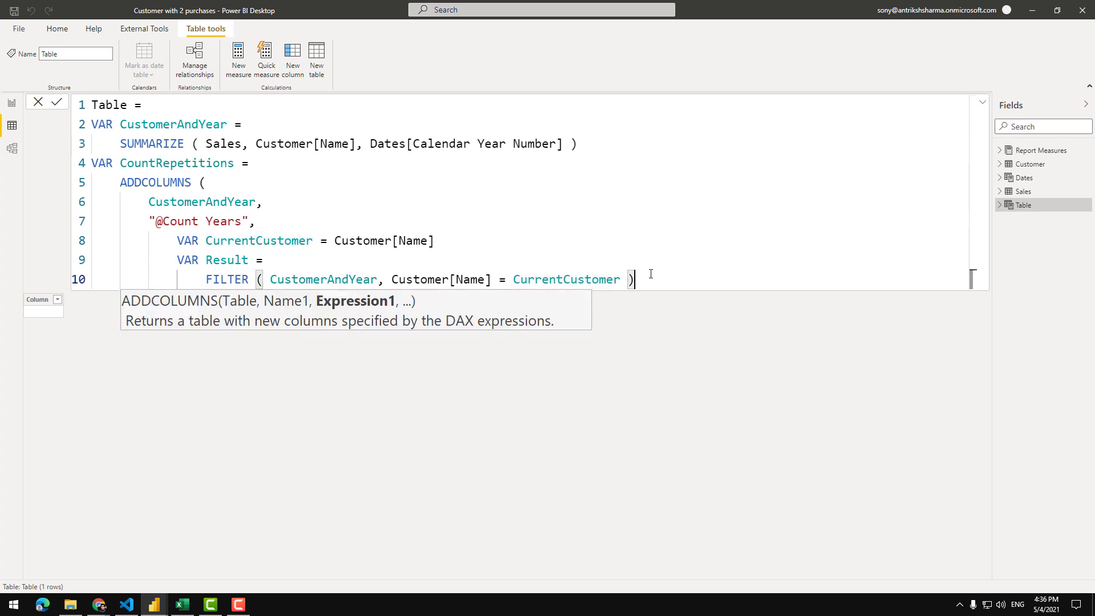
pyautogui.press('Return')
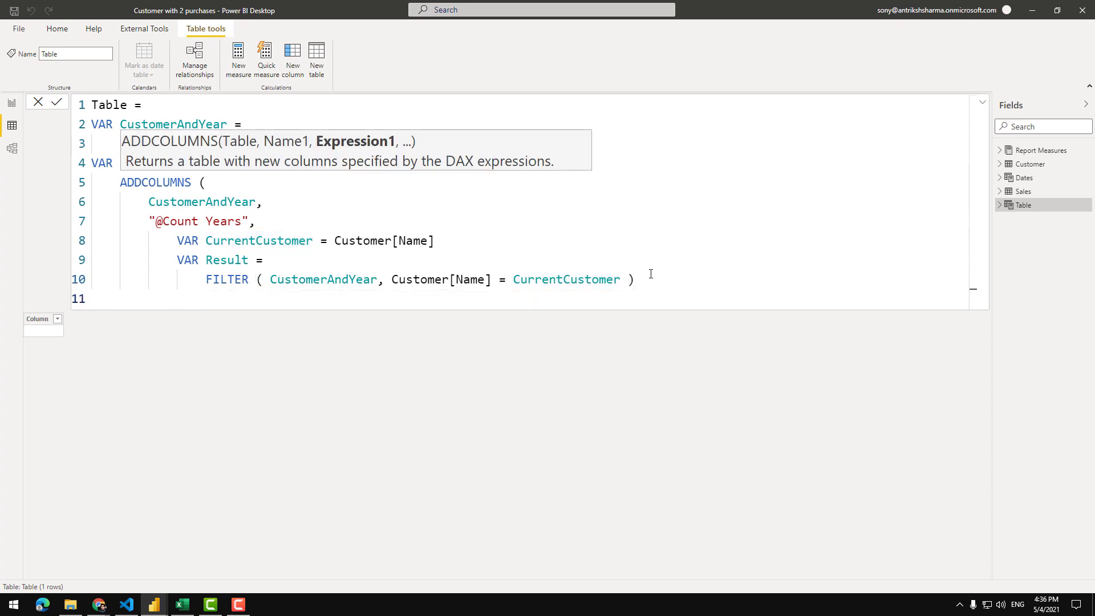
pyautogui.press('BackSpace')
pyautogui.write('RETURN')
pyautogui.press('BackSpace')
pyautogui.press('BackSpace')
pyautogui.press('BackSpace')
pyautogui.press('BackSpace')
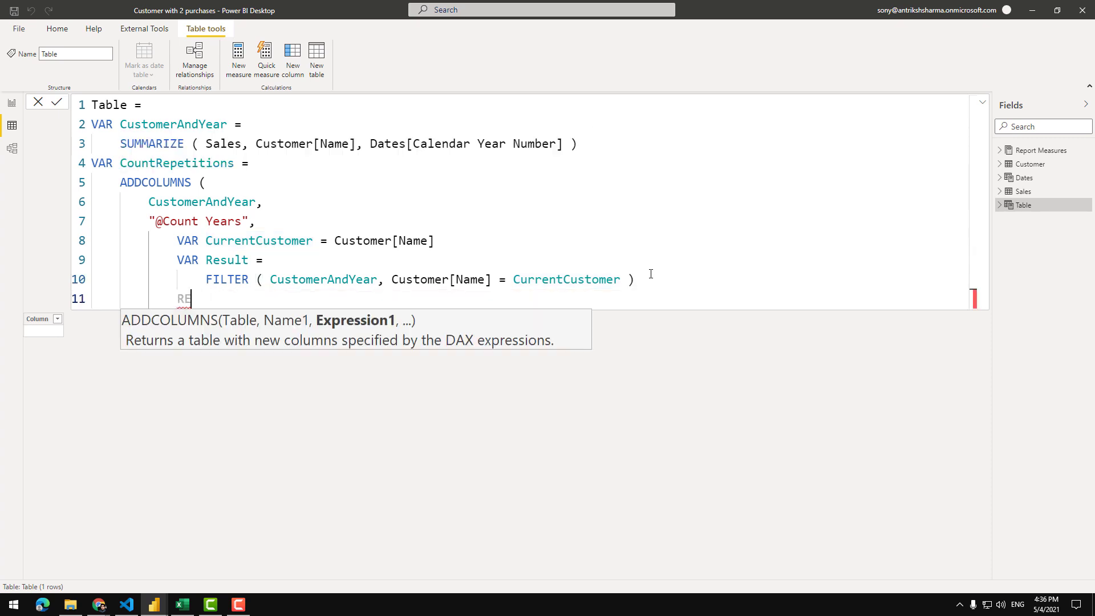
pyautogui.write('TURN COUNTROWS ( RES')
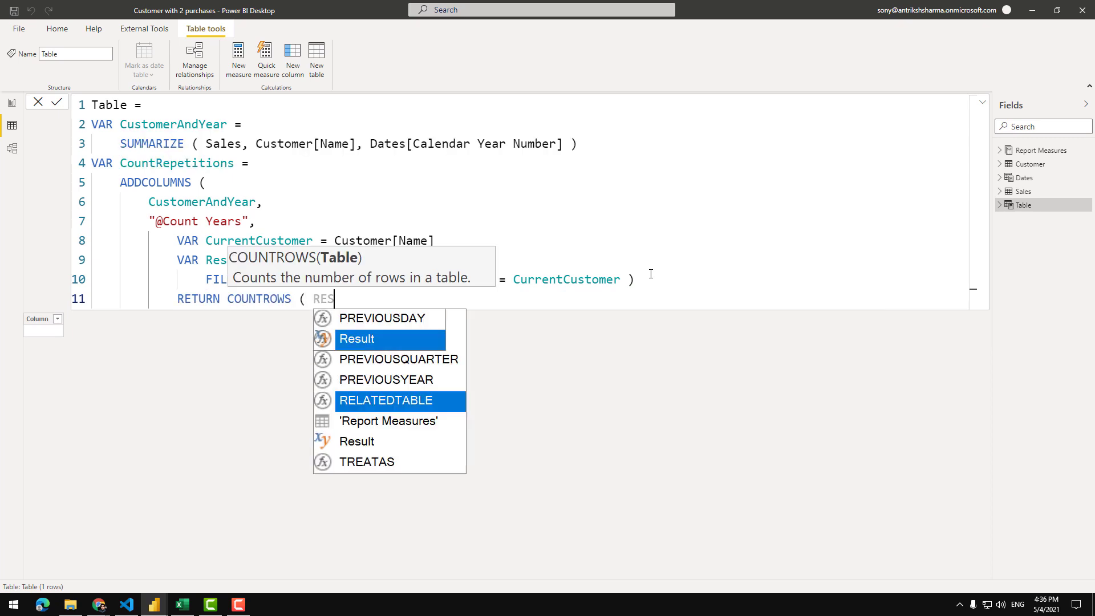
pyautogui.press('Tab')
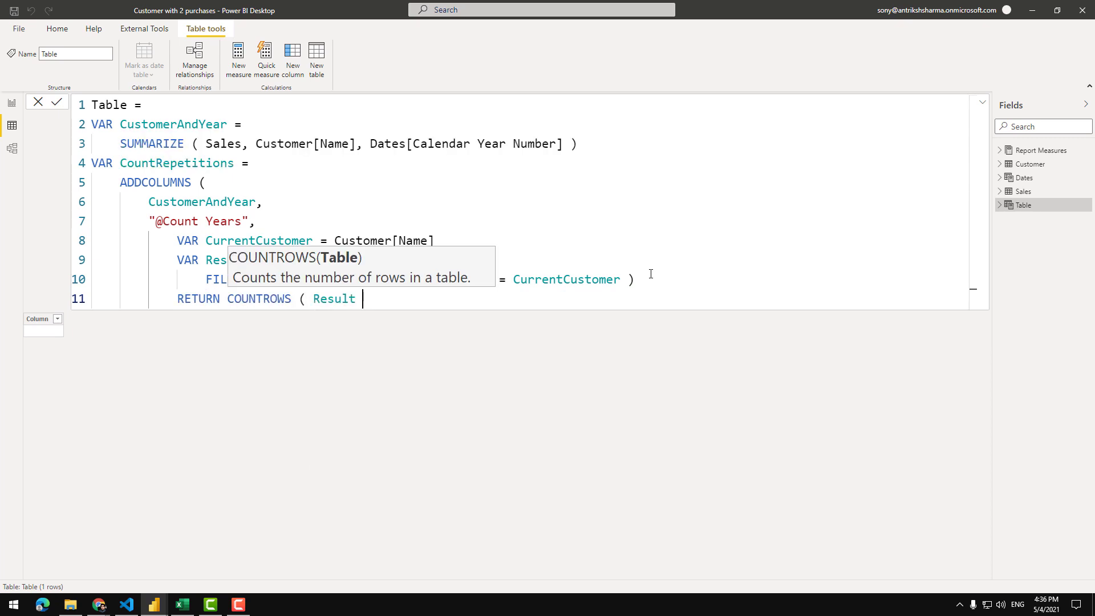
pyautogui.write(')')
pyautogui.hotkey('shift', 'Return')
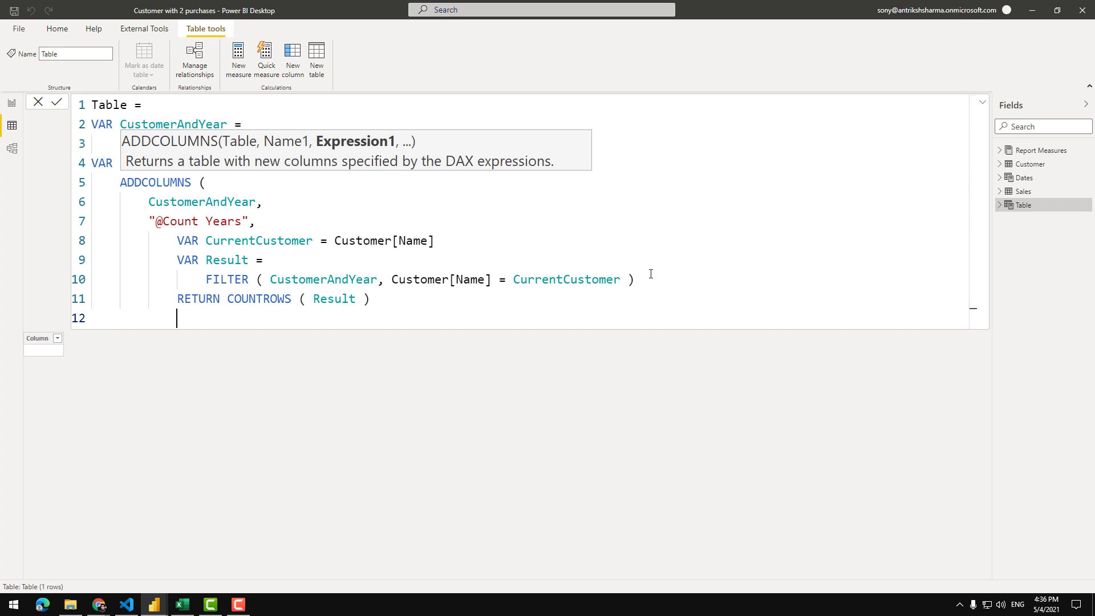
pyautogui.write(')')
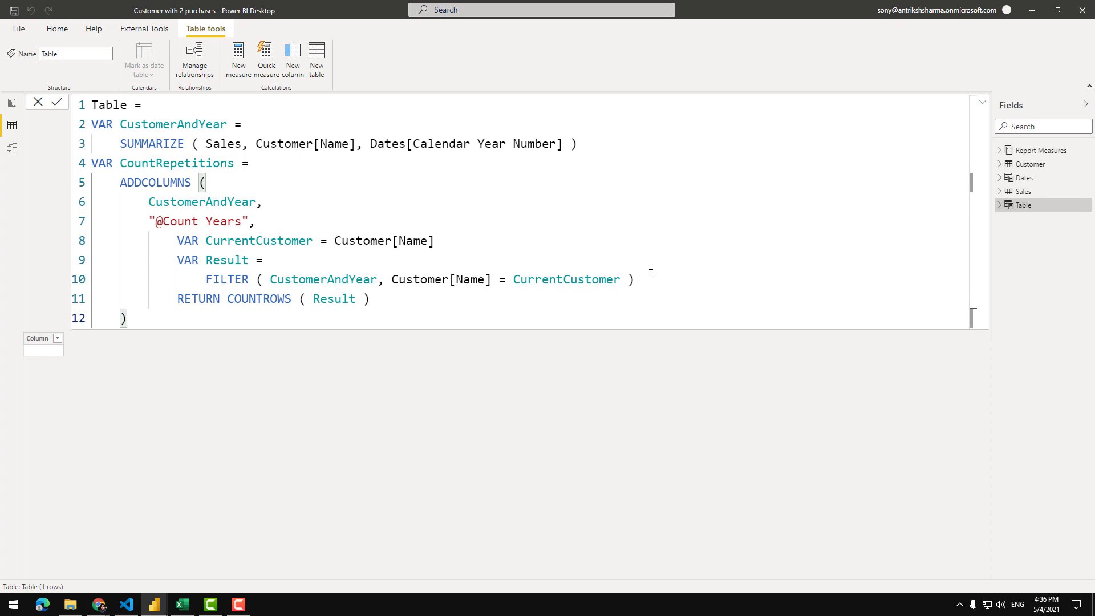
# - Add a final RETURN that outputs CustomerAndYear and commit the table formula
pyautogui.hotkey('shift', 'Return')
pyautogui.write('RETURN')
pyautogui.hotkey('shift', 'Return')
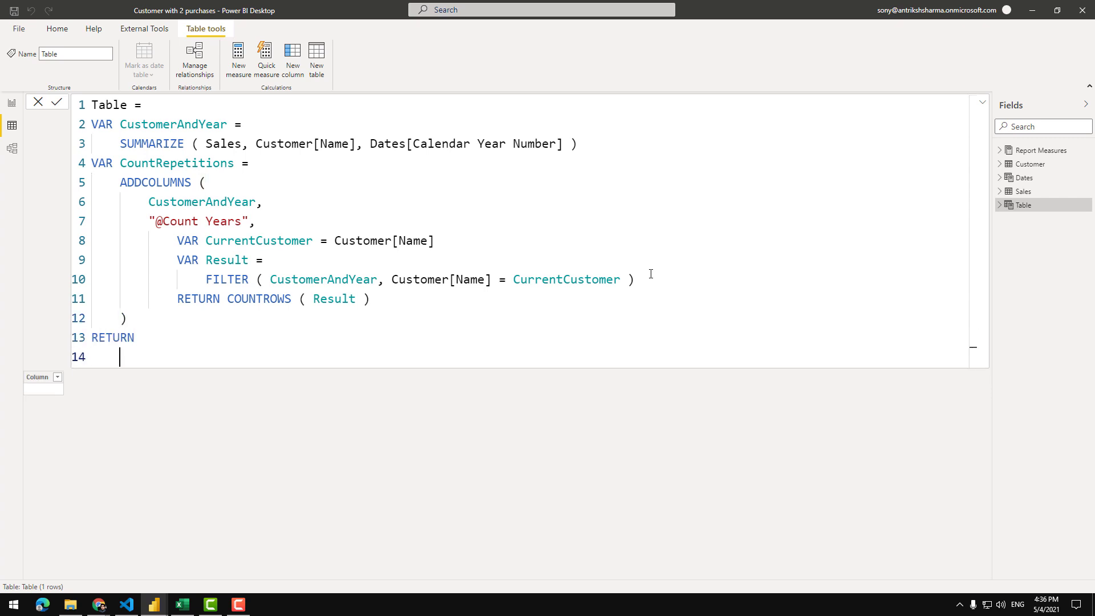
pyautogui.write('CUSTOMER')
pyautogui.press('Down')
pyautogui.press('Tab')
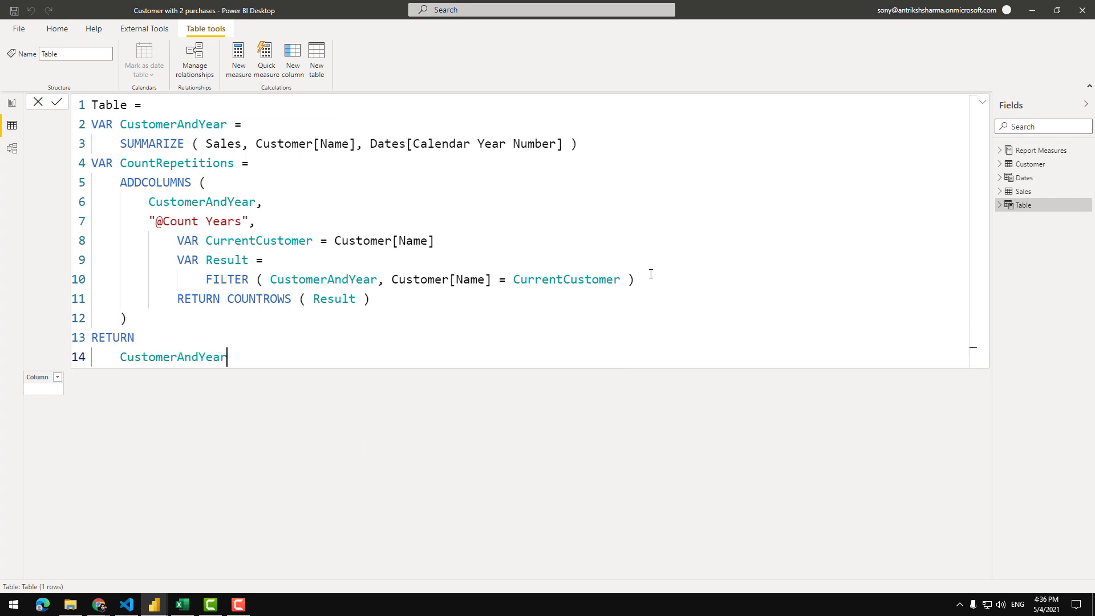
pyautogui.press('Return')
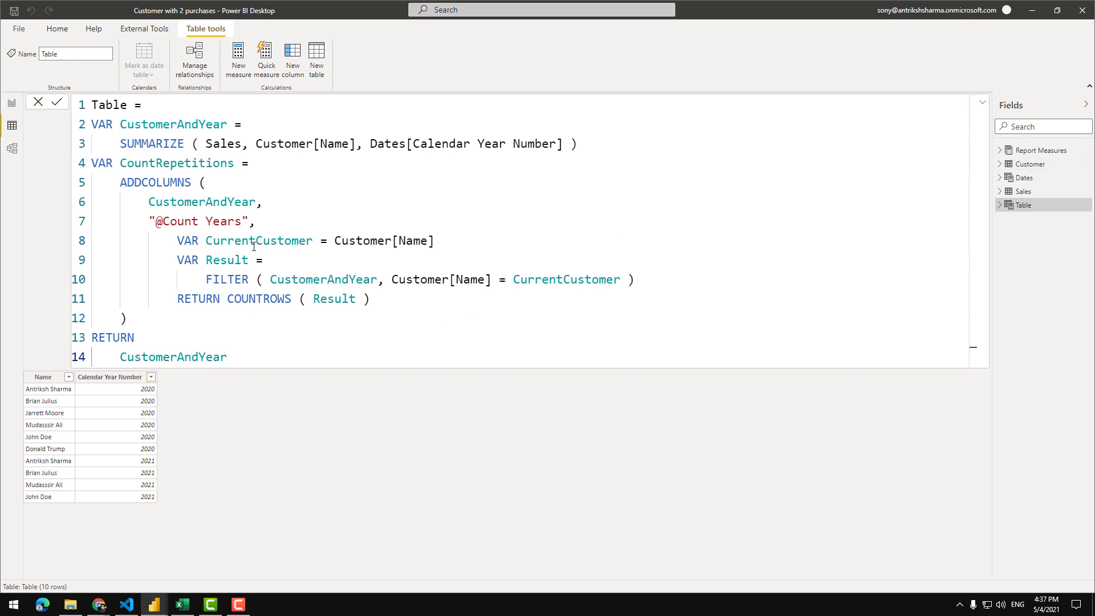
# - Change the final RETURN to CountRepetitions, commit the formula, and check the year counts of the first three customers
pyautogui.doubleClick(153, 171)
pyautogui.hotkey('ctrl', 'c')
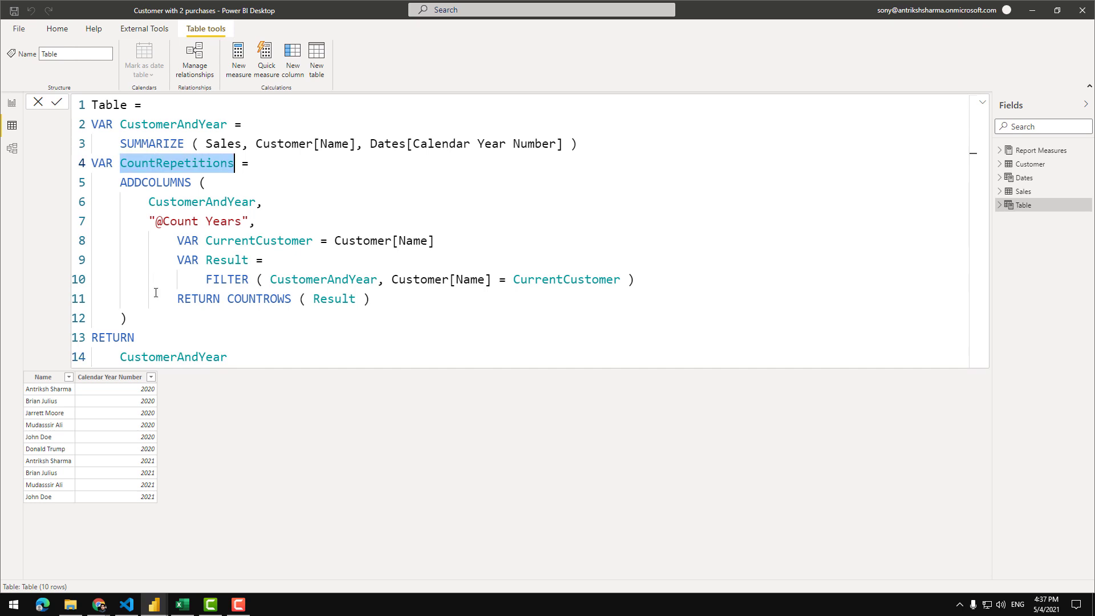
pyautogui.doubleClick(151, 358)
pyautogui.hotkey('ctrl', 'v')
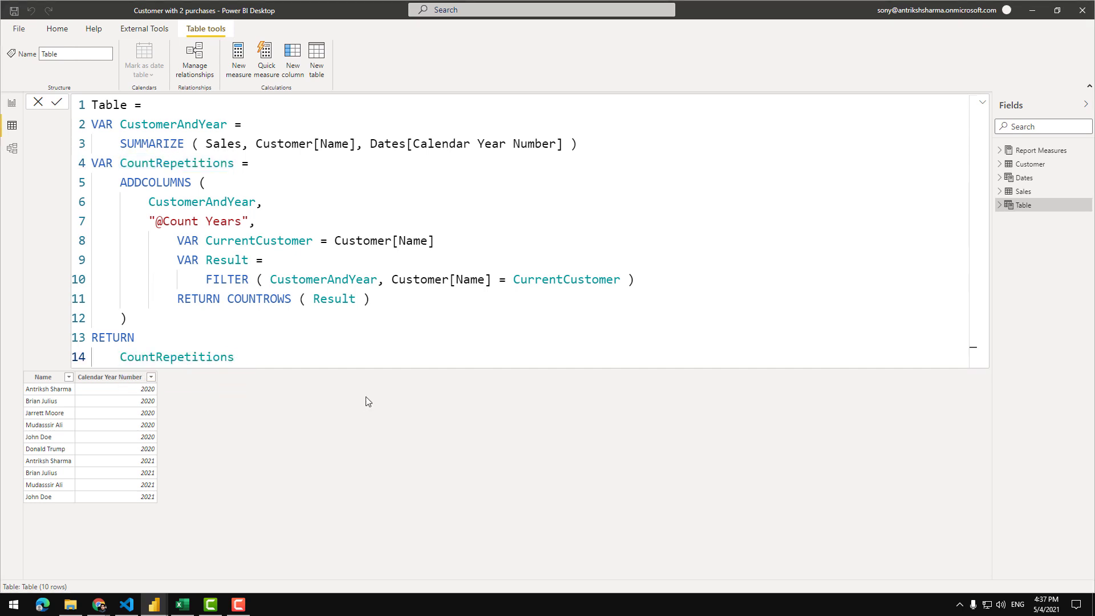
pyautogui.press('Return')
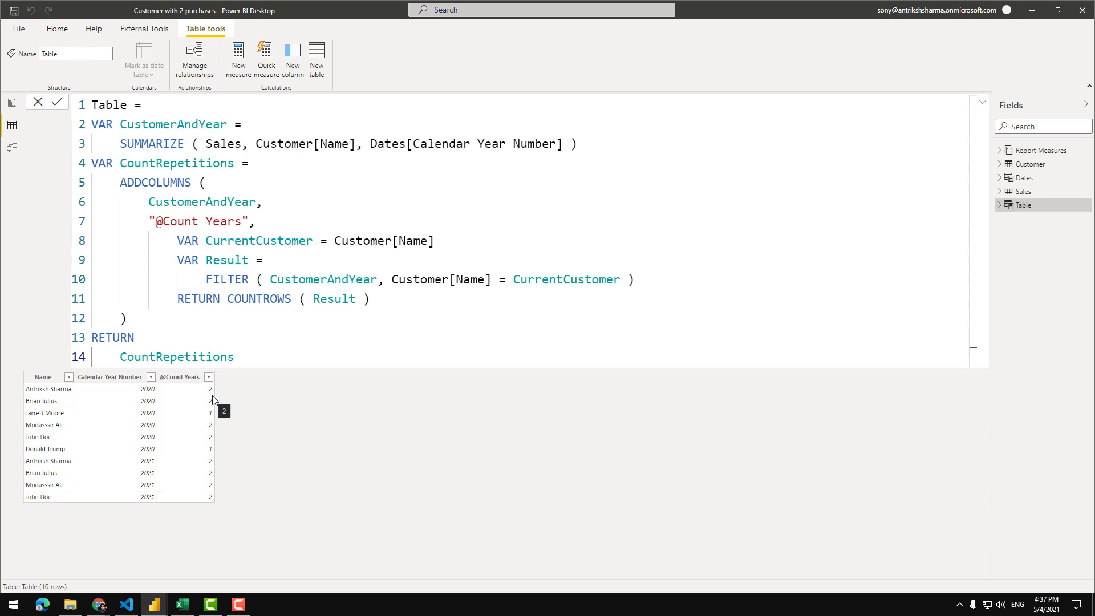
pyautogui.click(41, 397)
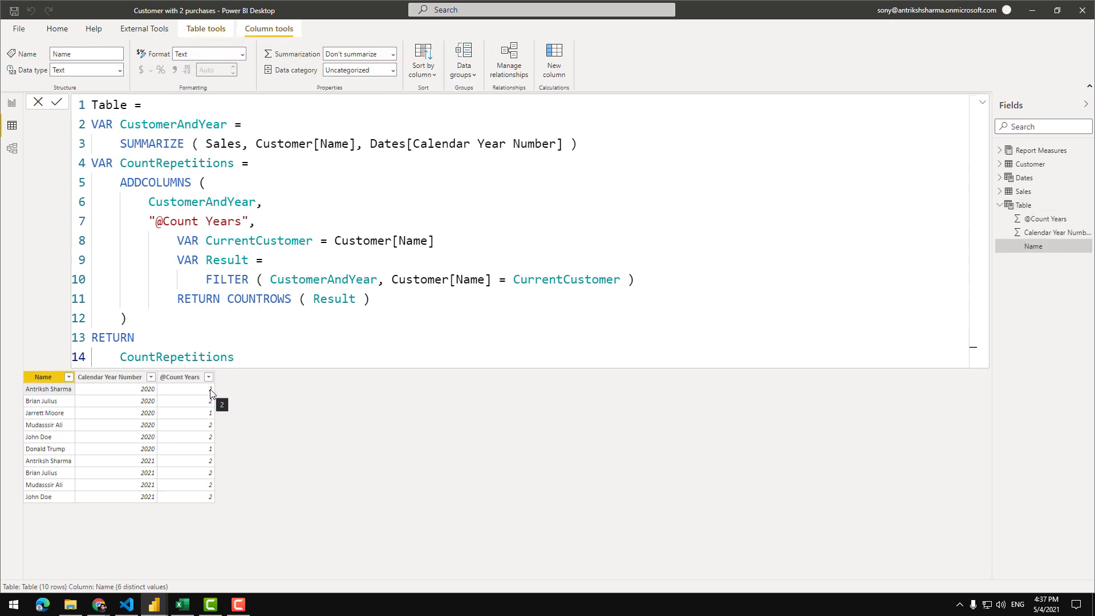
pyautogui.click(56, 402)
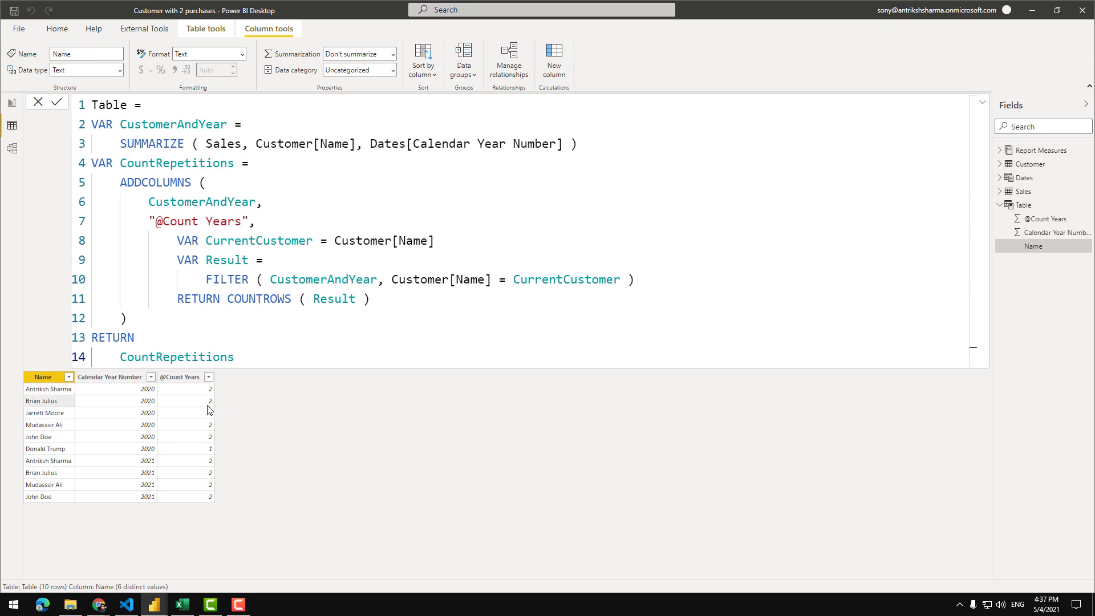
pyautogui.click(56, 414)
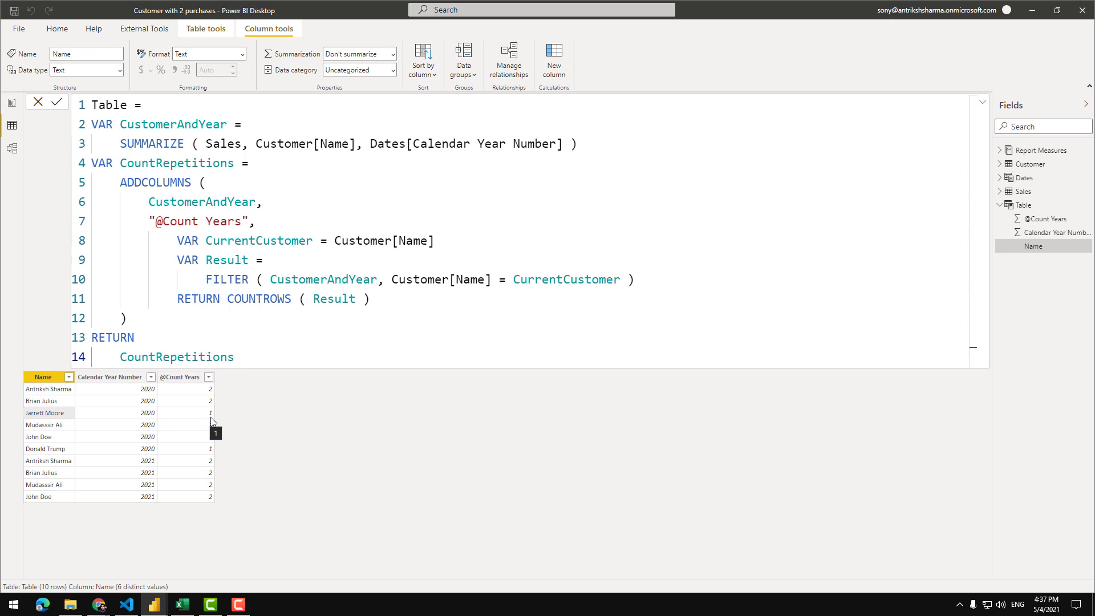
# - Declare a variable RestrictResult between the ADDCOLUMNS expression and the final RETURN, with an indented line for its definition
pyautogui.click(230, 317)
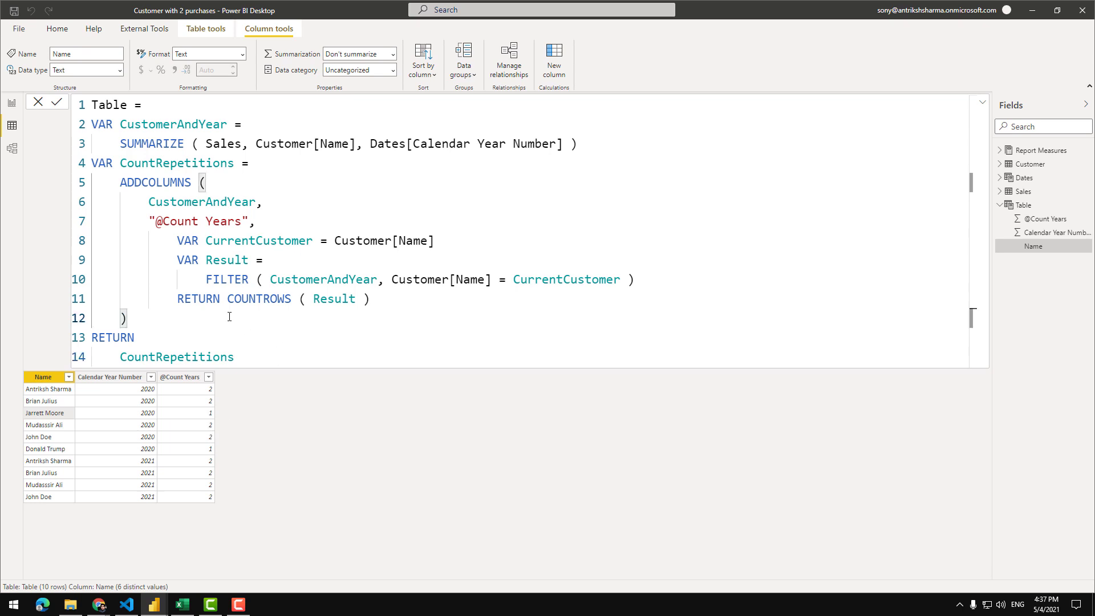
pyautogui.hotkey('shift', 'Return')
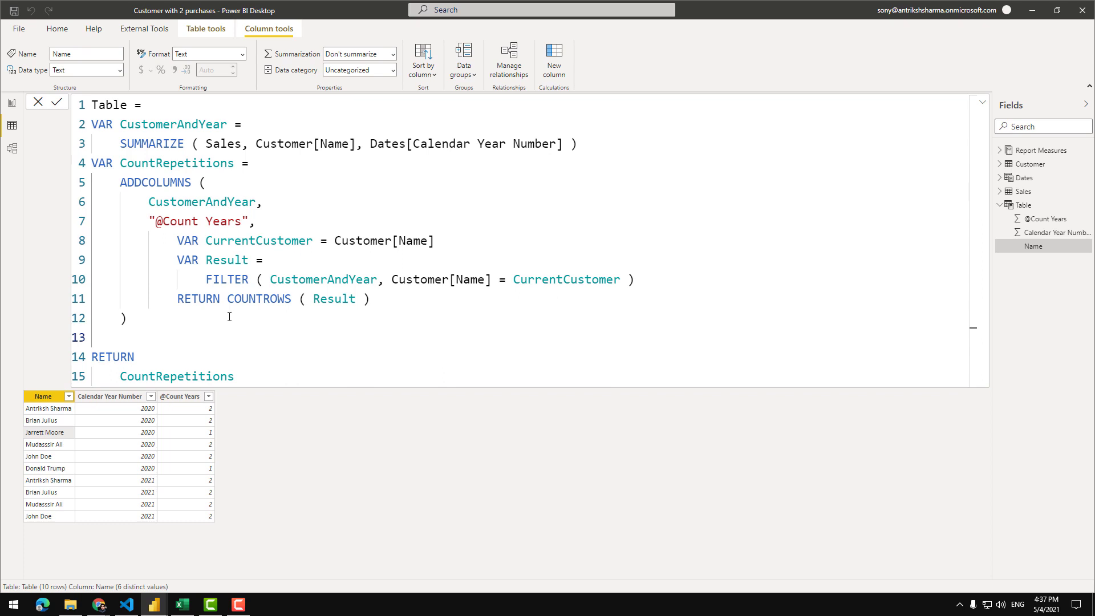
pyautogui.write('VAR Filter')
pyautogui.hotkey('ctrl', 'BackSpace')
pyautogui.write('RestrictResult =')
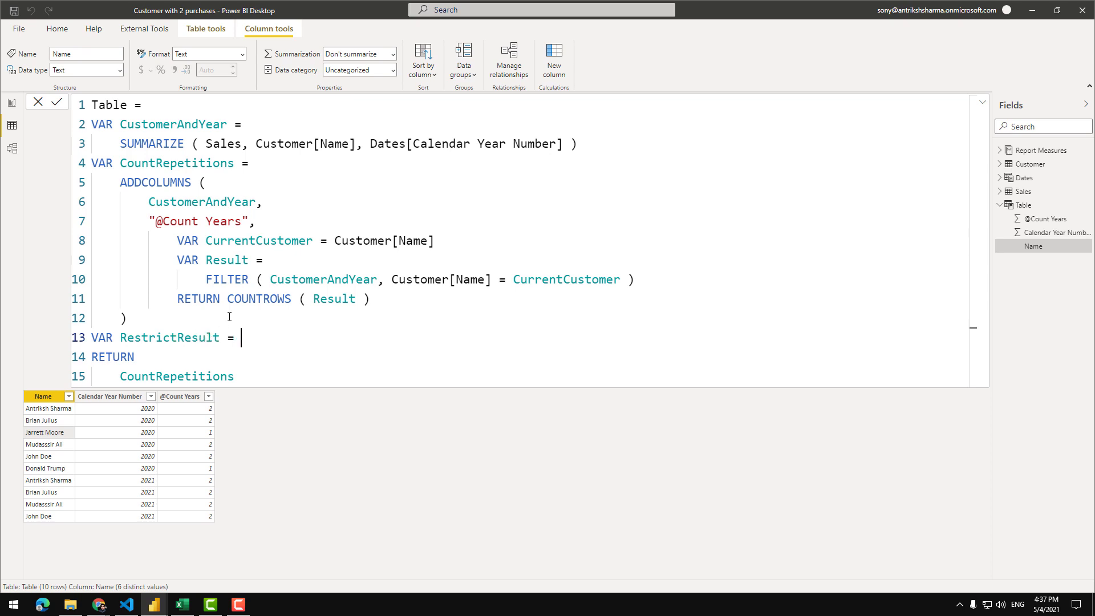
pyautogui.hotkey('shift', 'Return')
pyautogui.press('Tab')
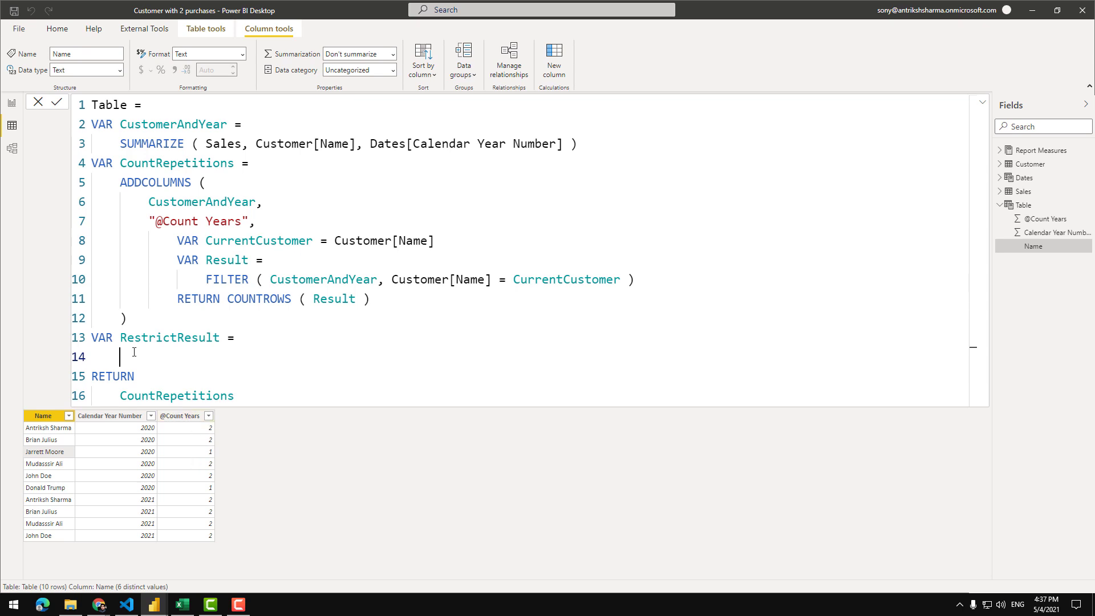
pyautogui.write('FILTER ( ')
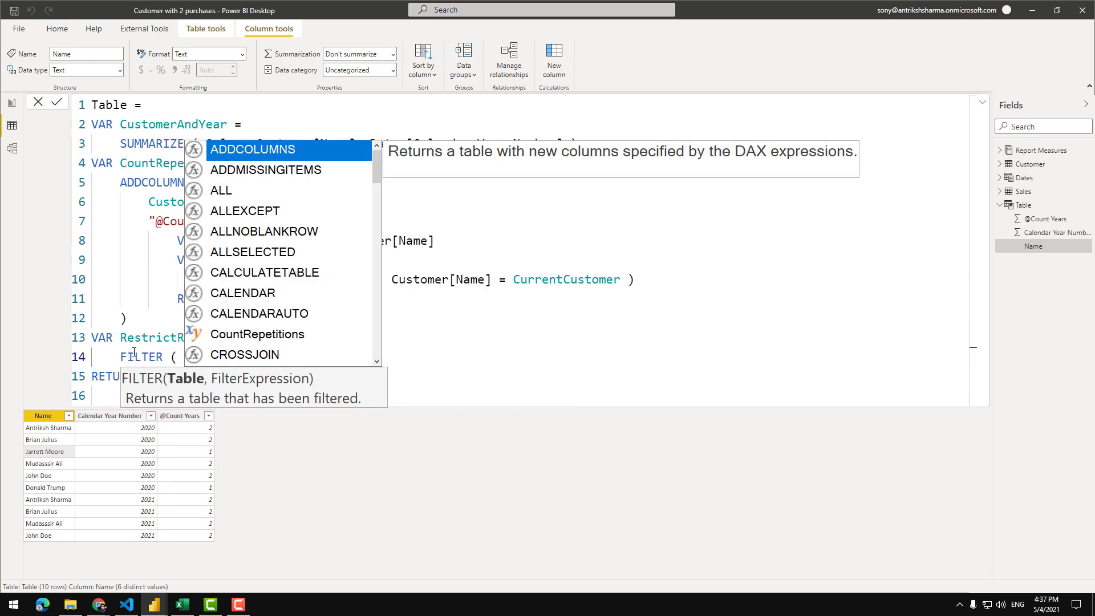
pyautogui.write('Coun')
pyautogui.press('Tab')
pyautogui.write(', ')
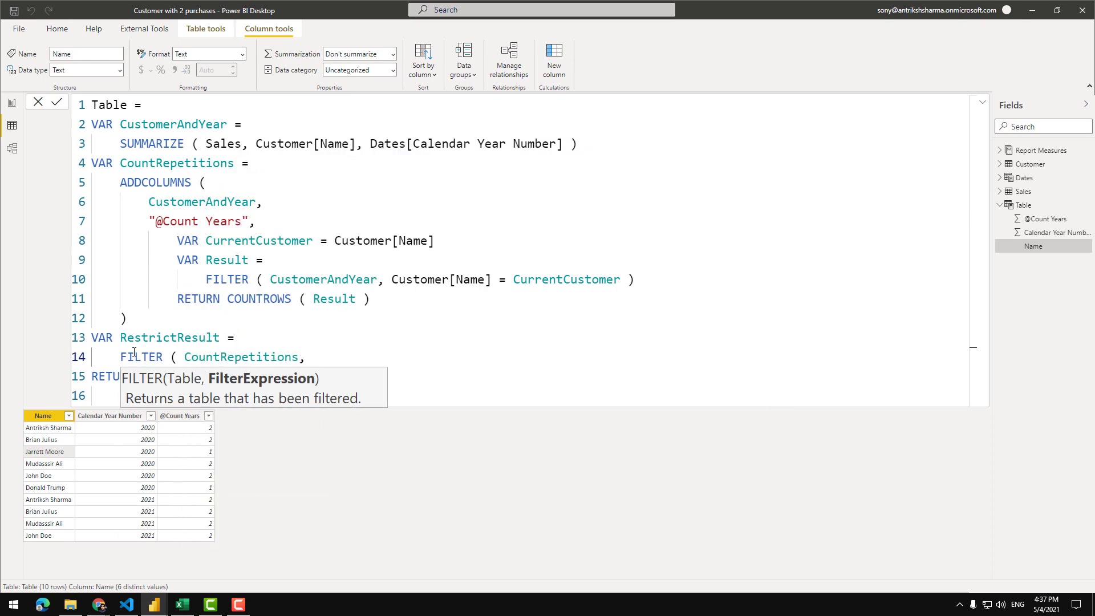
pyautogui.write('[@')
pyautogui.press('Tab')
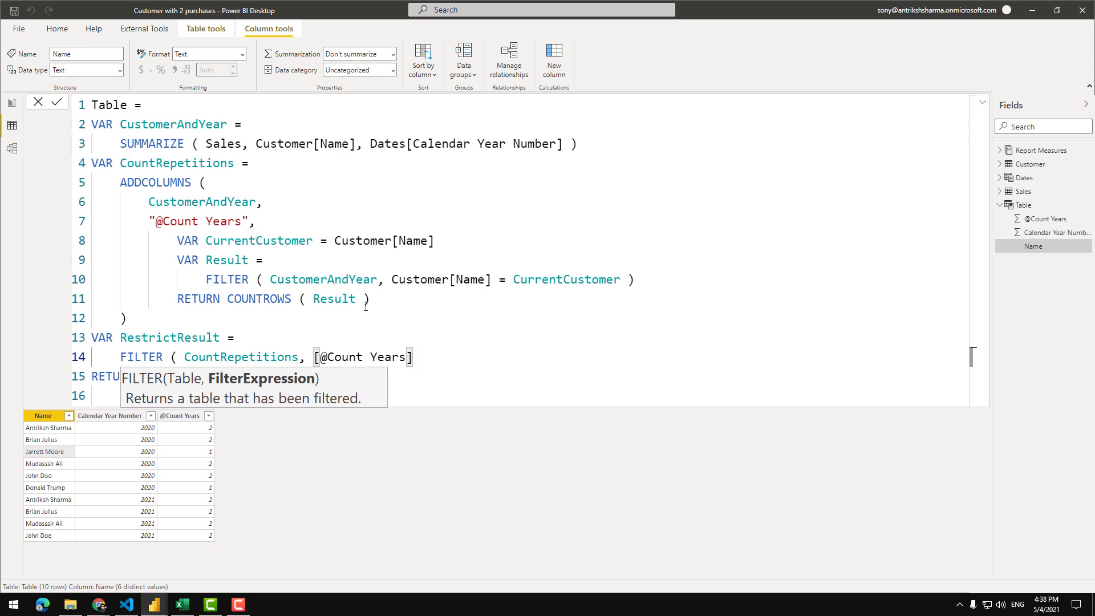
pyautogui.write('> 1 )')
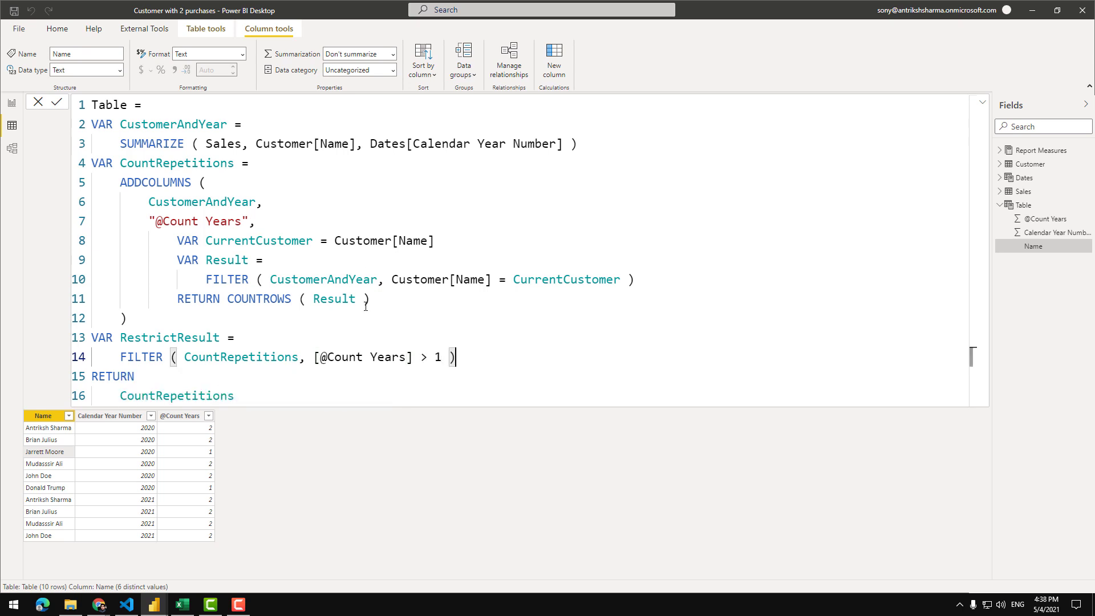
# - Change the final RETURN to output RestrictResult instead of CountRepetitions and commit the table formula
pyautogui.doubleClick(170, 337)
pyautogui.hotkey('ctrl', 'c')
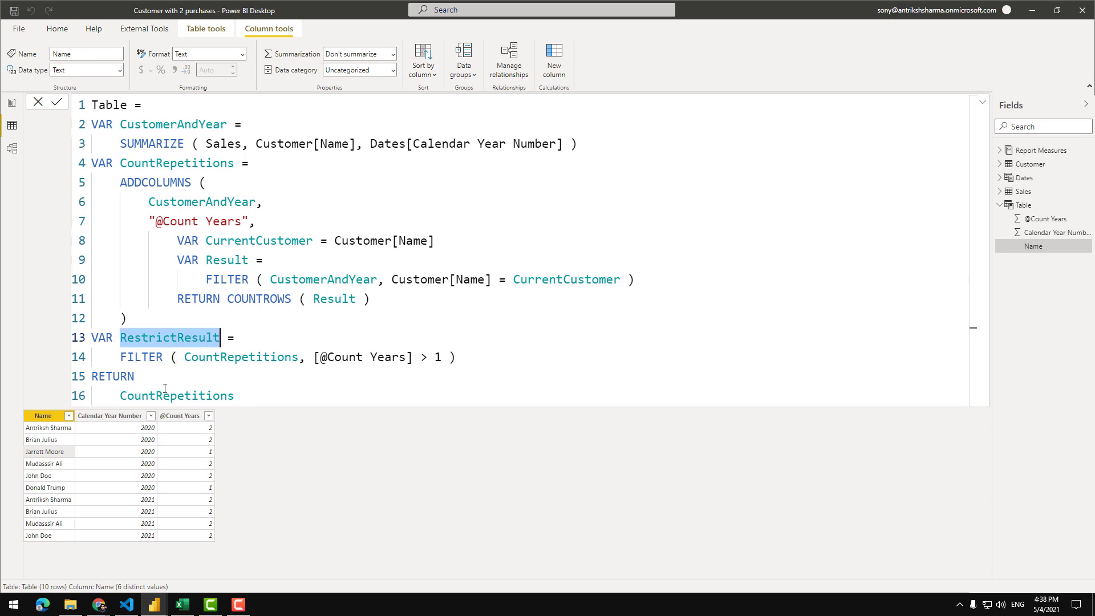
pyautogui.doubleClick(176, 395)
pyautogui.hotkey('ctrl', 'v')
pyautogui.click(296, 429)
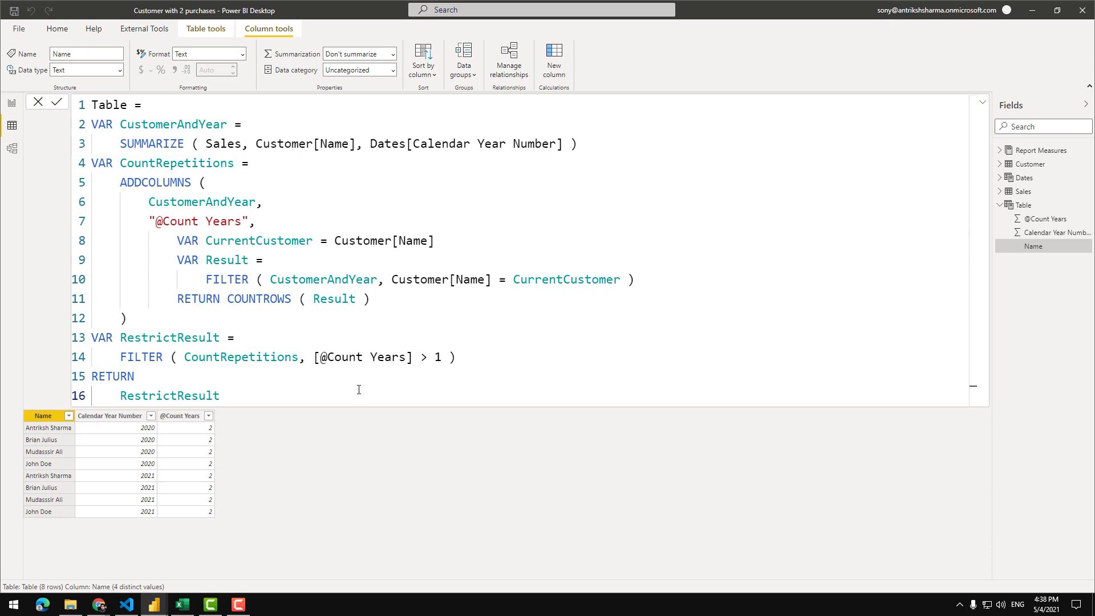
# - Declare a variable Result after the RestrictResult FILTER expression, with an indented line for its definition
pyautogui.click(501, 352)
pyautogui.hotkey('shift', 'Return')
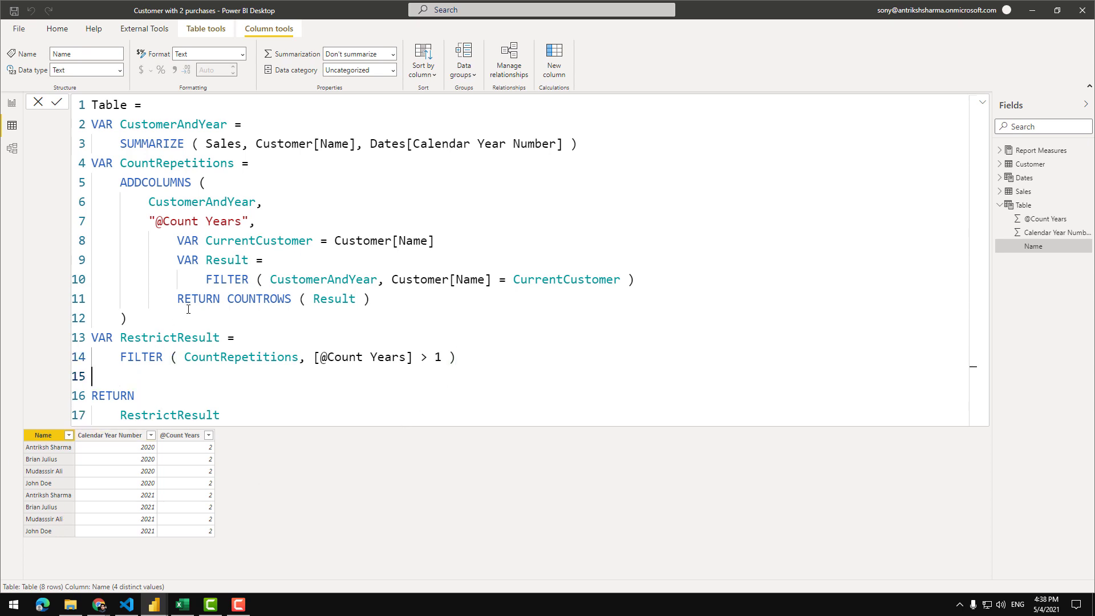
pyautogui.write('VAR Result =')
pyautogui.press('Return')
pyautogui.press('Tab')
pyautogui.write('DIST')
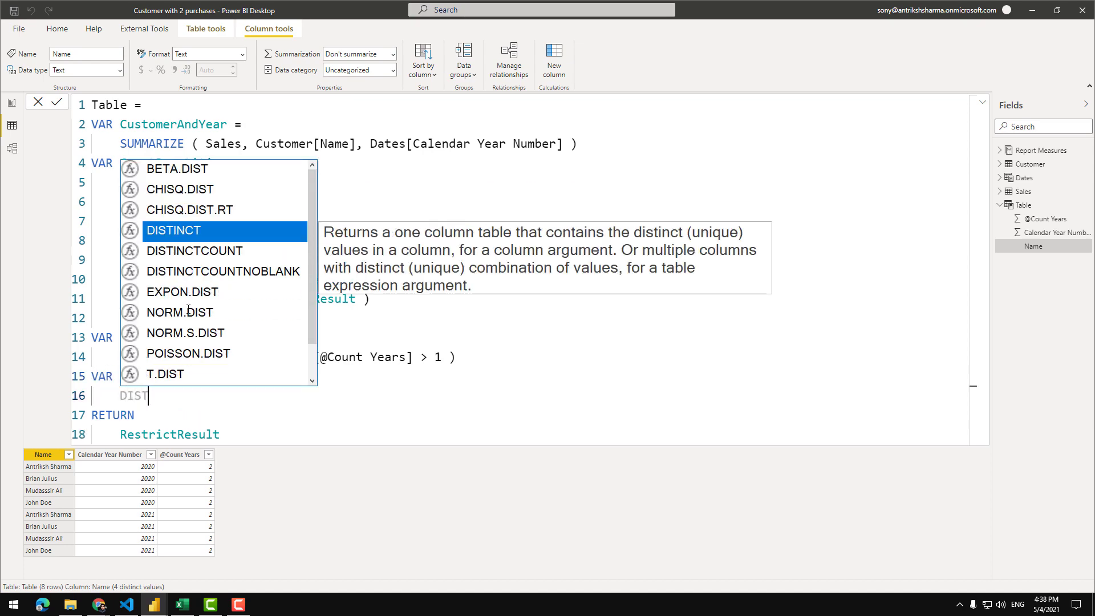
pyautogui.press('BackSpace')
pyautogui.press('BackSpace')
pyautogui.press('BackSpace')
pyautogui.press('BackSpace')
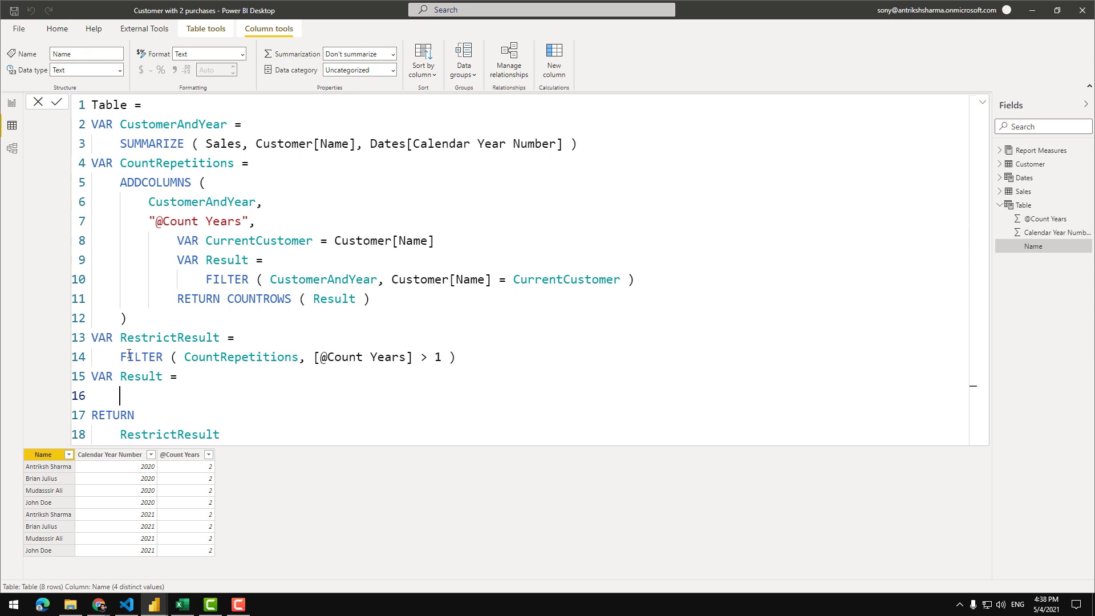
# - Define Result as SELECTCOLUMNS ( RestrictResult, "Customer[Name]", Customer[Name] )
pyautogui.write('SELEL')
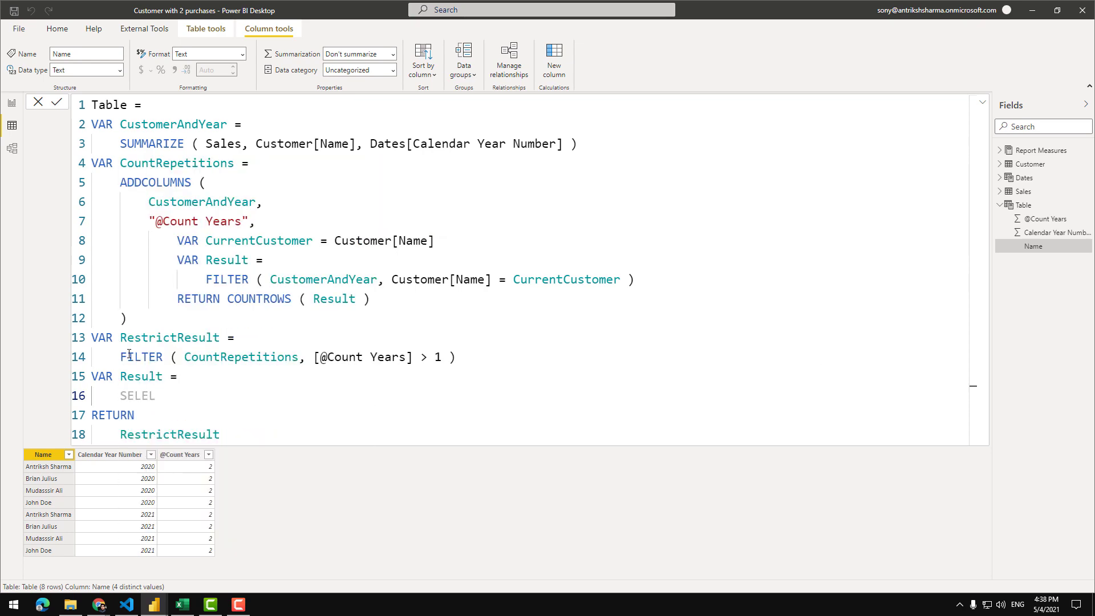
pyautogui.press('BackSpace')
pyautogui.press('Tab')
pyautogui.write('( RES')
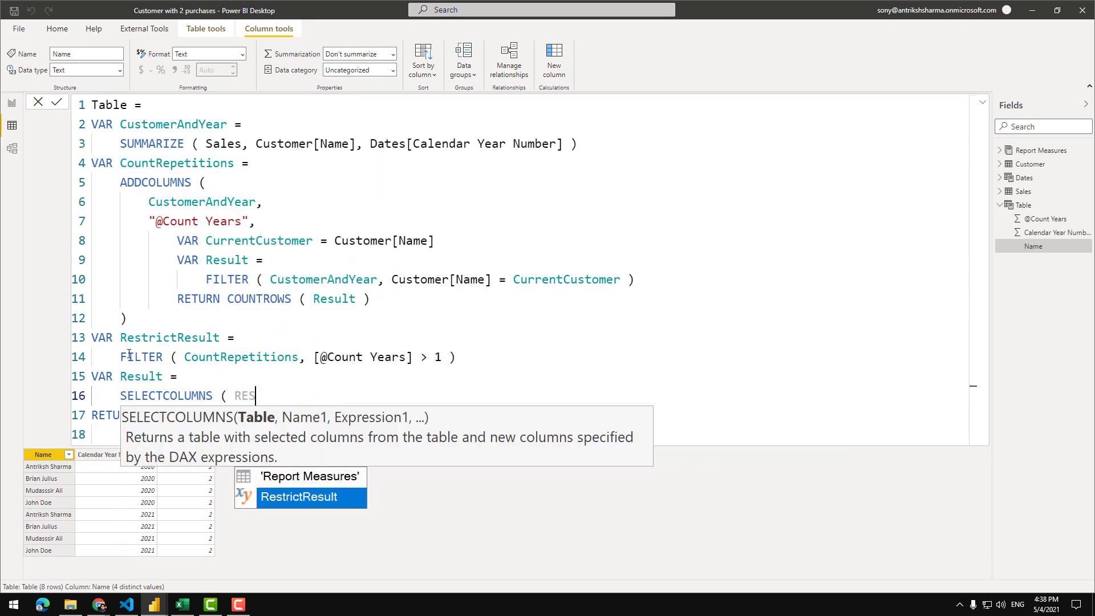
pyautogui.press('Tab')
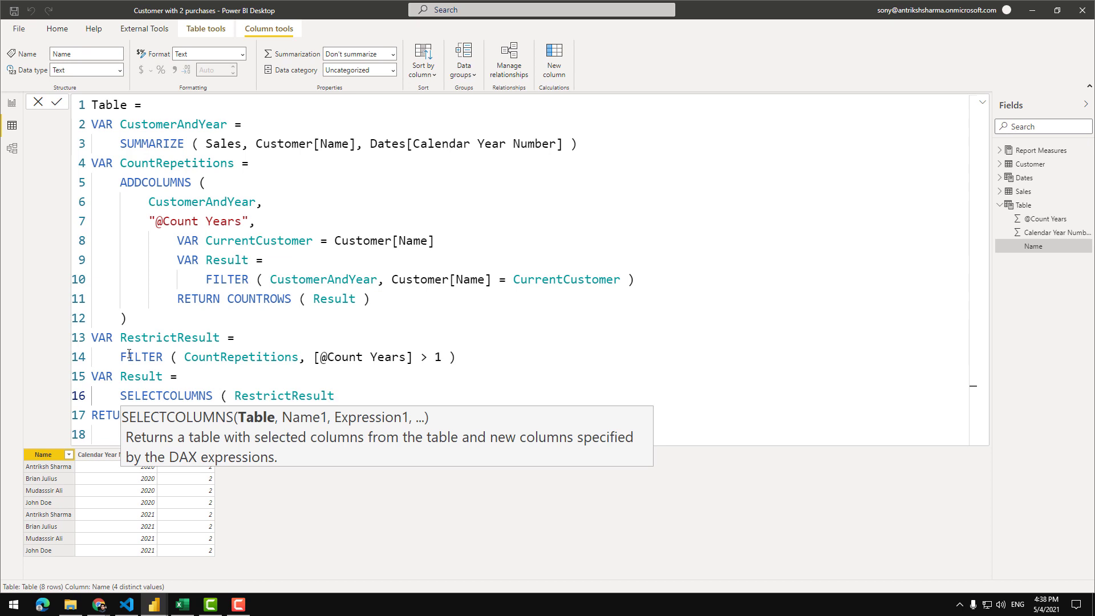
pyautogui.write(', "')
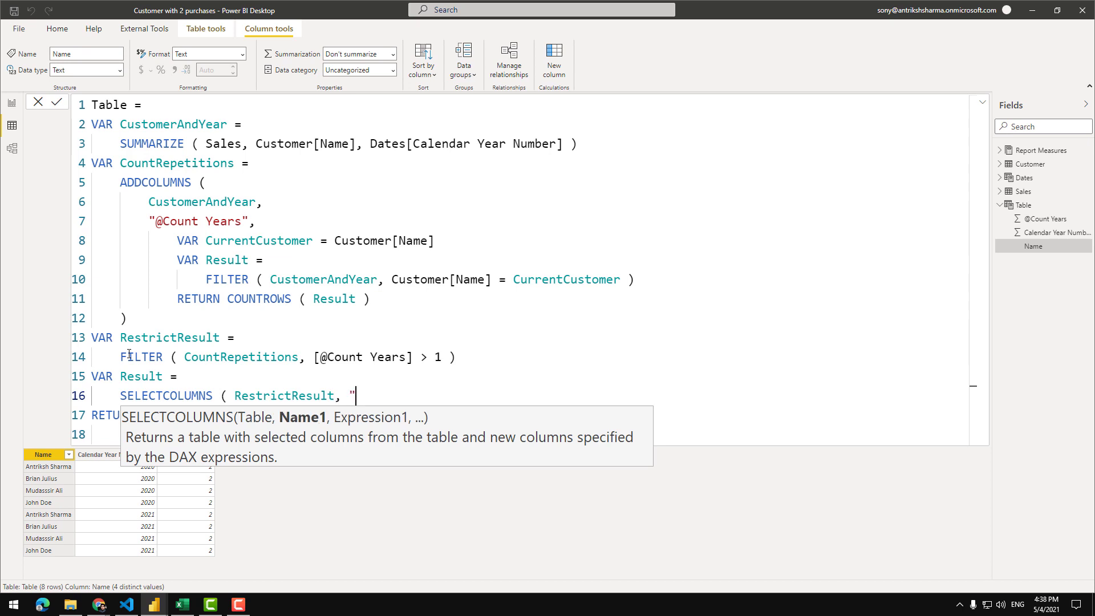
pyautogui.write('Customer[Nam')
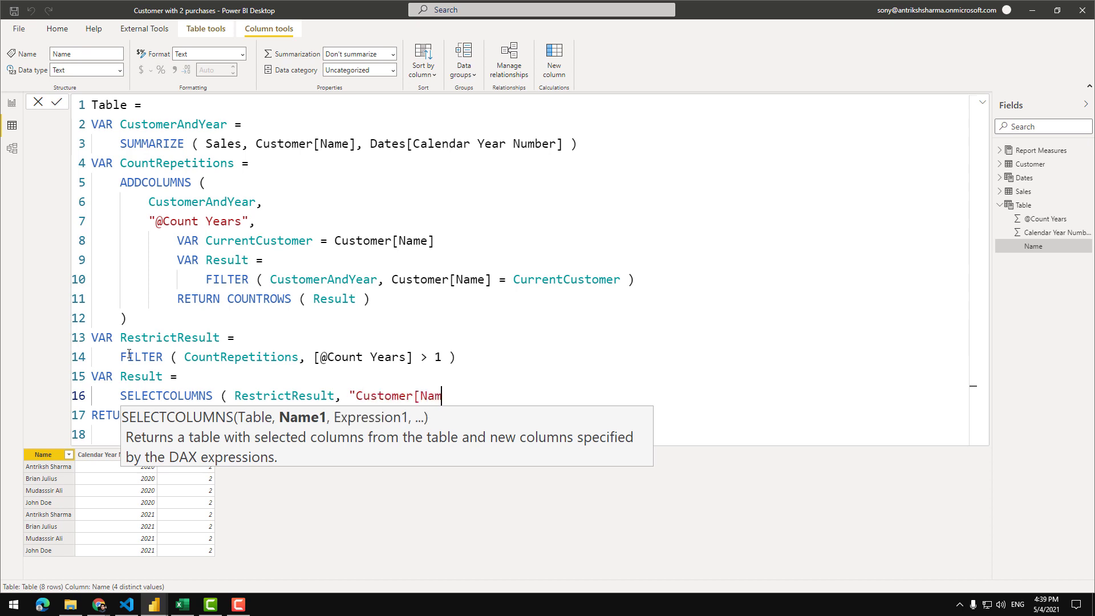
pyautogui.write('e]", ')
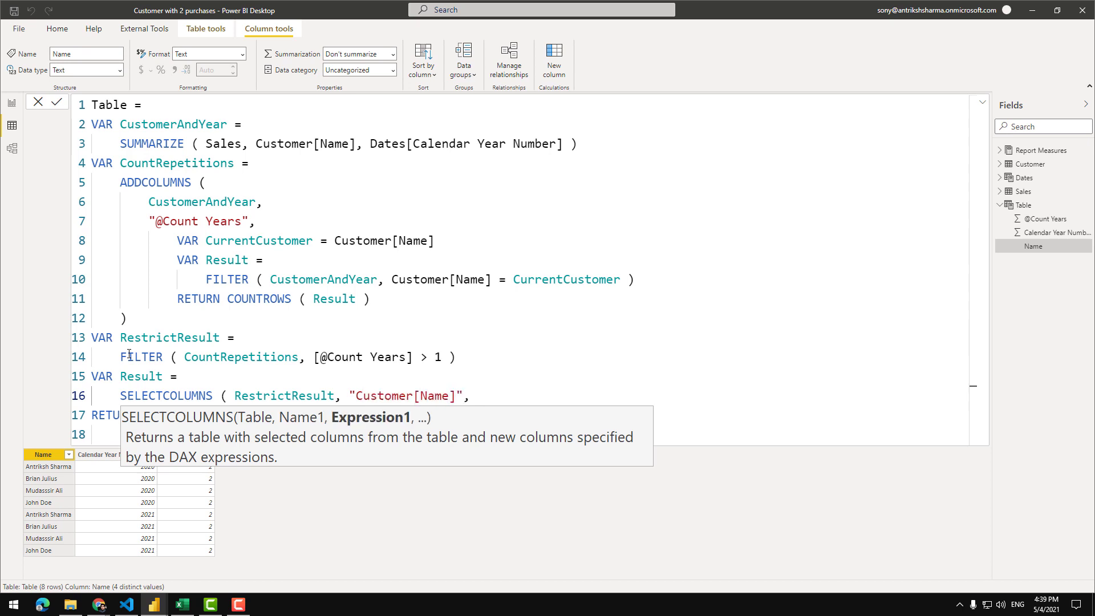
pyautogui.write('Customer[Name] ')
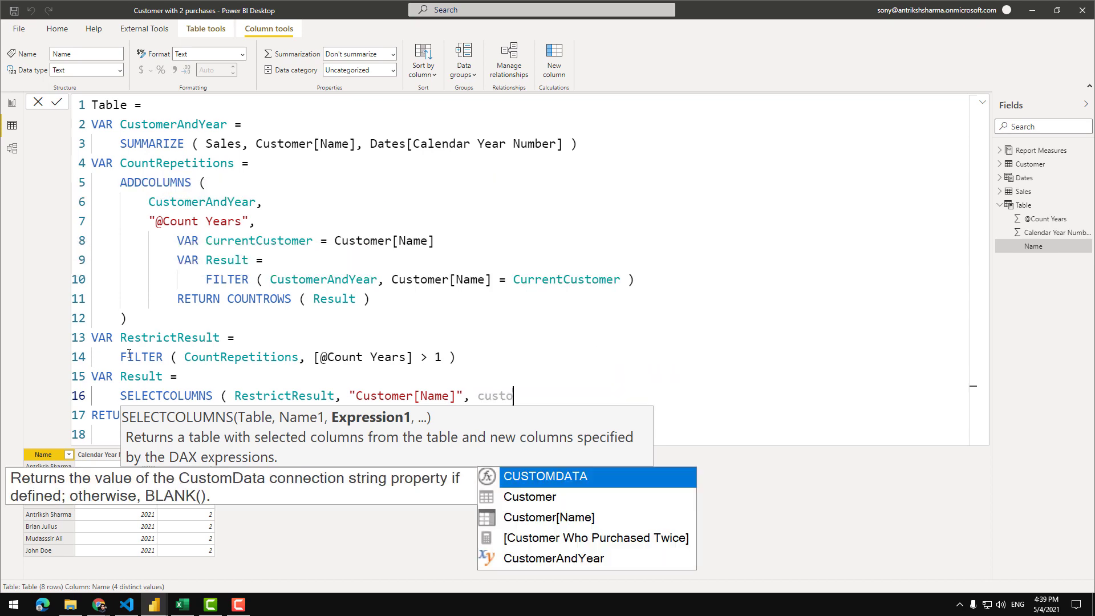
pyautogui.write(')')
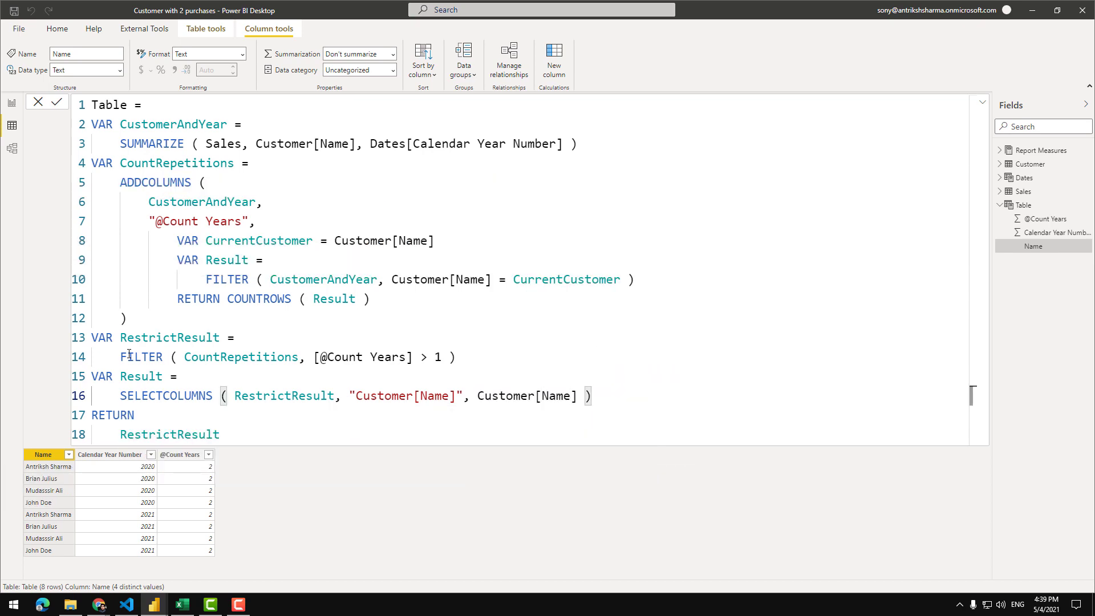
# - Change the final RETURN to output the Result variable and commit the table formula
pyautogui.doubleClick(149, 375)
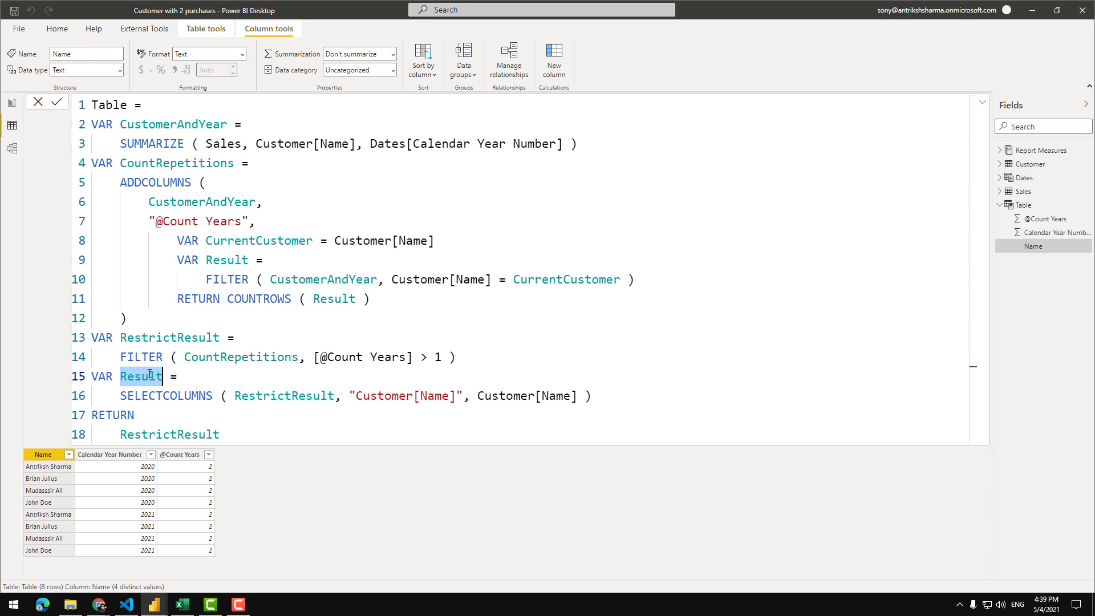
pyautogui.doubleClick(161, 432)
pyautogui.write('Result')
pyautogui.click(315, 473)
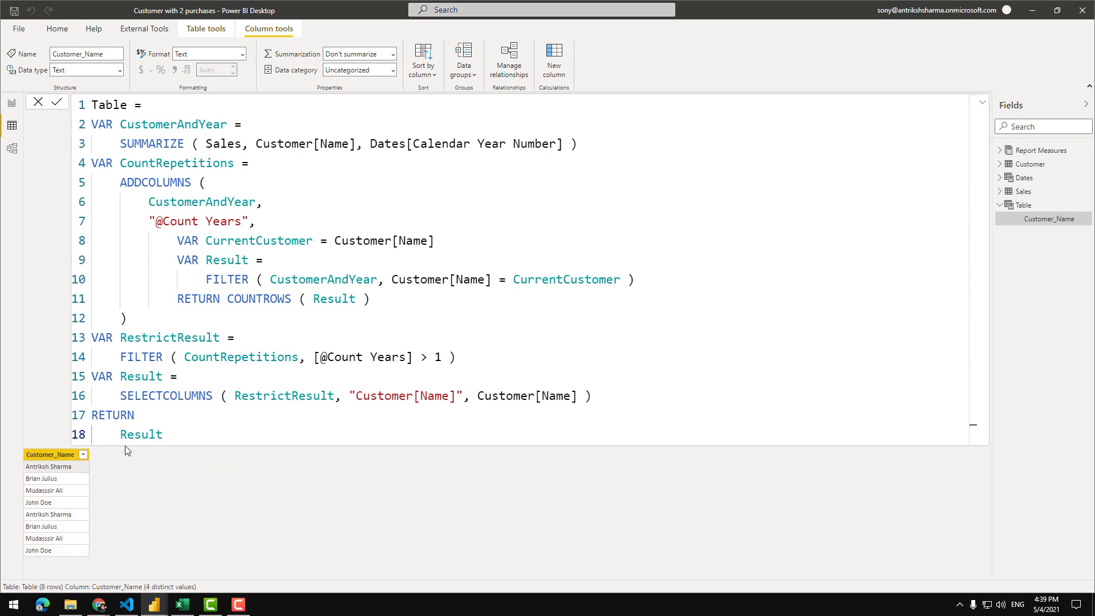
# - Wrap the SELECTCOLUMNS expression in DISTINCT on separate lines, commit the formula, and check the resulting customer list
pyautogui.click(121, 399)
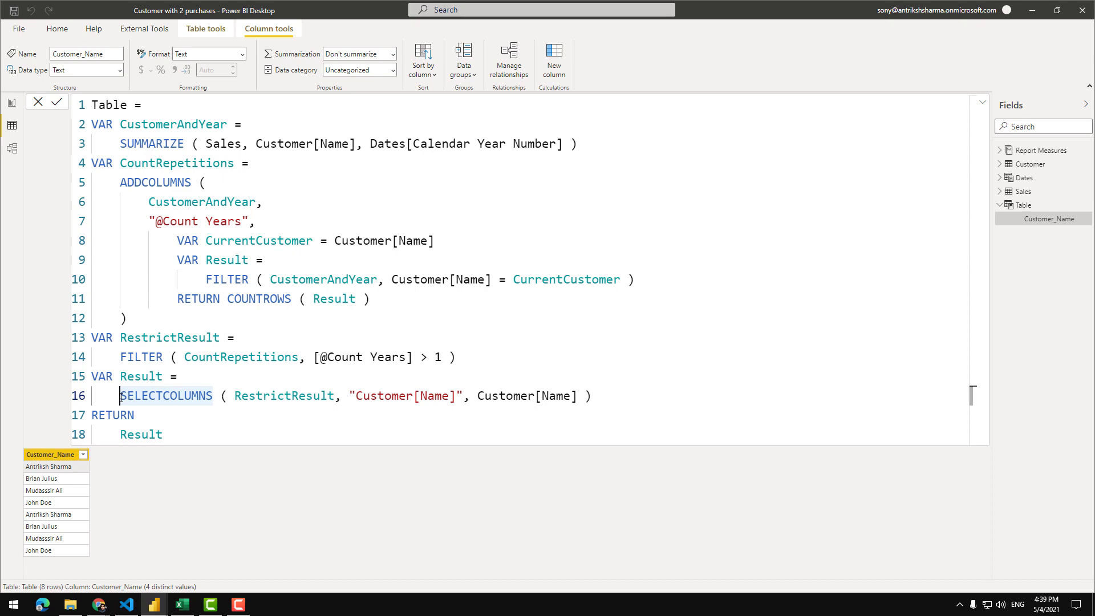
pyautogui.write('DISTINCT (')
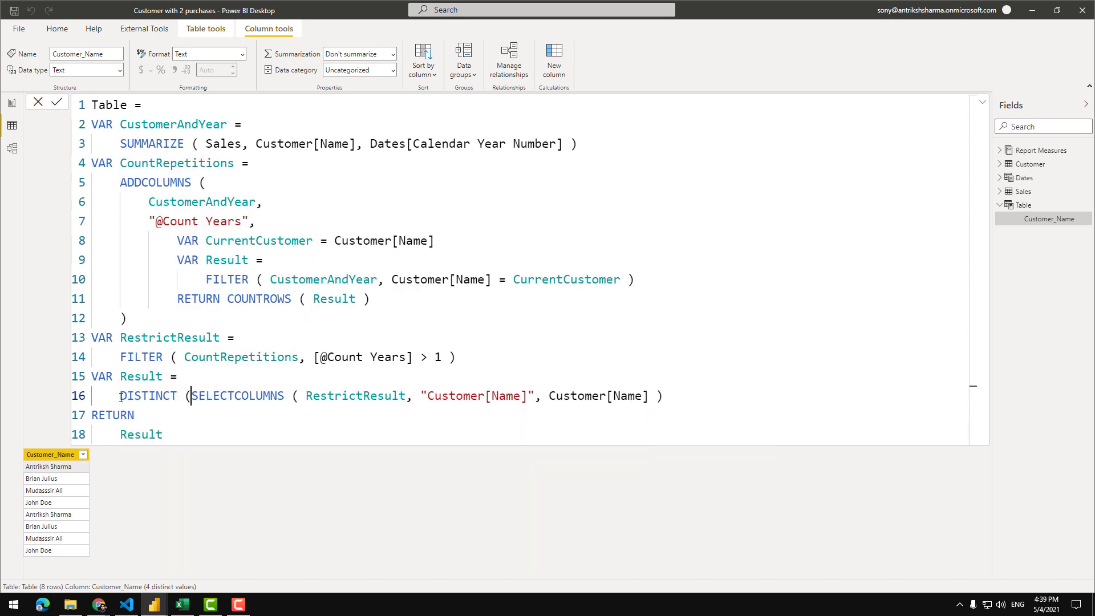
pyautogui.hotkey('shift', 'Return')
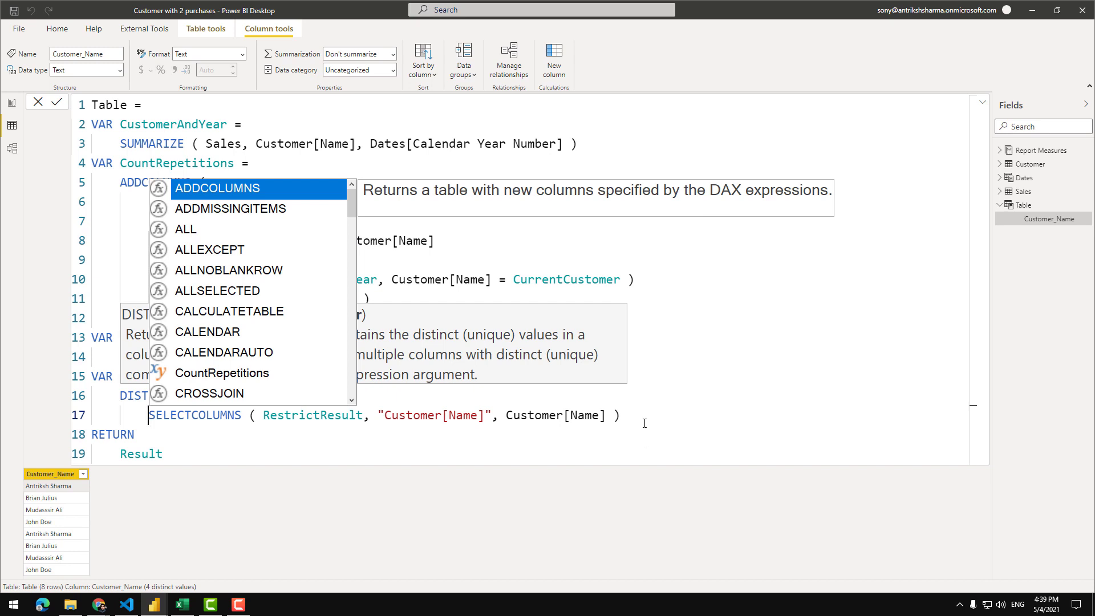
pyautogui.click(645, 423)
pyautogui.hotkey('shift', 'Return')
pyautogui.write(')')
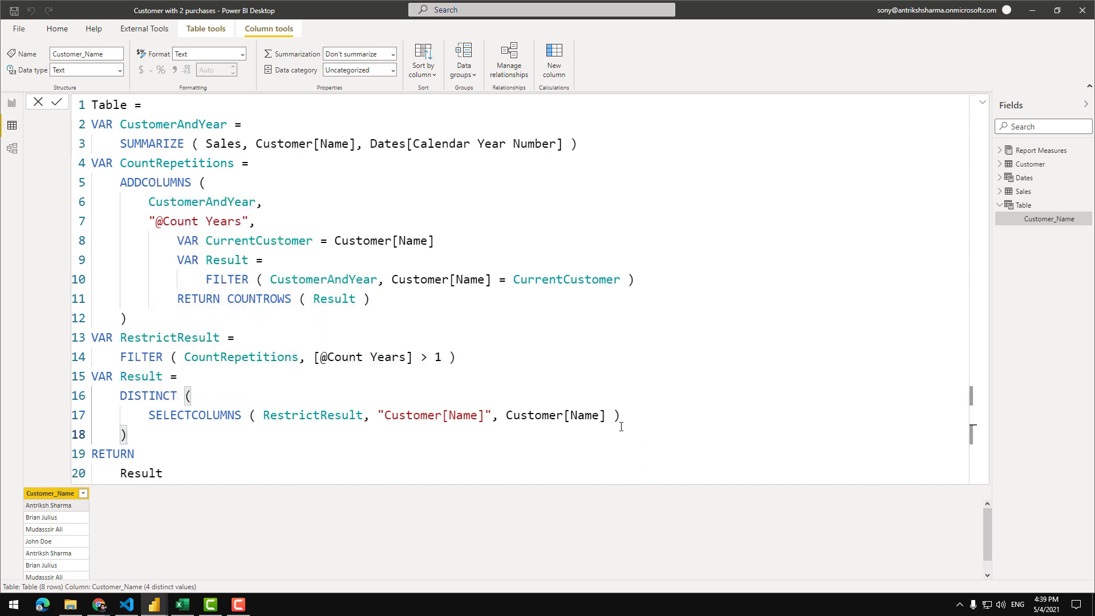
pyautogui.press('Return')
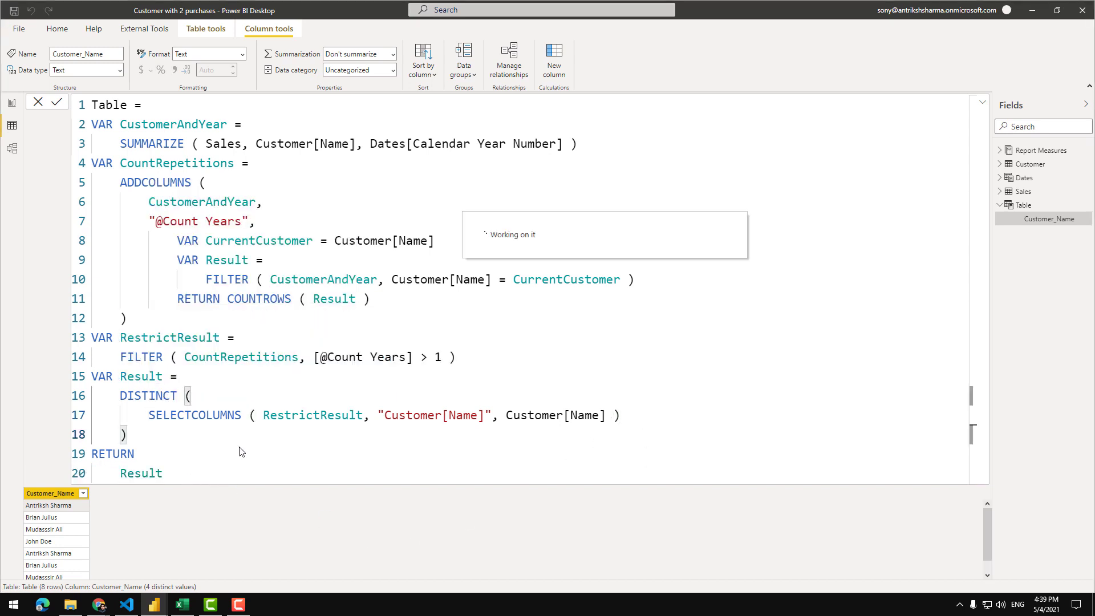
pyautogui.click(983, 102)
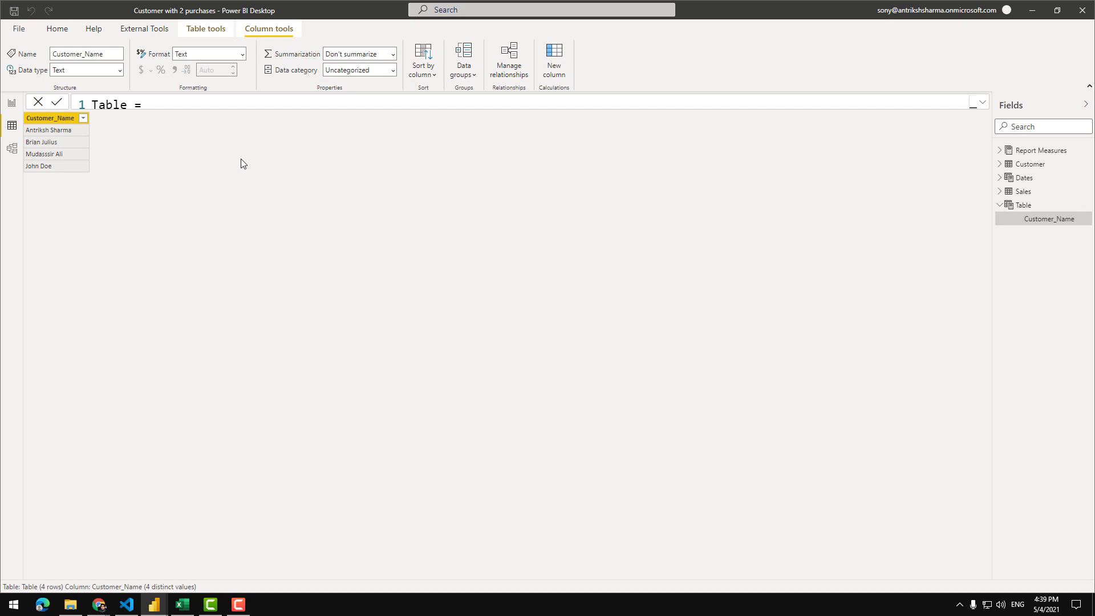
pyautogui.click(983, 103)
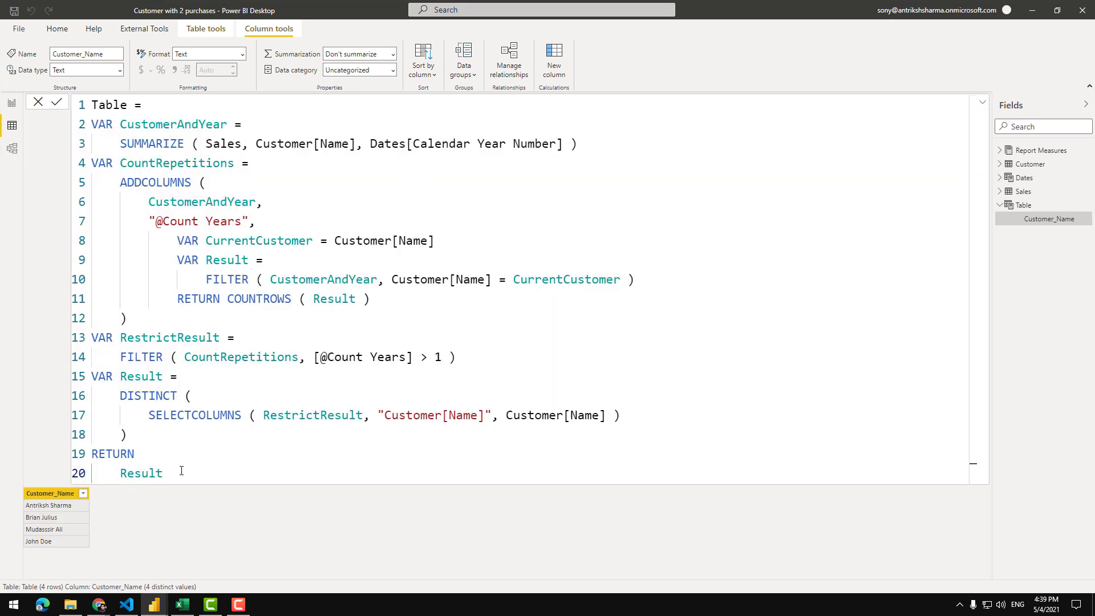
# - Copy the table formula's code from VAR CustomerAndYear through the final RETURN Result
pyautogui.moveTo(181, 472); pyautogui.dragTo(91, 129)
pyautogui.hotkey('ctrl', 'c')
pyautogui.click(348, 172)
# - In the report view, create a new measure in the Report Measures table and paste the copied code below its name line
pyautogui.click(12, 103)
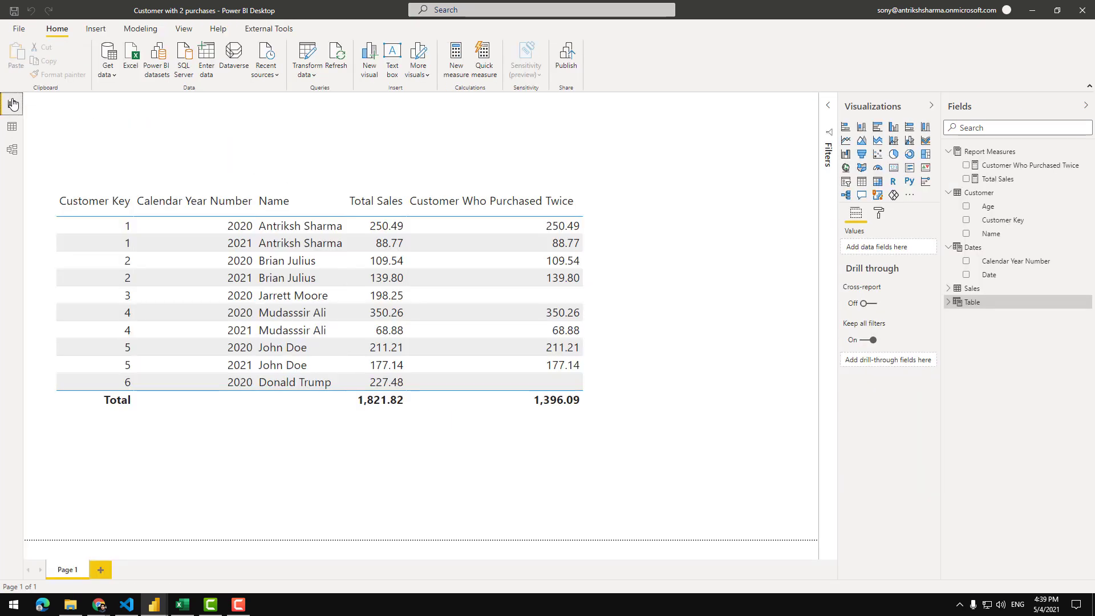
pyautogui.rightClick(1022, 172)
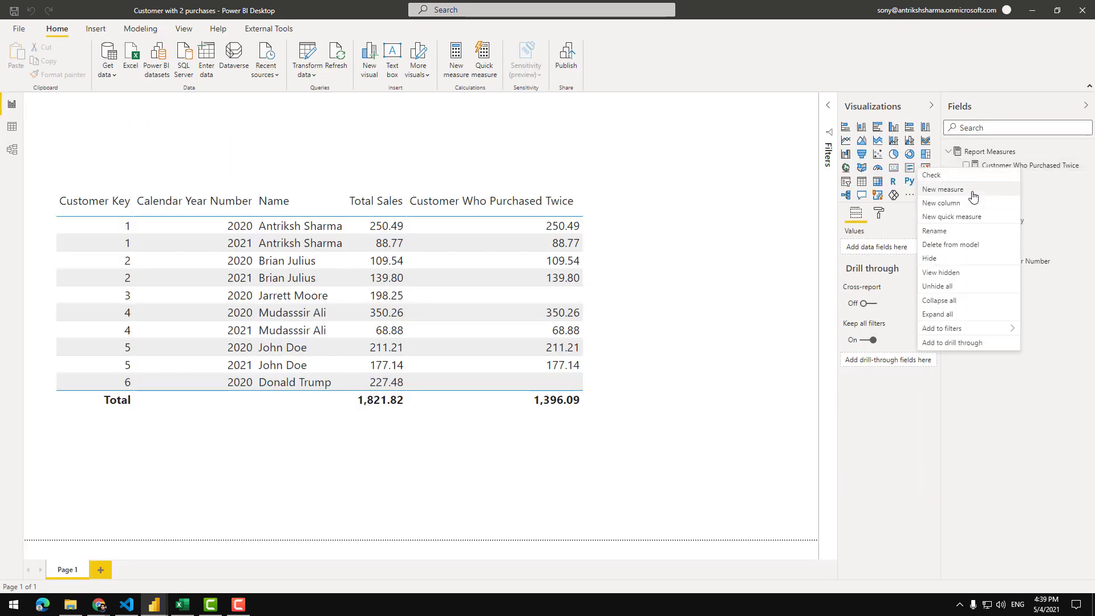
pyautogui.click(265, 147)
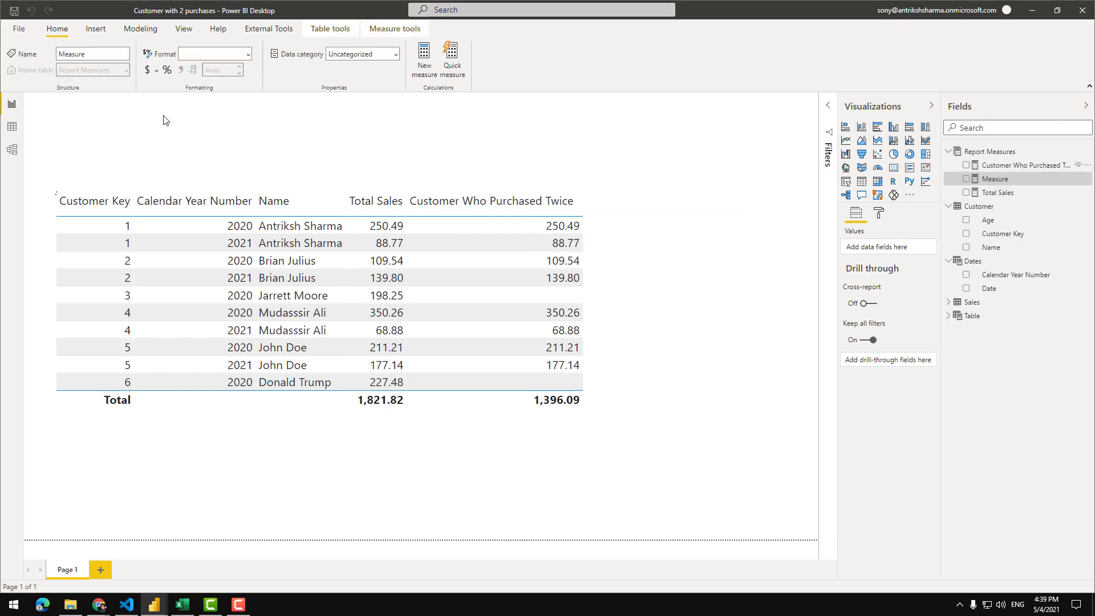
pyautogui.press('Return')
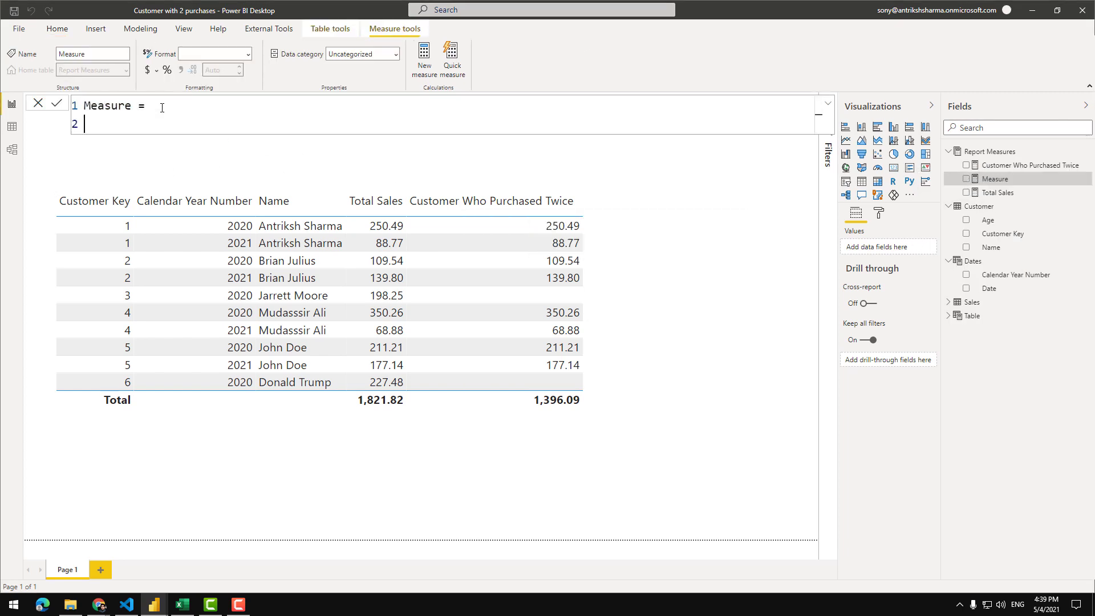
pyautogui.hotkey('ctrl', 'v')
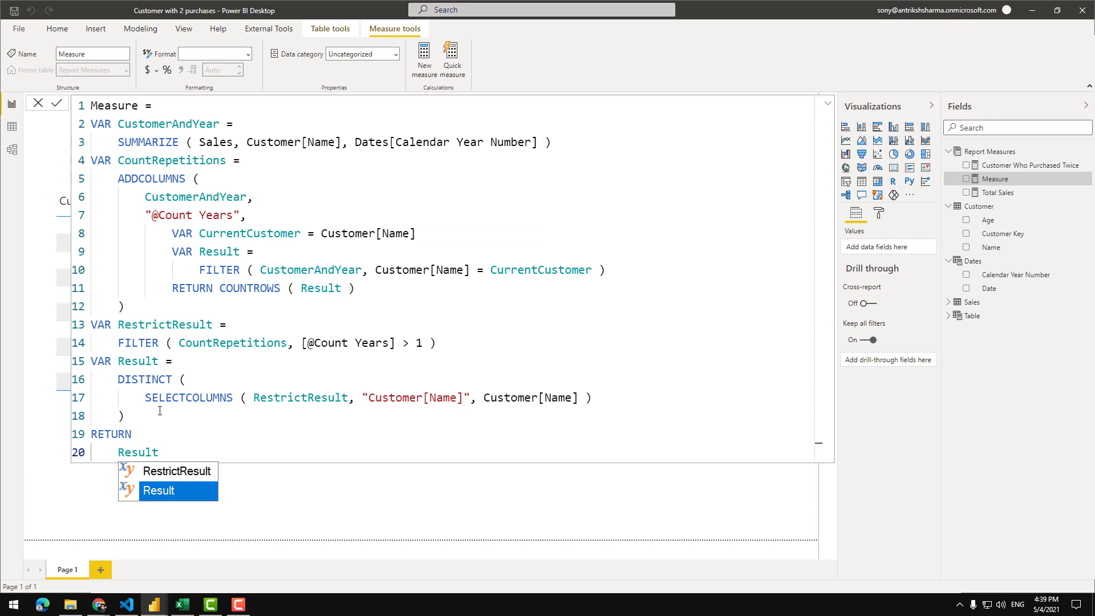
# - In the measure's final Result variable, start a CALCULATE around the DISTINCT expression with [Total Sales] as its first argument
pyautogui.click(119, 107)
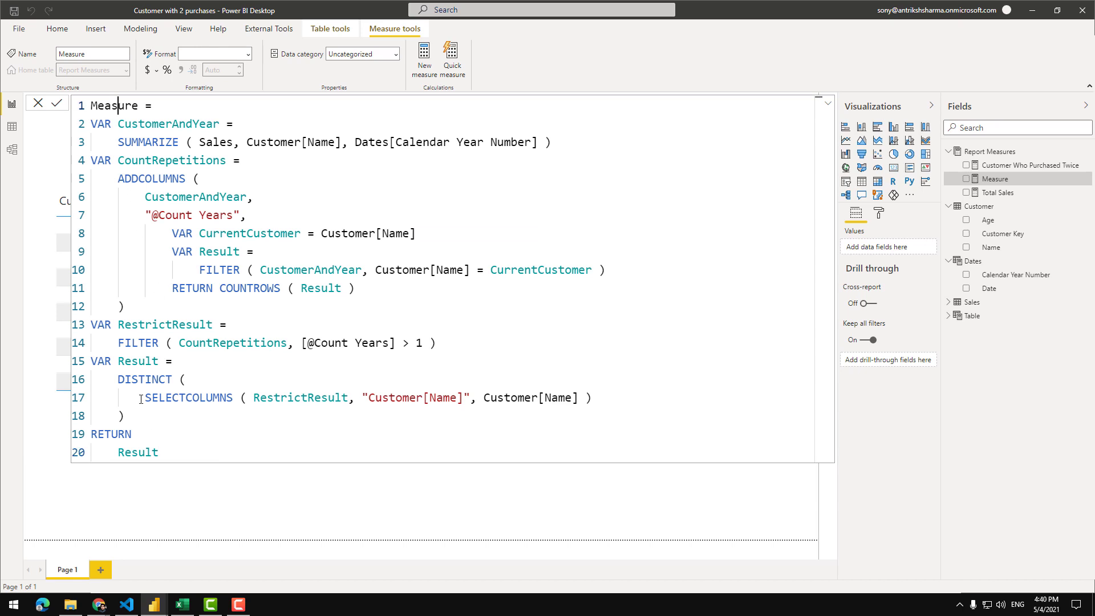
pyautogui.click(120, 379)
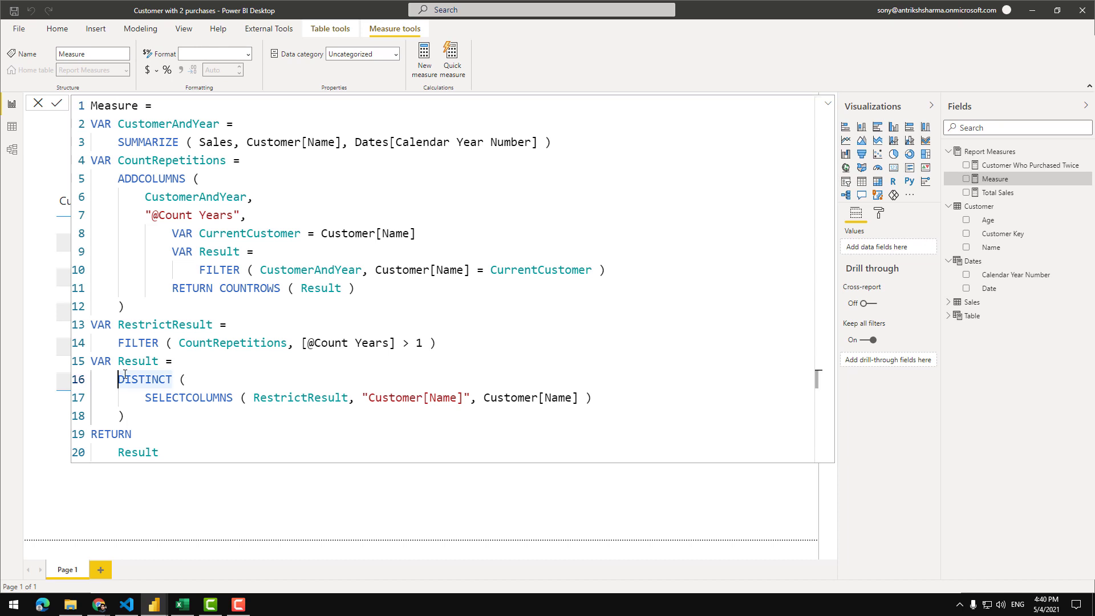
pyautogui.write('CAL')
pyautogui.press('Tab')
pyautogui.write('(')
pyautogui.press('Return')
pyautogui.press('Return')
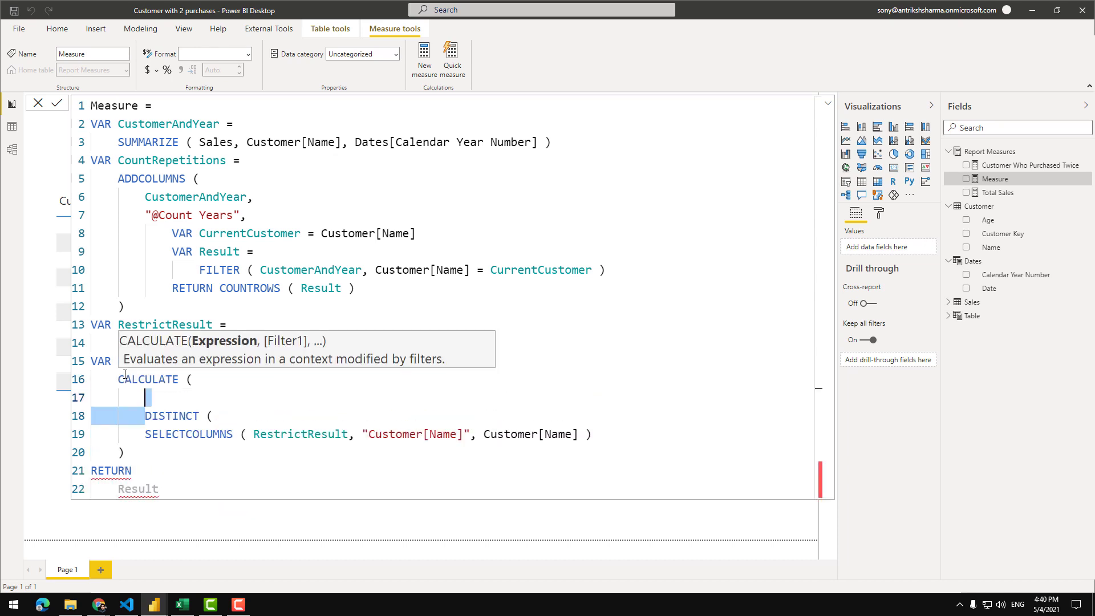
pyautogui.write('[T')
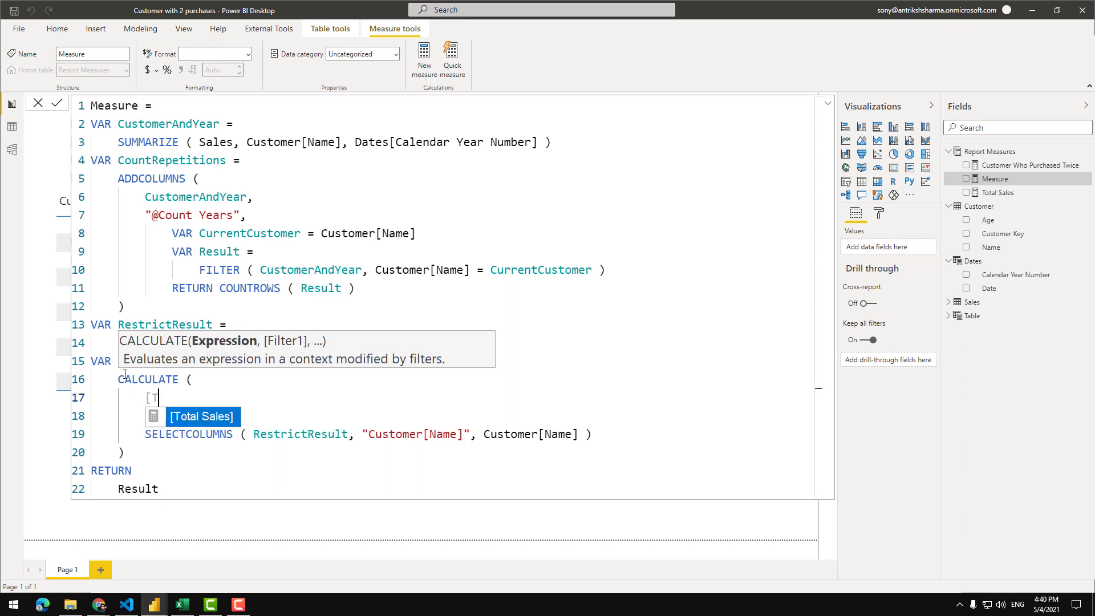
pyautogui.press('Tab')
pyautogui.write(',')
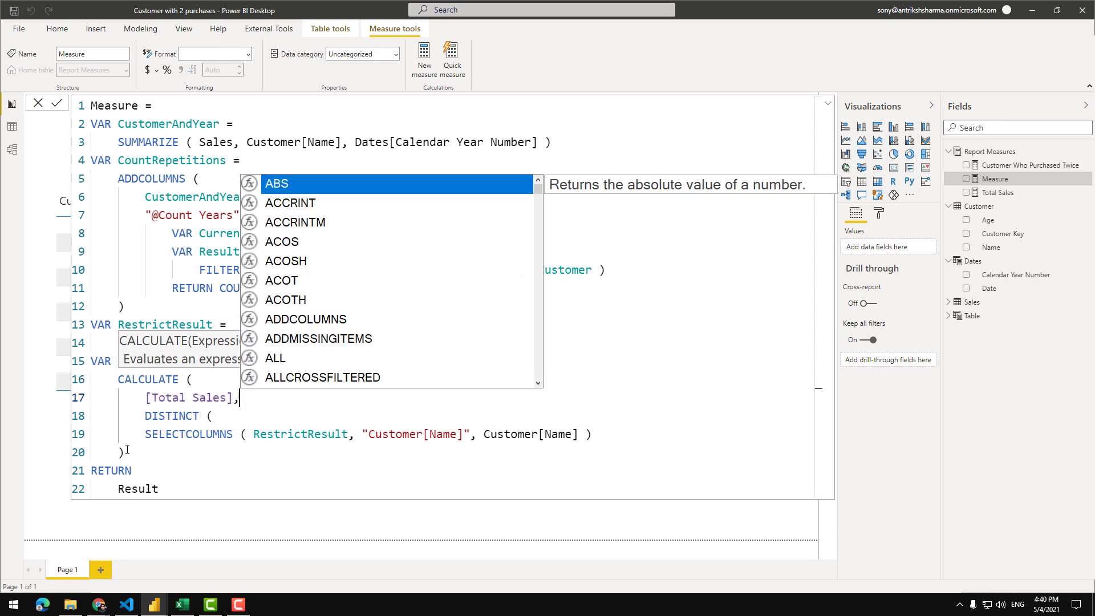
# - Indent the DISTINCT block inside CALCULATE, add the closing parenthesis on its own line, and commit the measure
pyautogui.press('Escape')
pyautogui.click(121, 453)
pyautogui.press('Tab')
pyautogui.press('Up')
pyautogui.press('Tab')
pyautogui.click(181, 447)
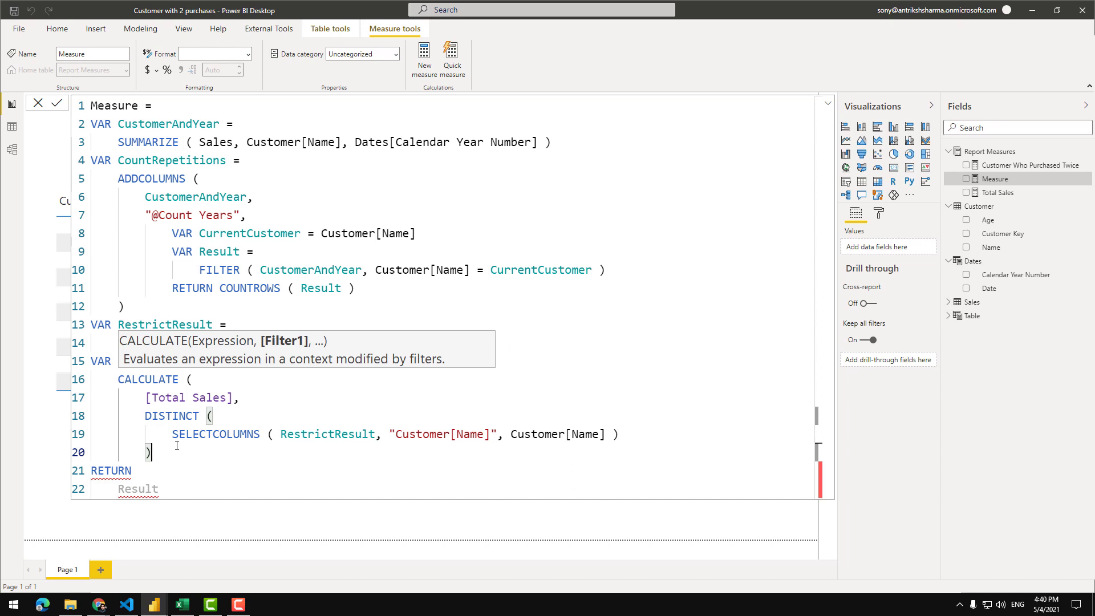
pyautogui.press('Return')
pyautogui.write(')')
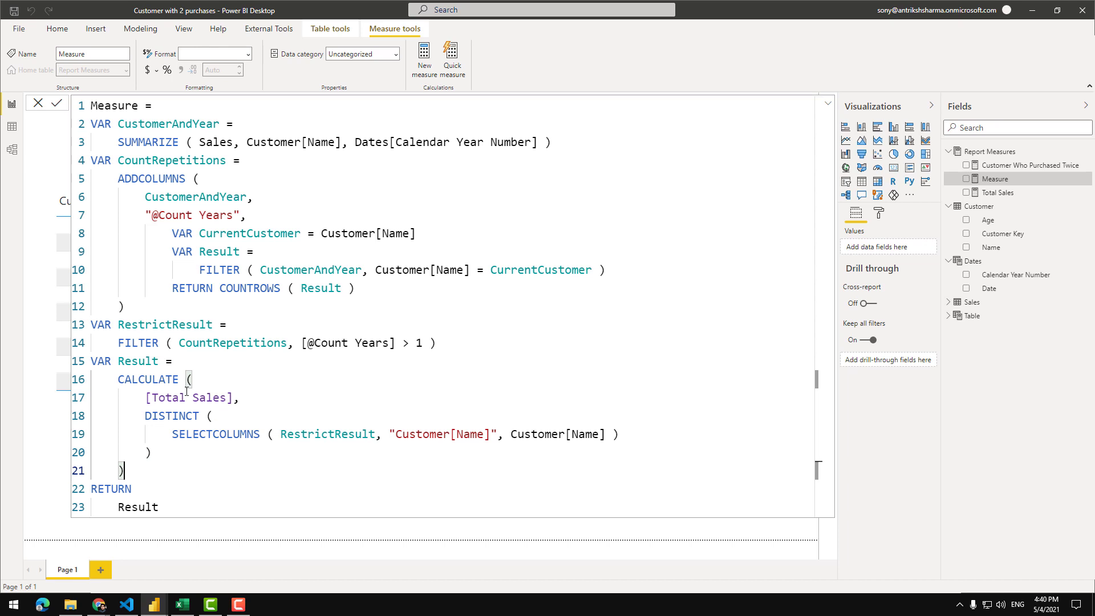
pyautogui.click(57, 104)
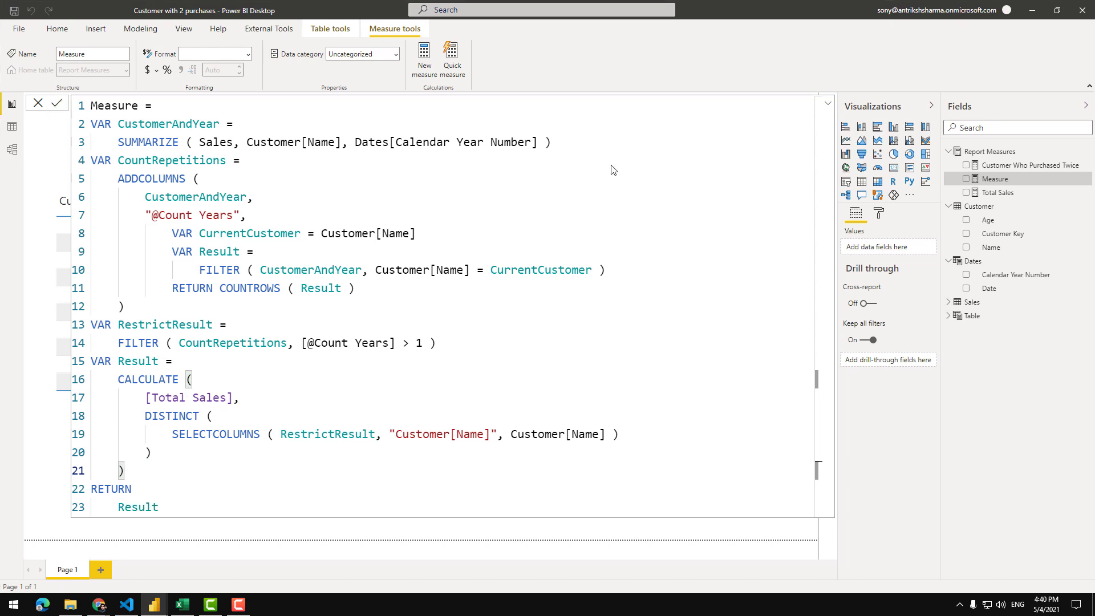
# - Add the new measure to the table visual as its last column and review the measure's formula
pyautogui.click(828, 103)
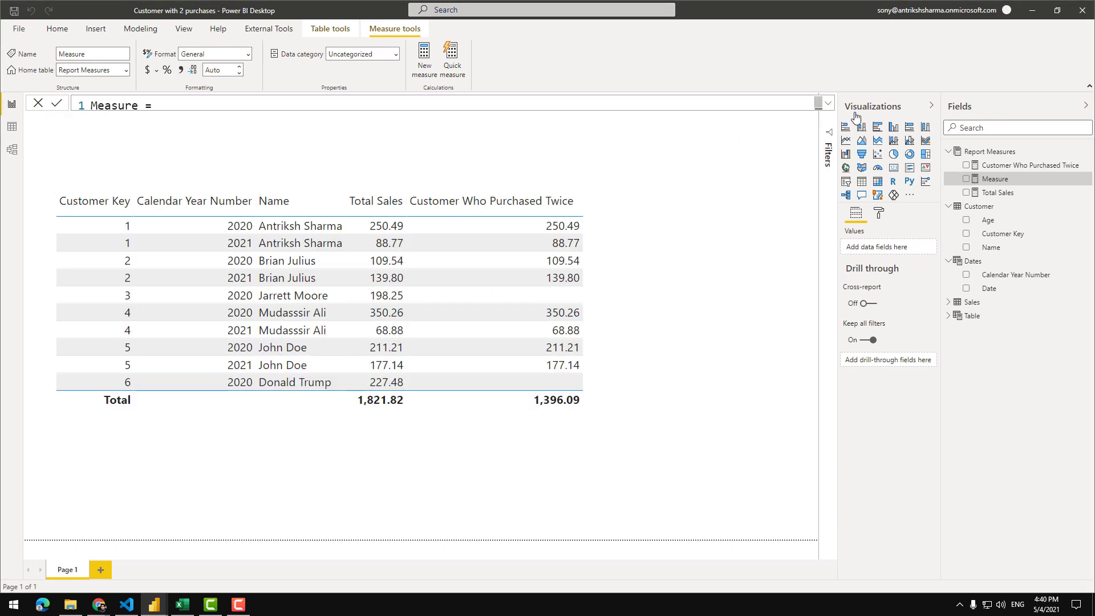
pyautogui.moveTo(982, 182); pyautogui.dragTo(601, 292)
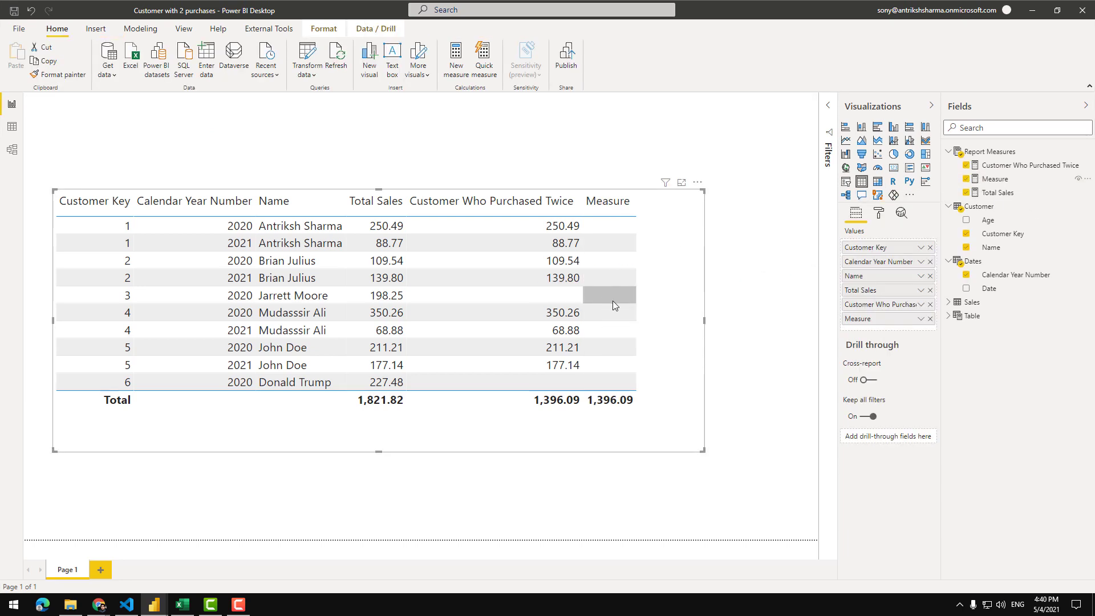
pyautogui.click(1007, 181)
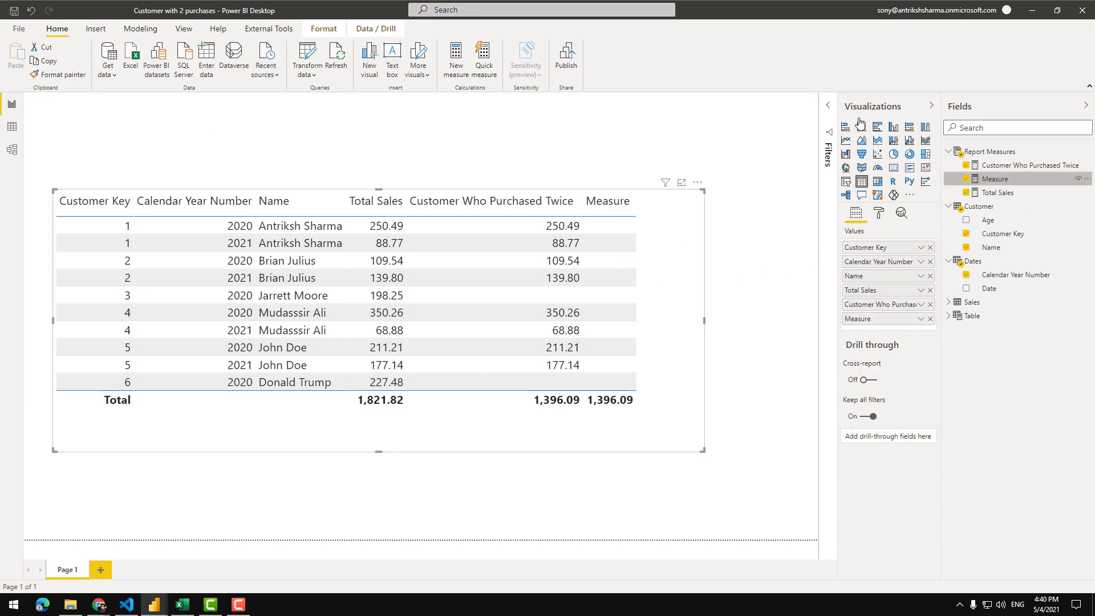
pyautogui.write('Measure = VAR CustomerAndYear =     SUMMARIZE ( Sales, Customer[Name], Dates[Calendar Year Number] ) VAR CountRepetitions =     ADDCOLUMNS (         CustomerAndYear,         "@Count Years",             VAR CurrentCustomer = Customer[Name]             VAR Result =                 FILTER ( CustomerAndYear, Customer[Name] = CurrentCustomer )             RETURN COUNTROWS ( Result )     ) VAR RestrictResult =     FILTER ( CountRepetitions, [@Count Years] > 1 ) VAR Result =     CALCULATE (         [Total Sales],         DISTINCT (             SELECTCOLUMNS ( RestrictResult, "Customer[Name]", Customer[Name] )         )     ) RETURN     Result')
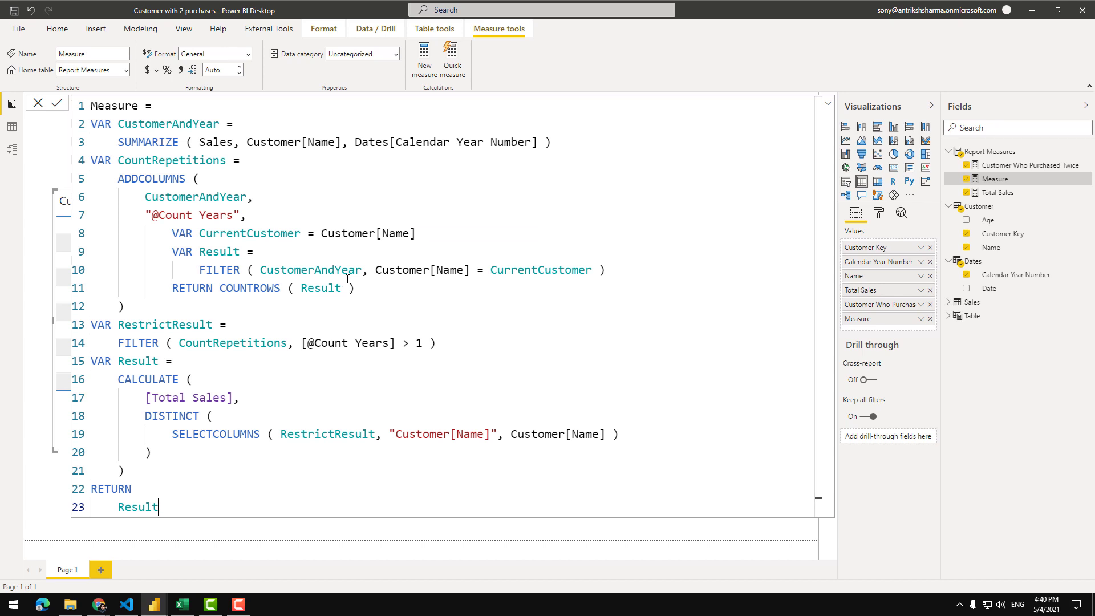
pyautogui.click(828, 105)
pyautogui.click(830, 105)
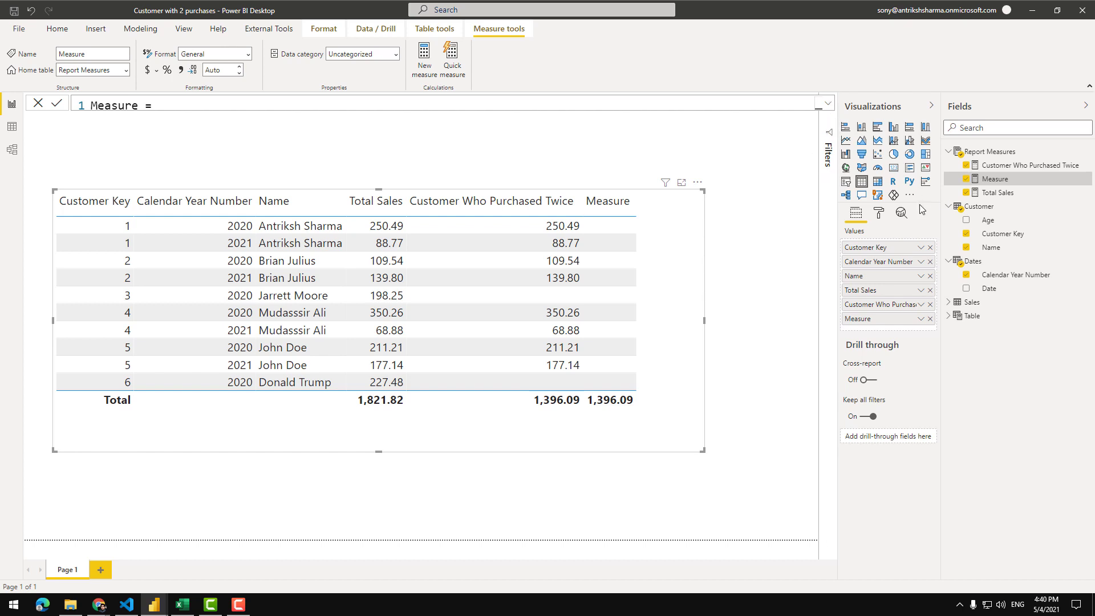
# - Temporarily take Calendar Year Number out of the table visual to compare the new measure per customer
pyautogui.click(967, 277)
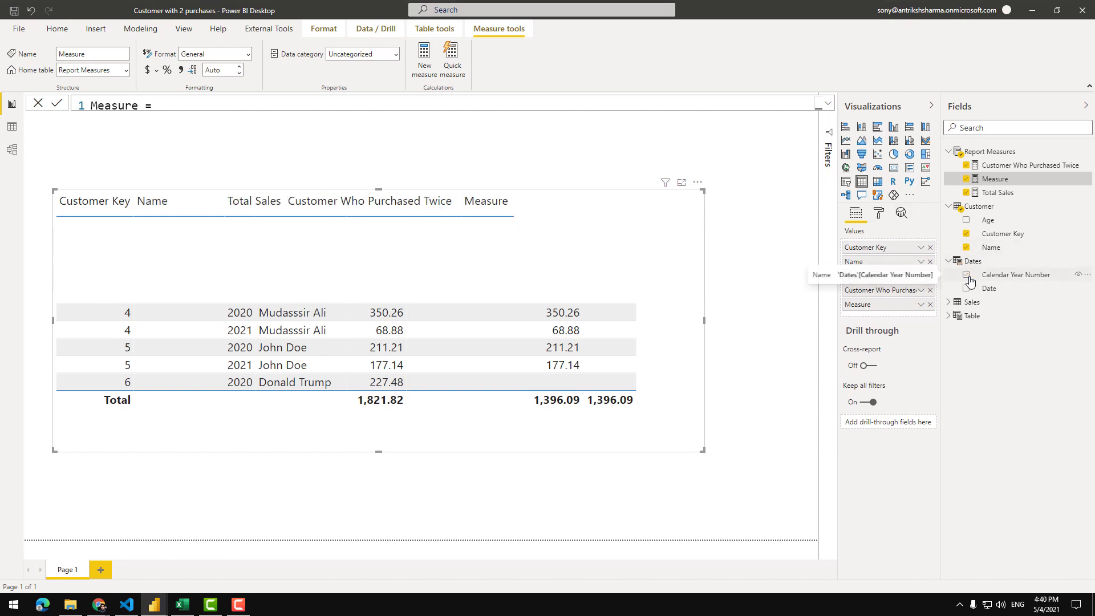
pyautogui.click(1005, 276)
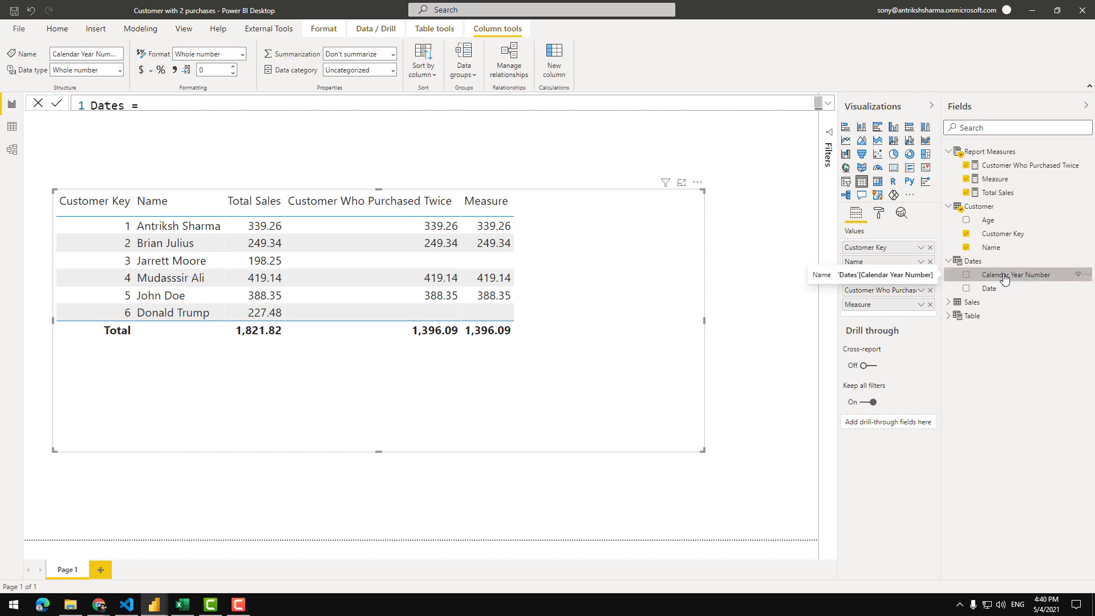
pyautogui.click(829, 105)
pyautogui.click(1002, 165)
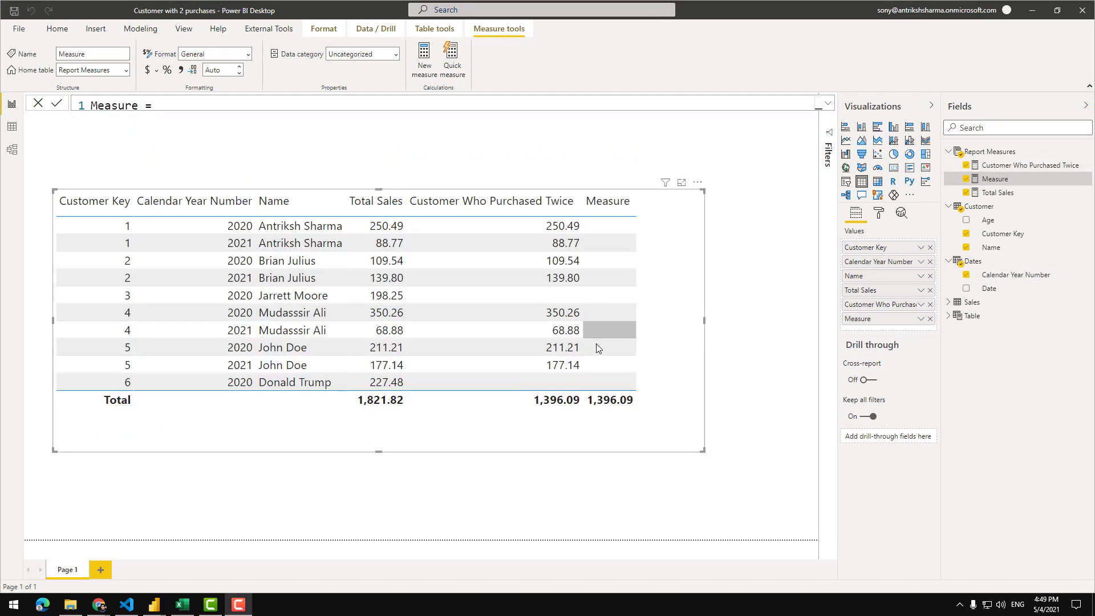
# - Examine the measure's formula against the table visual, focusing on the SUMMARIZE expression in CustomerAndYear and the RestrictResult filter
pyautogui.click(829, 105)
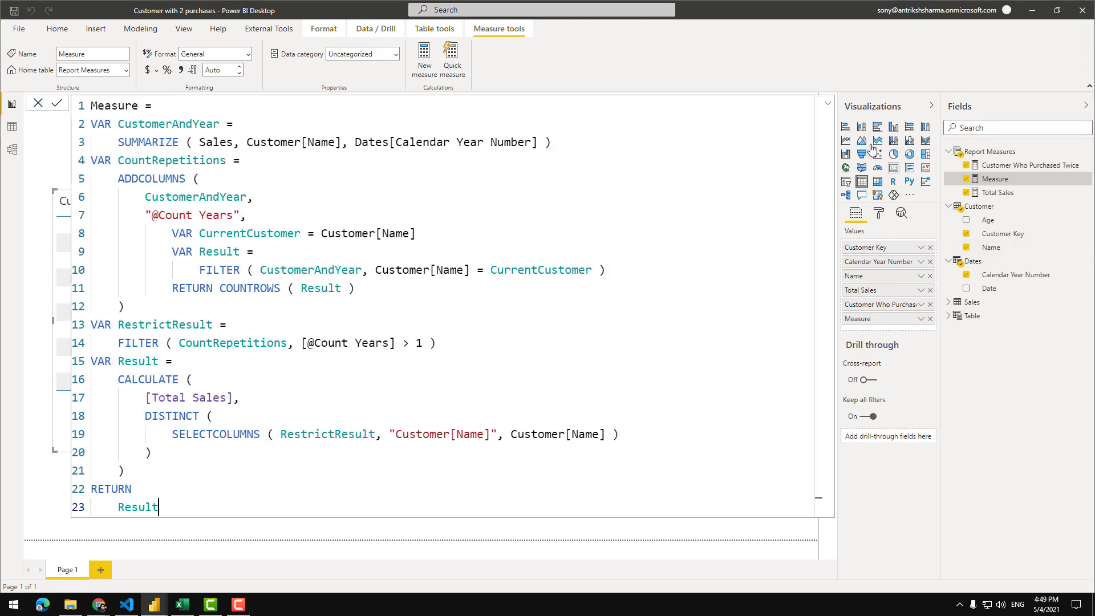
pyautogui.click(828, 107)
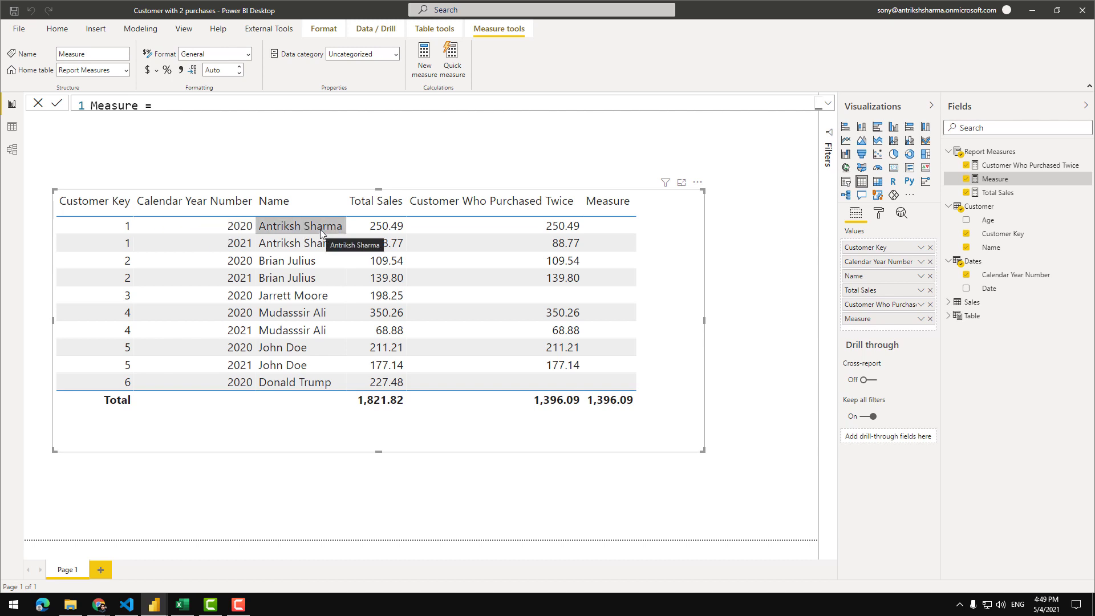
pyautogui.click(829, 104)
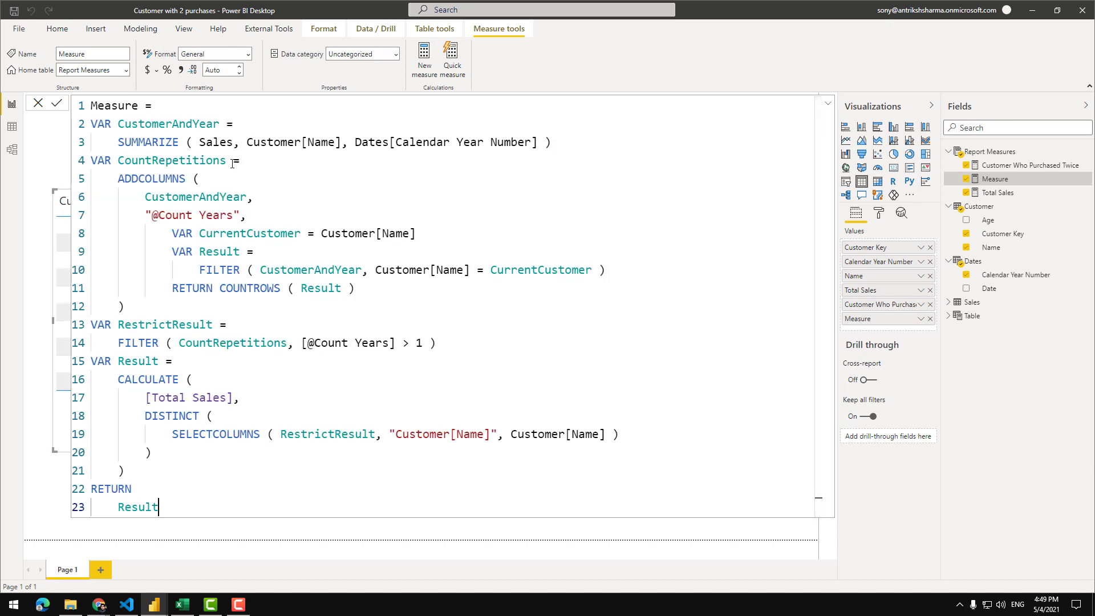
pyautogui.moveTo(119, 143); pyautogui.dragTo(557, 137)
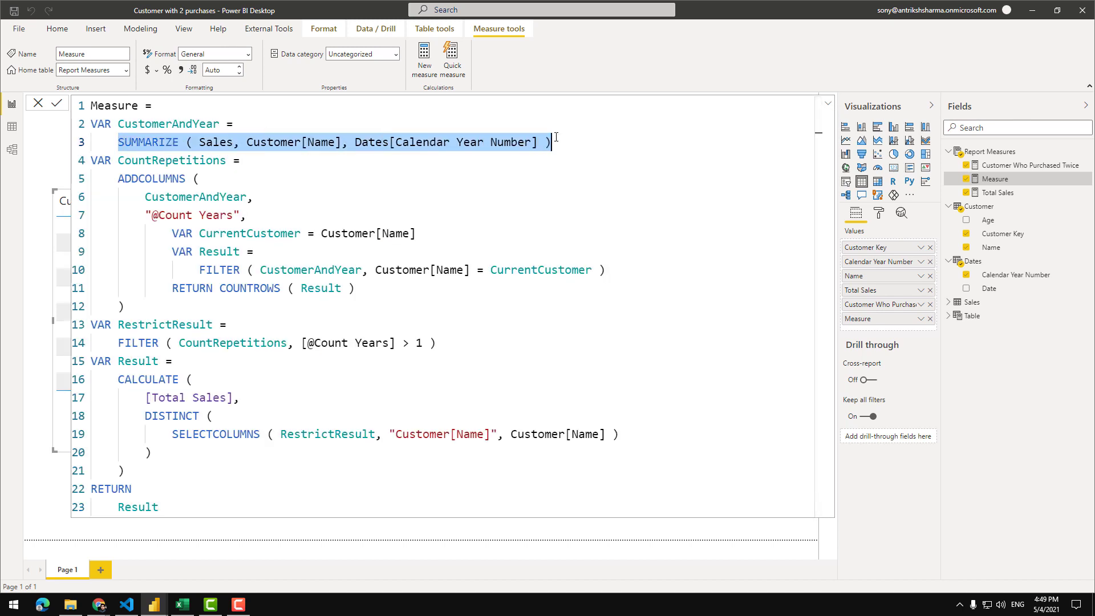
pyautogui.press('Down')
pyautogui.press('Down')
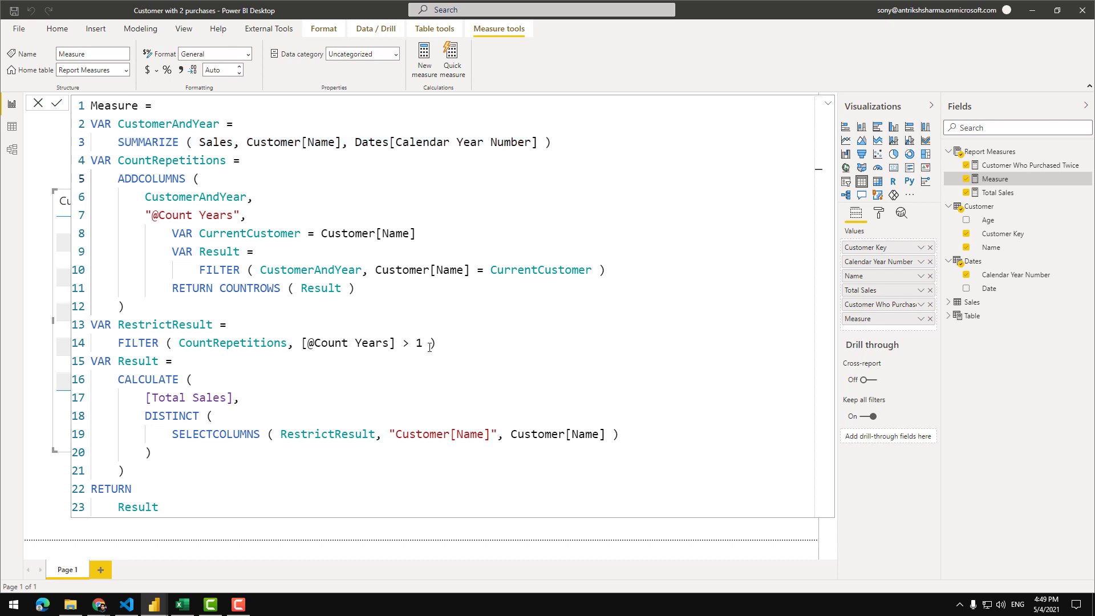
pyautogui.click(438, 342)
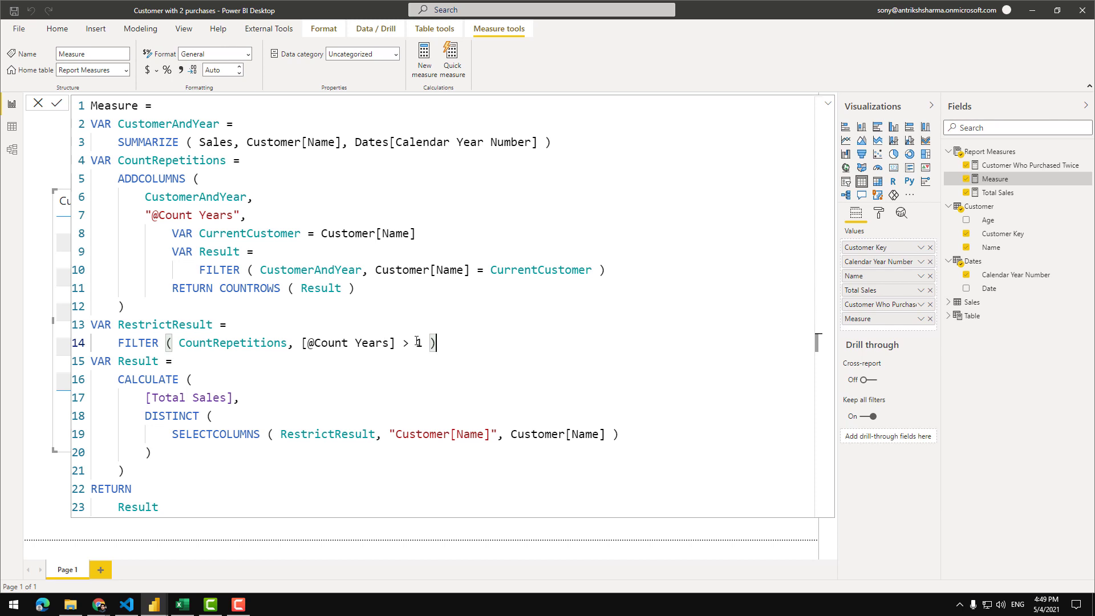
pyautogui.click(118, 142)
pyautogui.moveTo(119, 142); pyautogui.dragTo(556, 146)
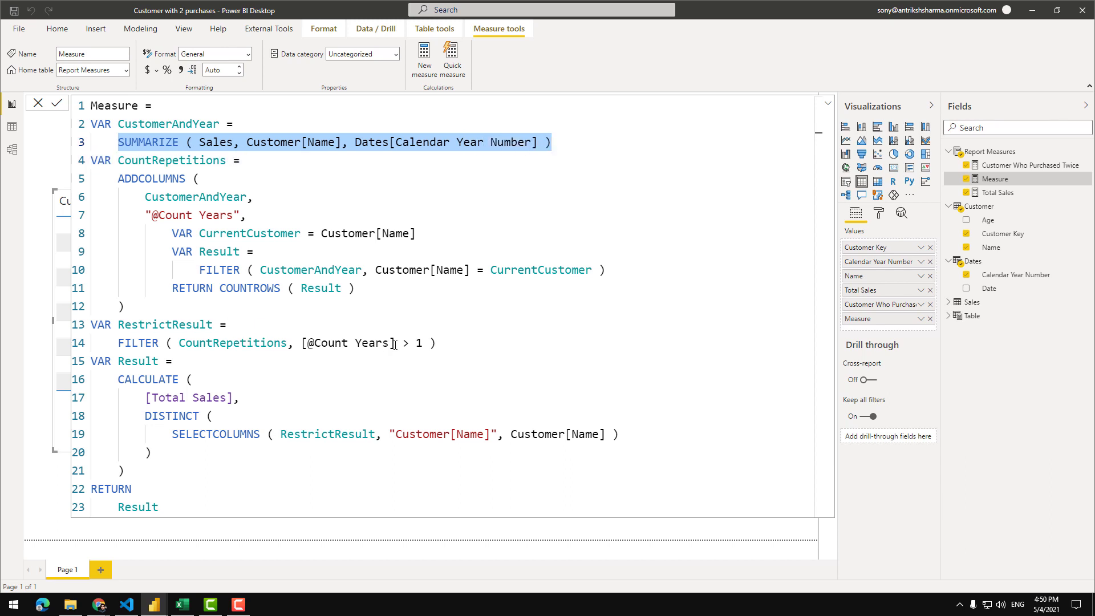
pyautogui.click(404, 343)
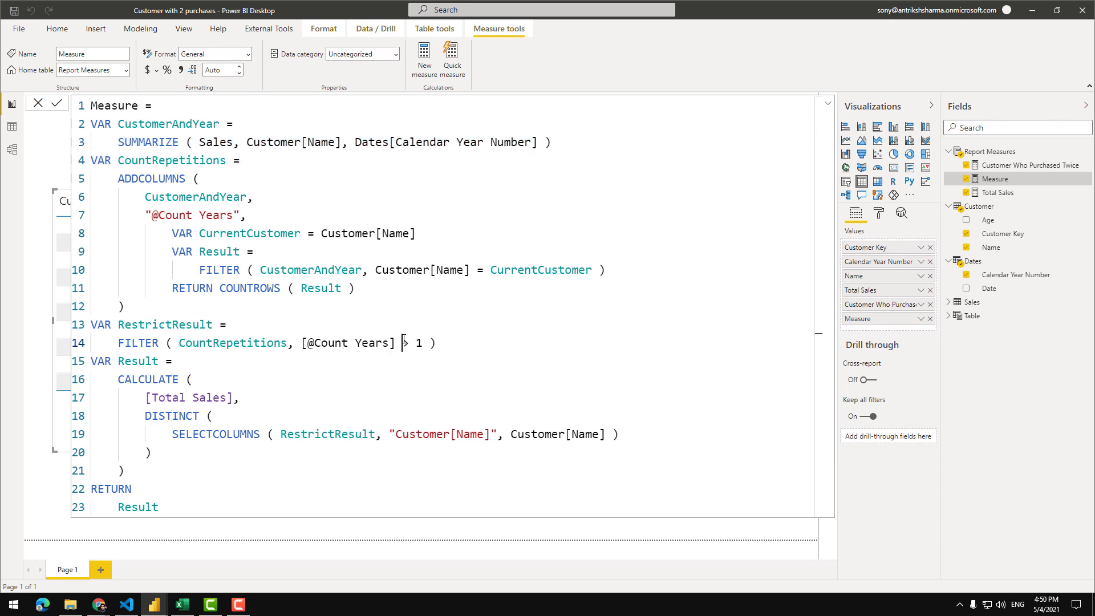
pyautogui.doubleClick(404, 341)
pyautogui.write('=')
pyautogui.click(57, 104)
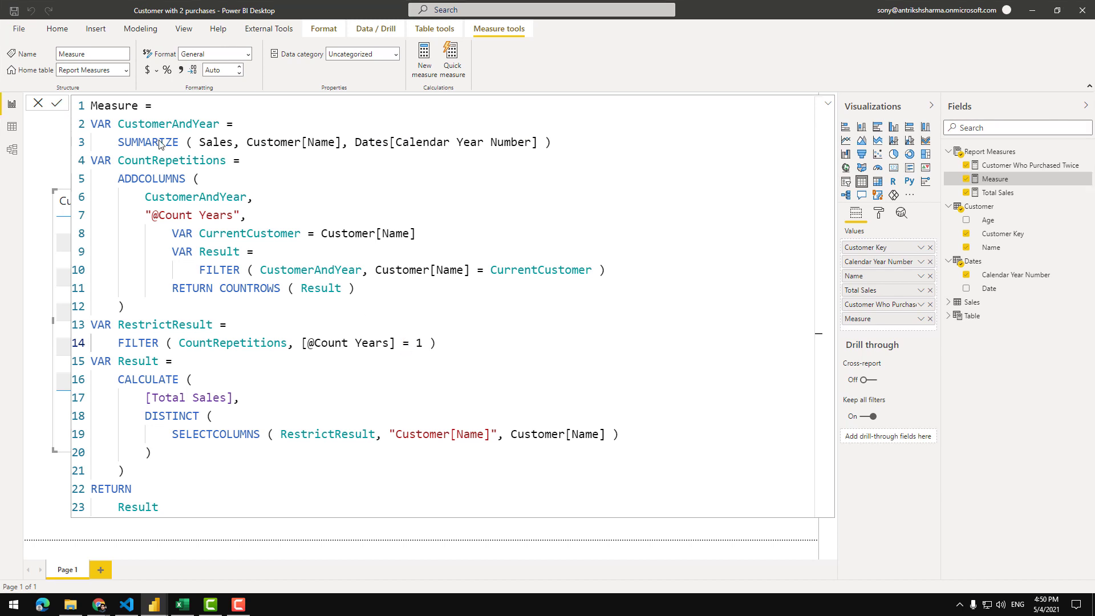
pyautogui.click(829, 106)
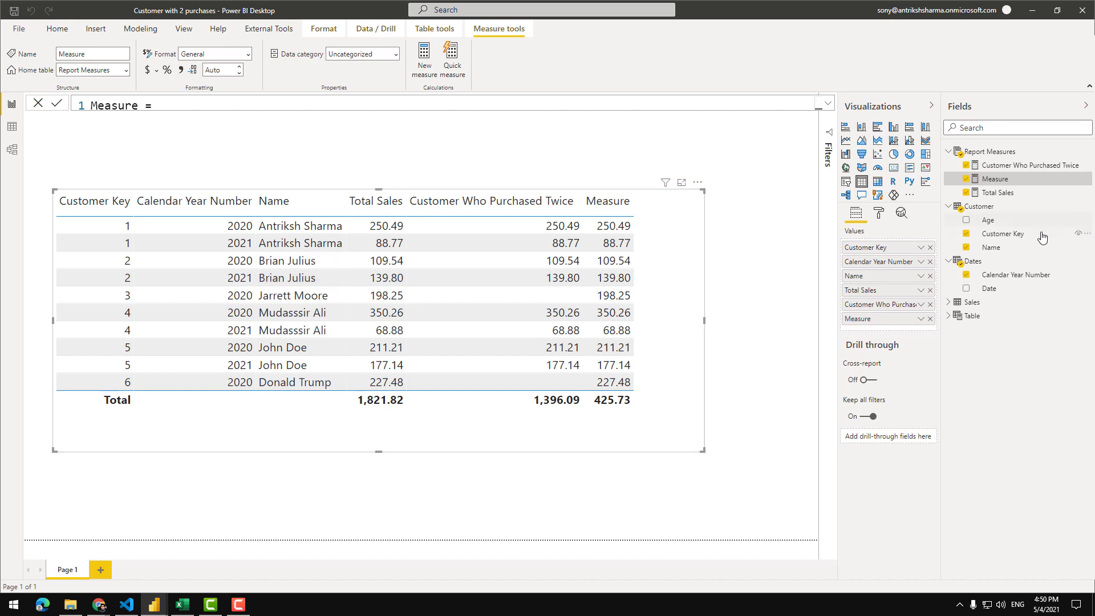
pyautogui.click(965, 275)
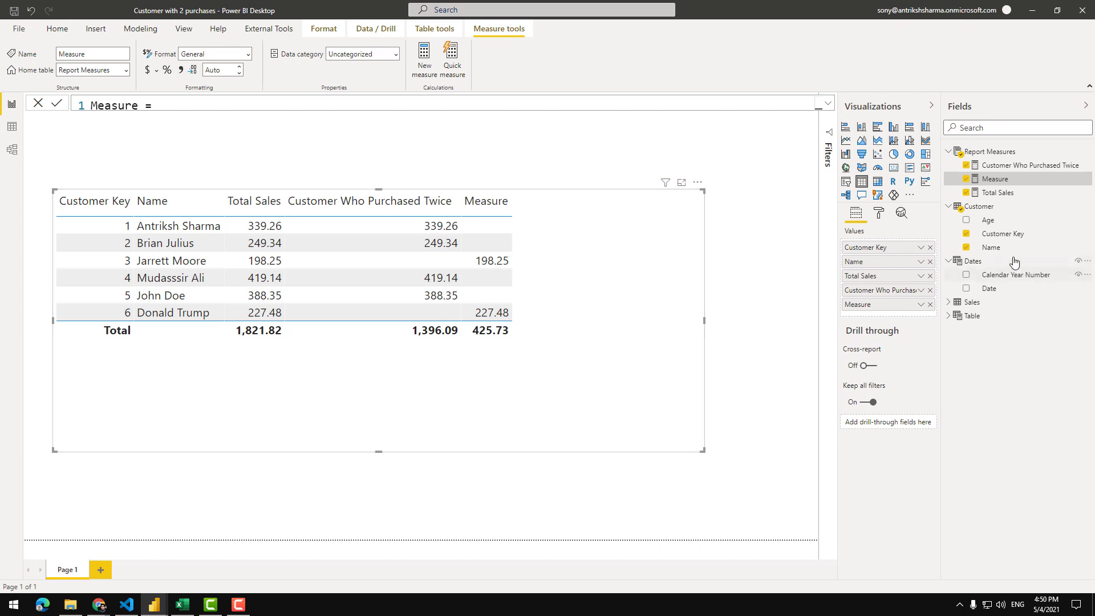
pyautogui.click(998, 193)
pyautogui.click(996, 178)
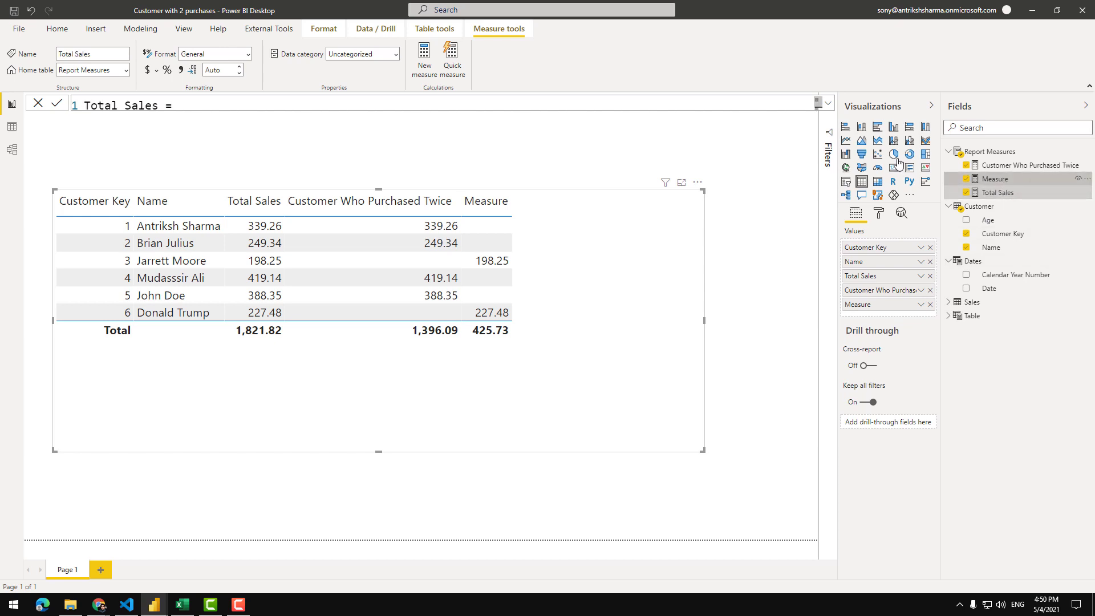
pyautogui.click(828, 103)
pyautogui.doubleClick(404, 343)
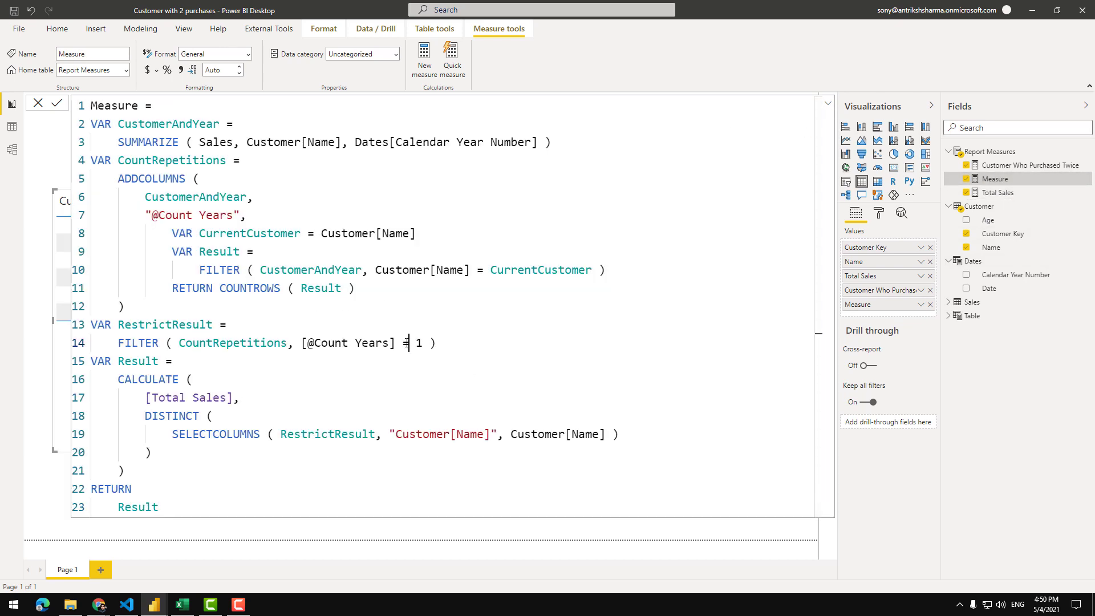
pyautogui.write('>')
pyautogui.click(56, 103)
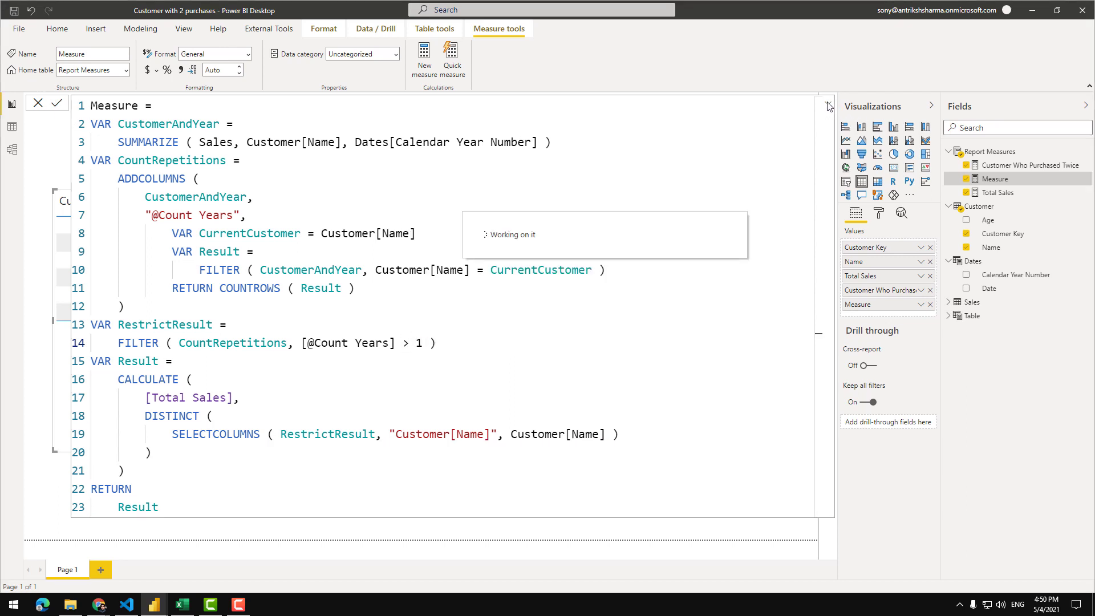
pyautogui.click(828, 103)
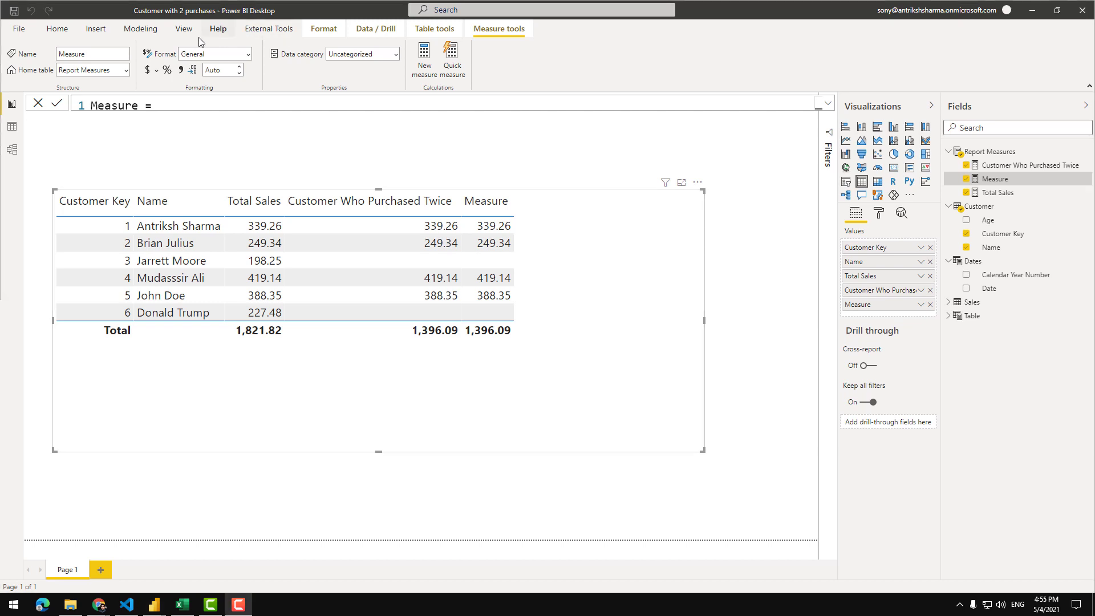
# - Open the Performance analyzer, start recording, and refresh the report visuals to capture the table's query
pyautogui.click(183, 29)
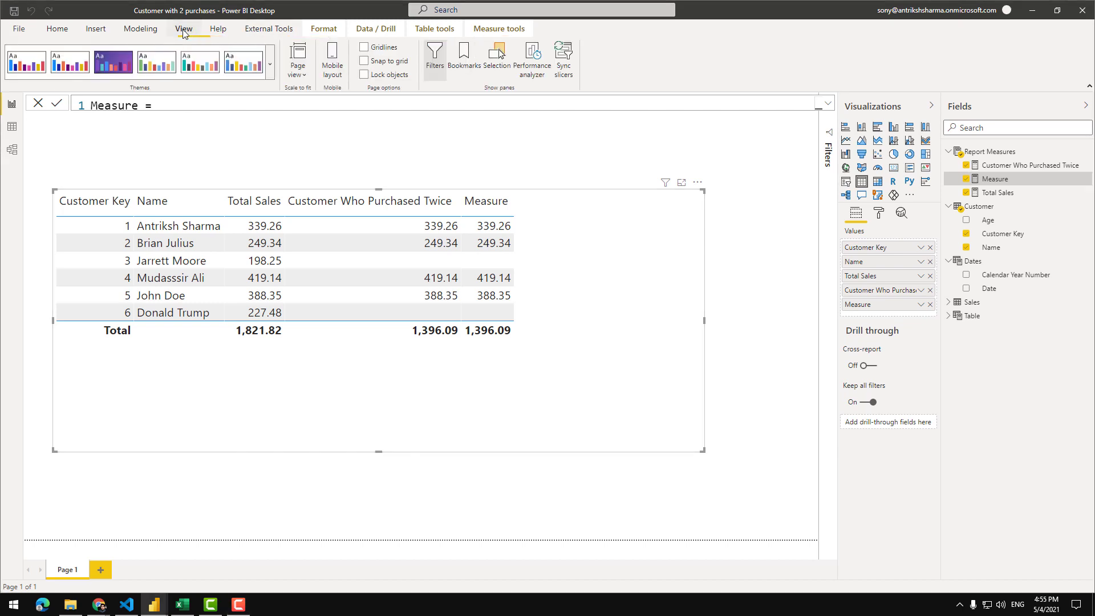
pyautogui.click(527, 59)
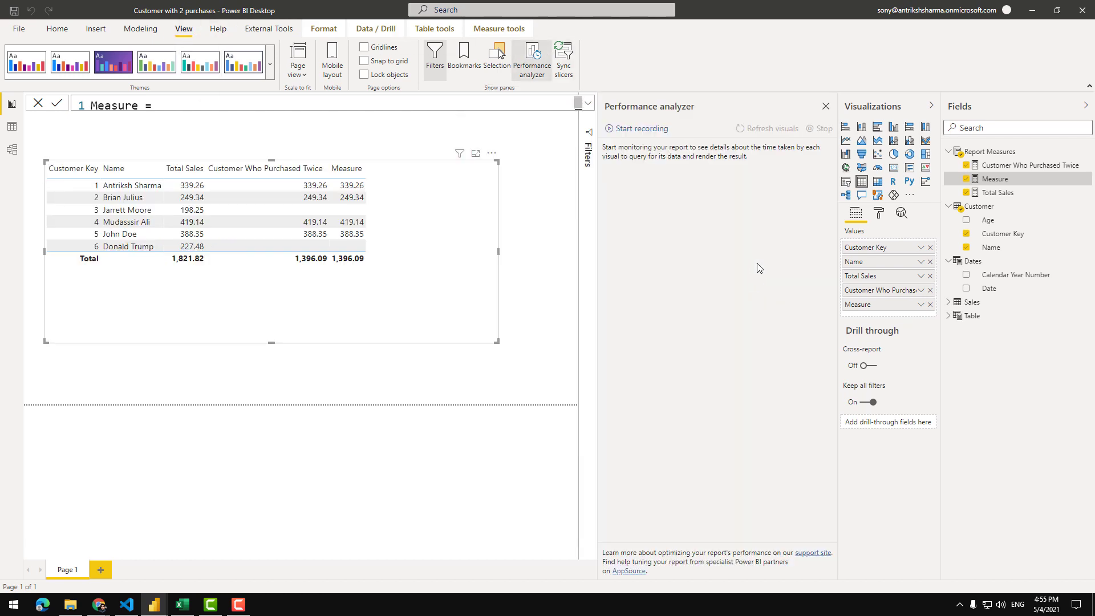
pyautogui.click(645, 129)
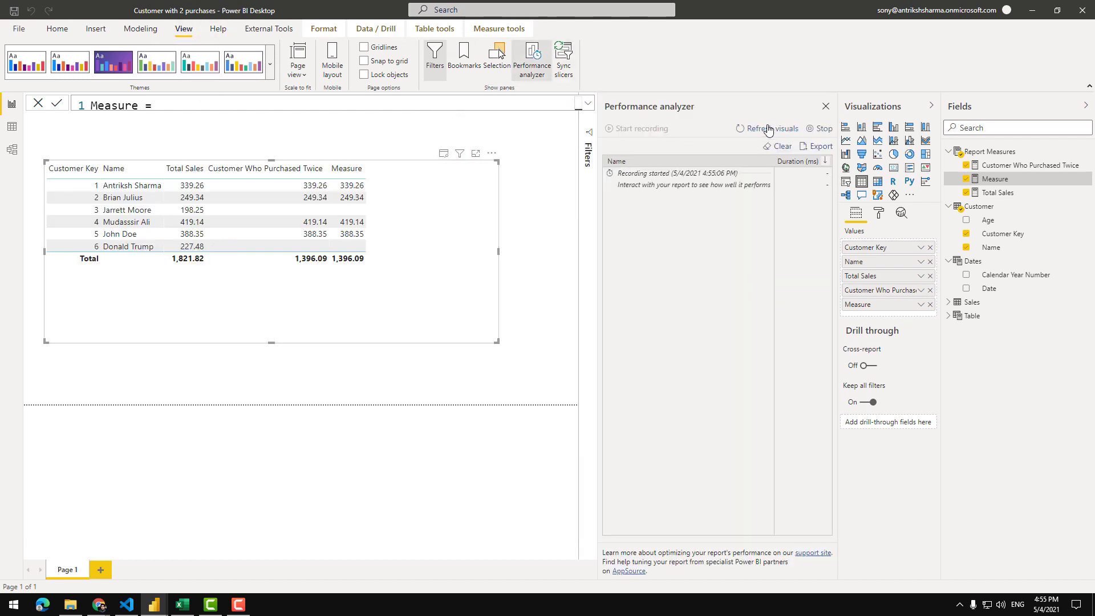
pyautogui.click(770, 128)
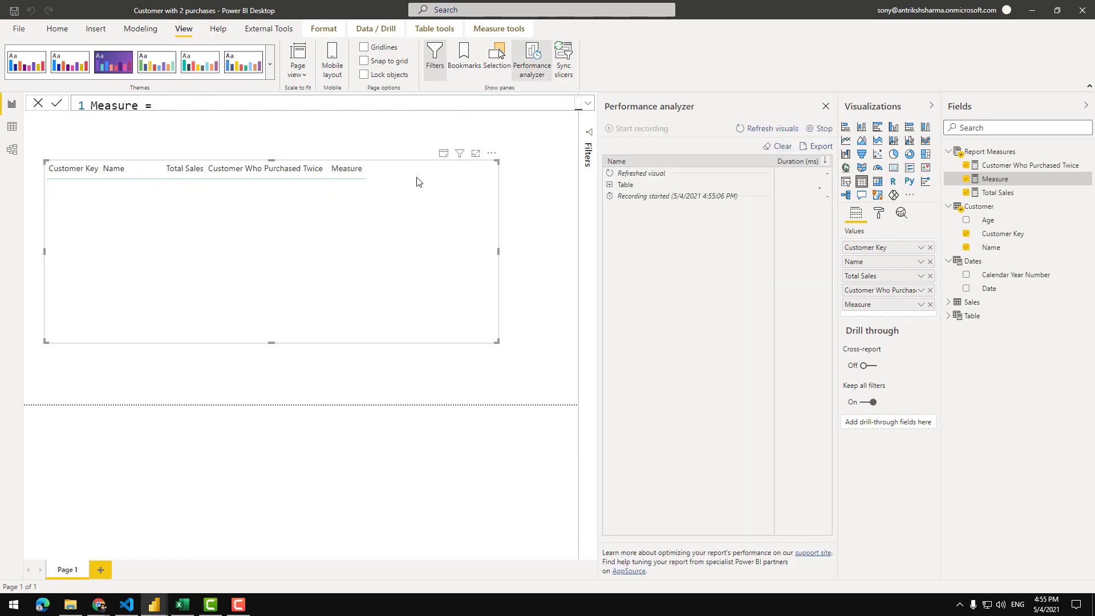
# - Copy the table visual's query from the Performance analyzer and paste it into a query in DAX Studio
pyautogui.click(609, 185)
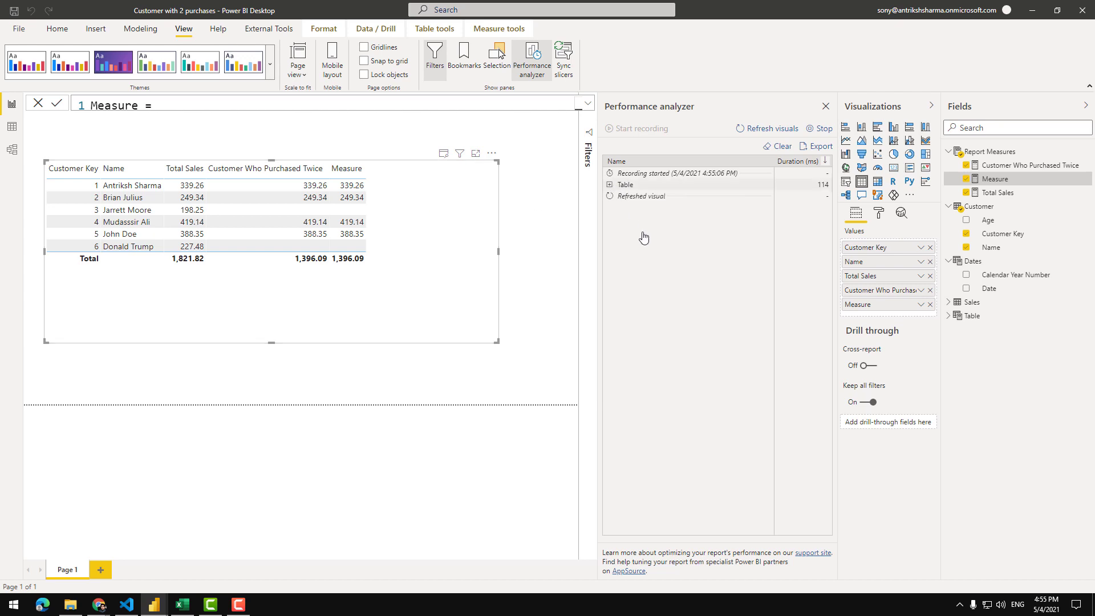
pyautogui.click(269, 29)
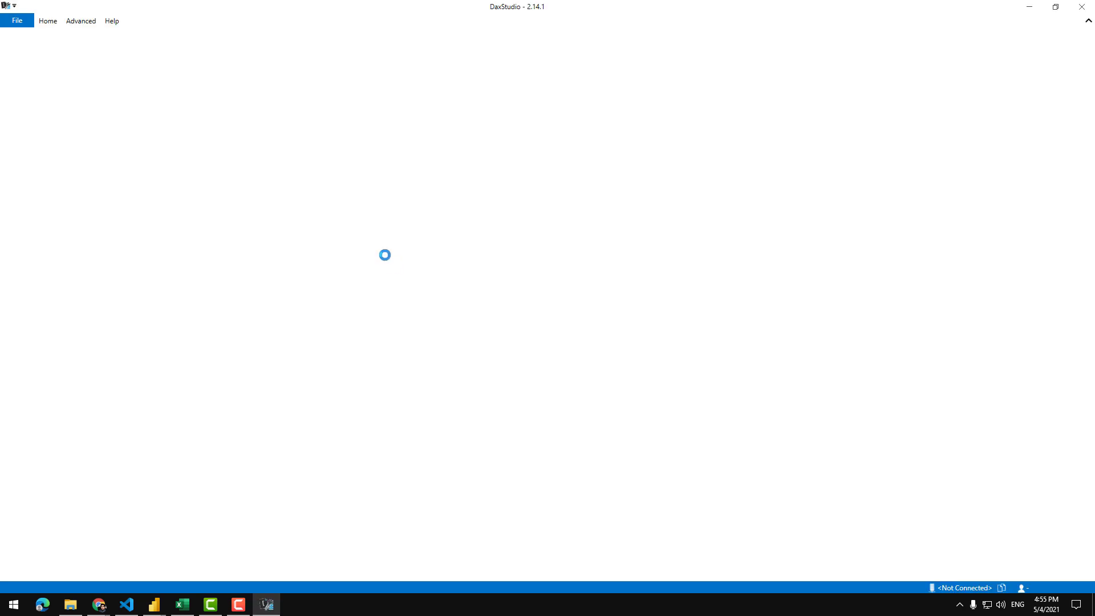
pyautogui.scroll(5, 318, 169)
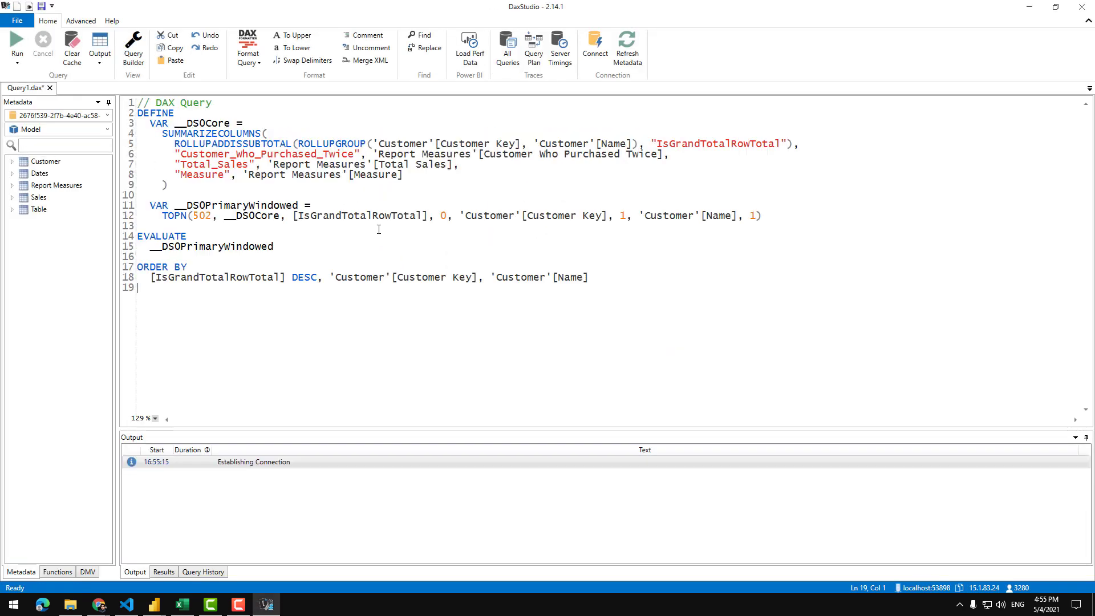
# - Reduce the query to EVALUATE plus the SUMMARIZECOLUMNS expression, removing the DEFINE header, the TOPN variable and the ORDER BY clause
pyautogui.moveTo(693, 317); pyautogui.dragTo(141, 230)
pyautogui.click(311, 245)
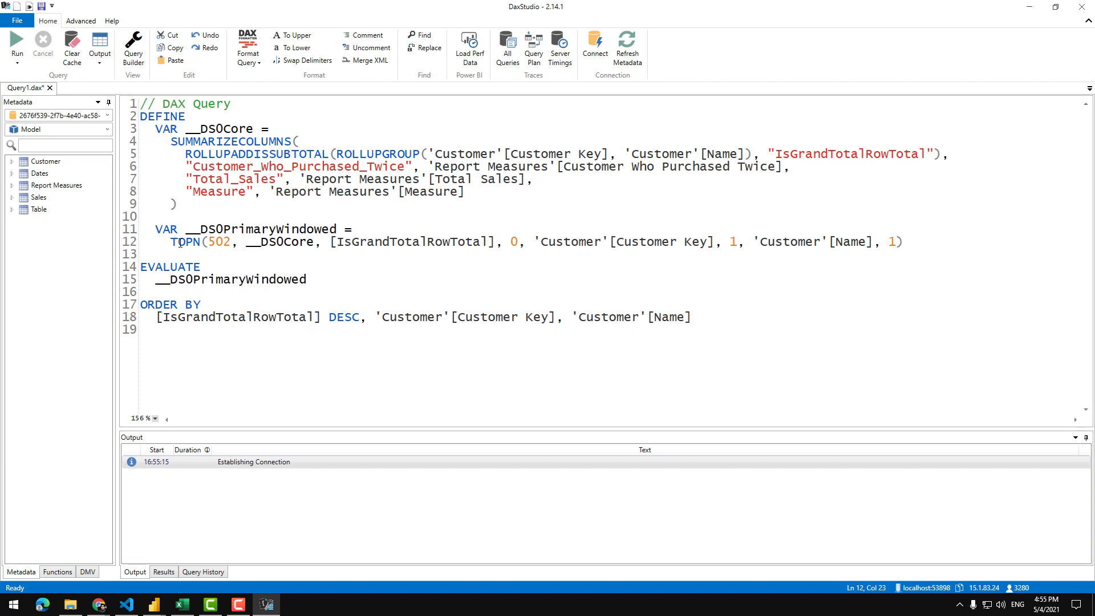
pyautogui.moveTo(753, 331); pyautogui.dragTo(122, 234)
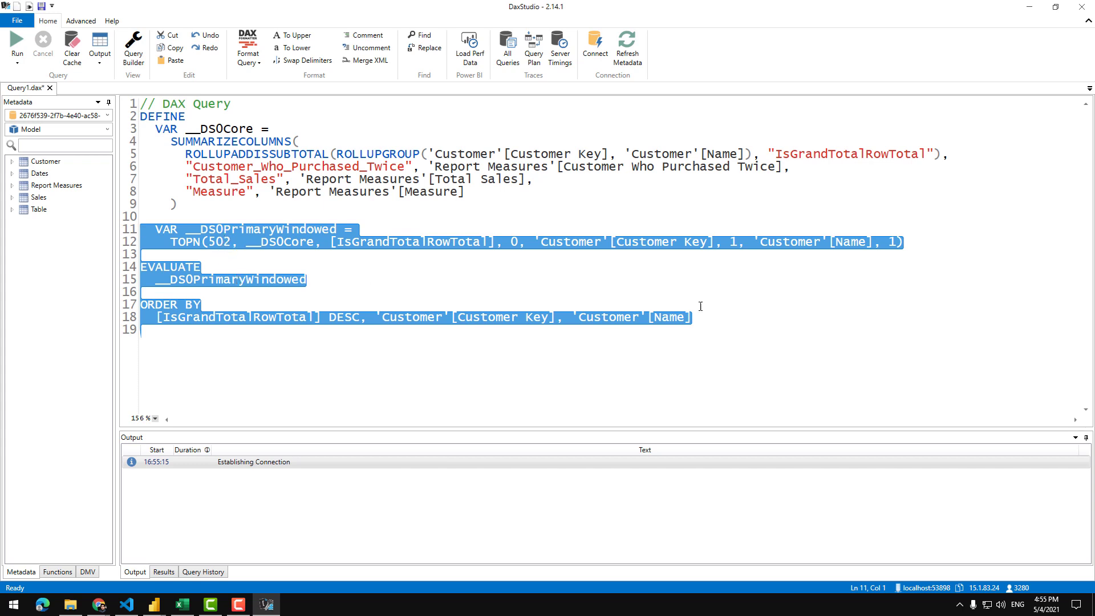
pyautogui.moveTo(692, 317); pyautogui.dragTo(178, 204)
pyautogui.press('Delete')
pyautogui.moveTo(302, 132); pyautogui.dragTo(128, 103)
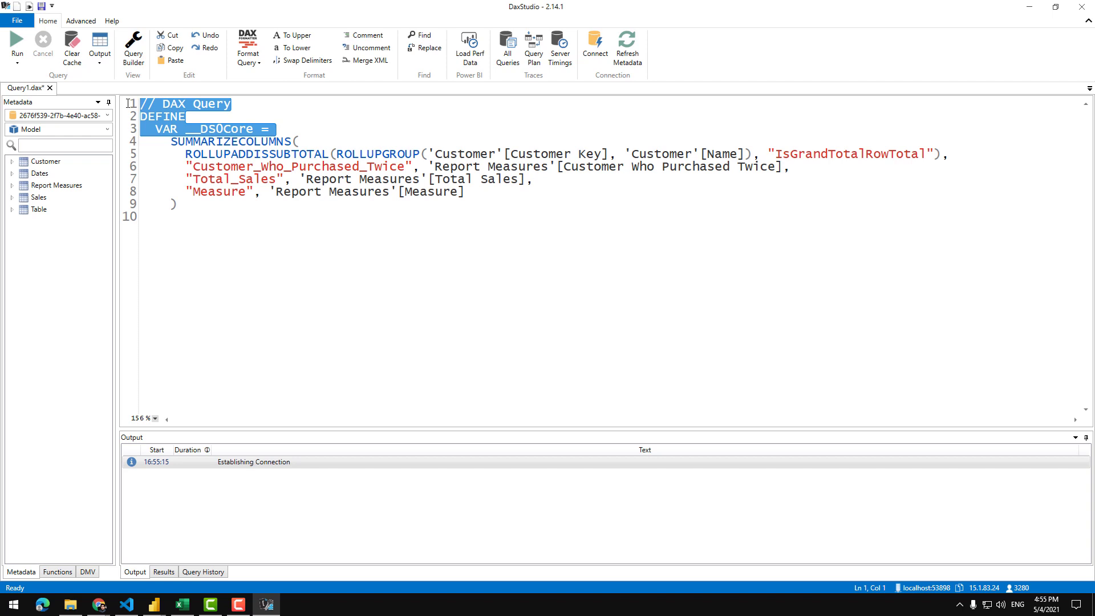
pyautogui.press('Delete')
pyautogui.write('EVALUATE')
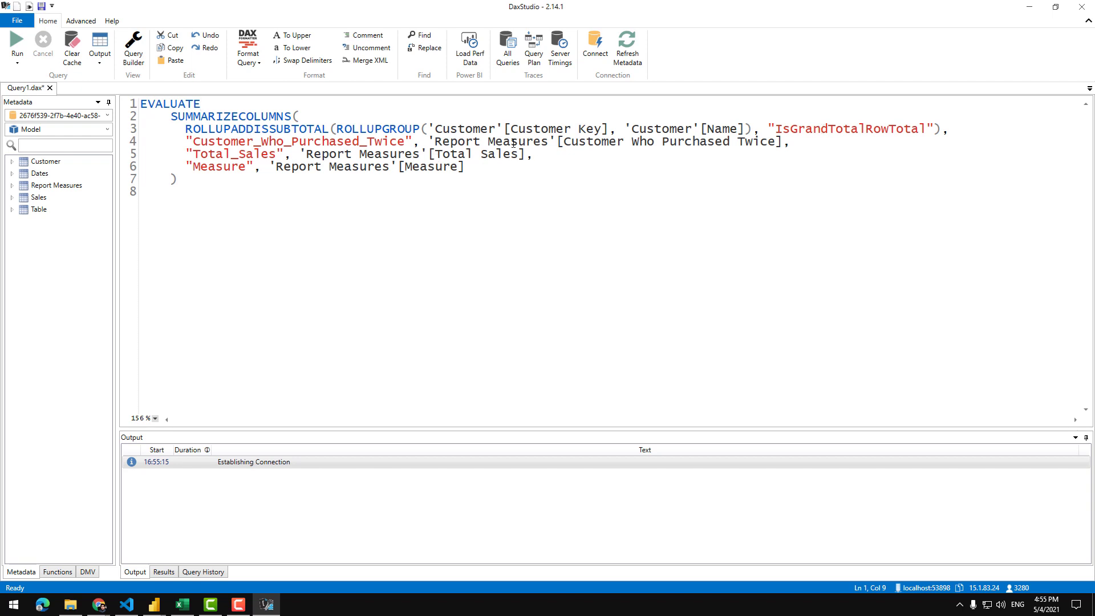
# - Remove the Customer_Who_Purchased_Twice and Total_Sales columns from SUMMARIZECOLUMNS, keeping only Measure, and format the query
pyautogui.moveTo(534, 158); pyautogui.dragTo(117, 143)
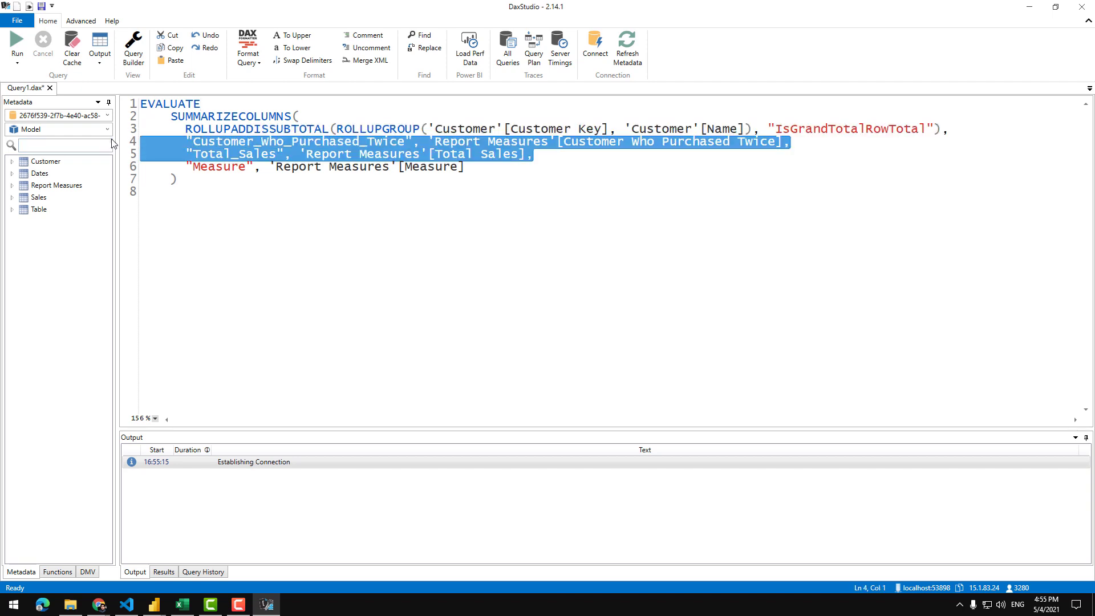
pyautogui.press('Delete')
pyautogui.press('BackSpace')
pyautogui.press('BackSpace')
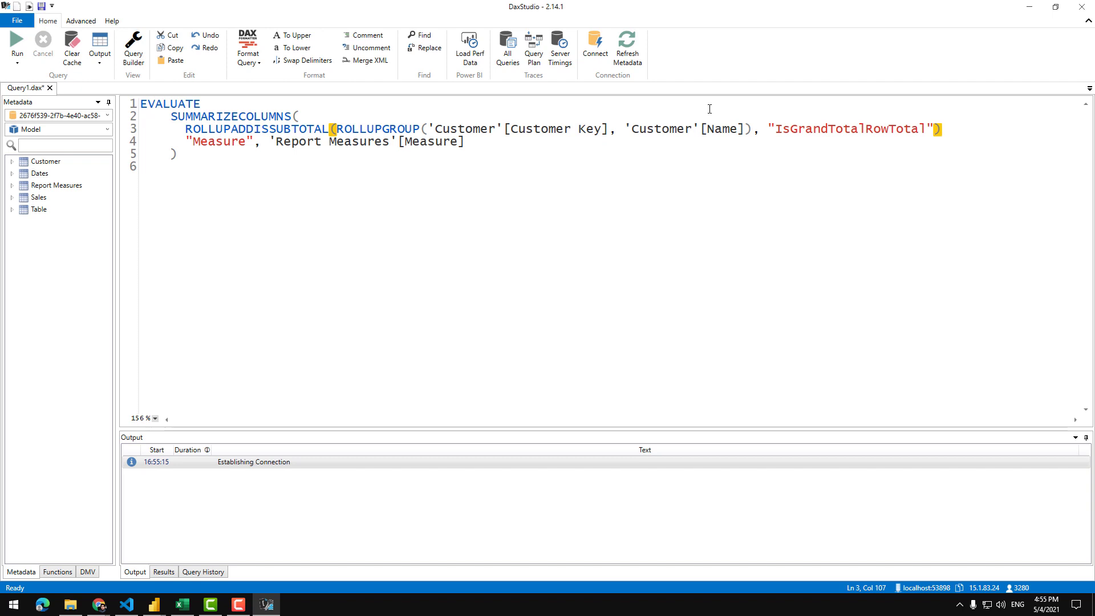
pyautogui.write(',')
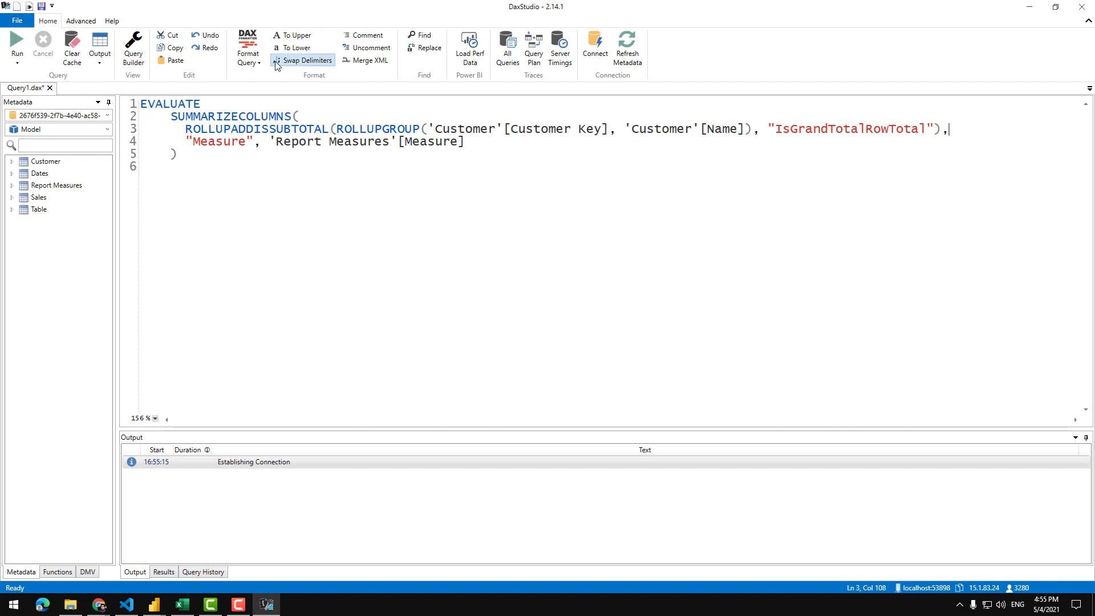
pyautogui.press('F6')
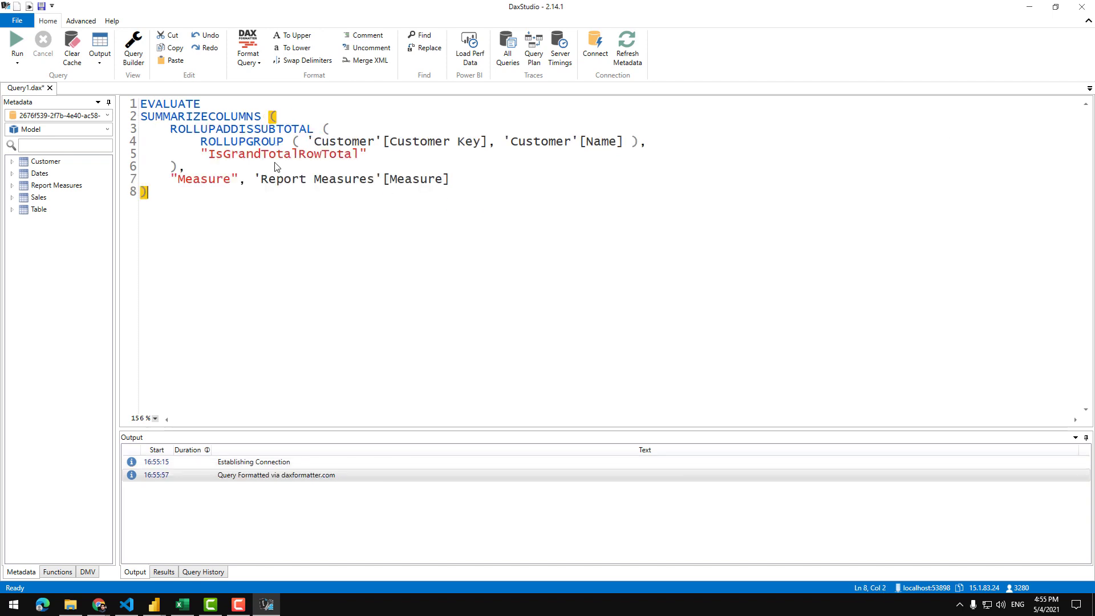
# - Run the query on a cleared cache with Server Timings enabled, and enlarge the timings display
pyautogui.click(560, 54)
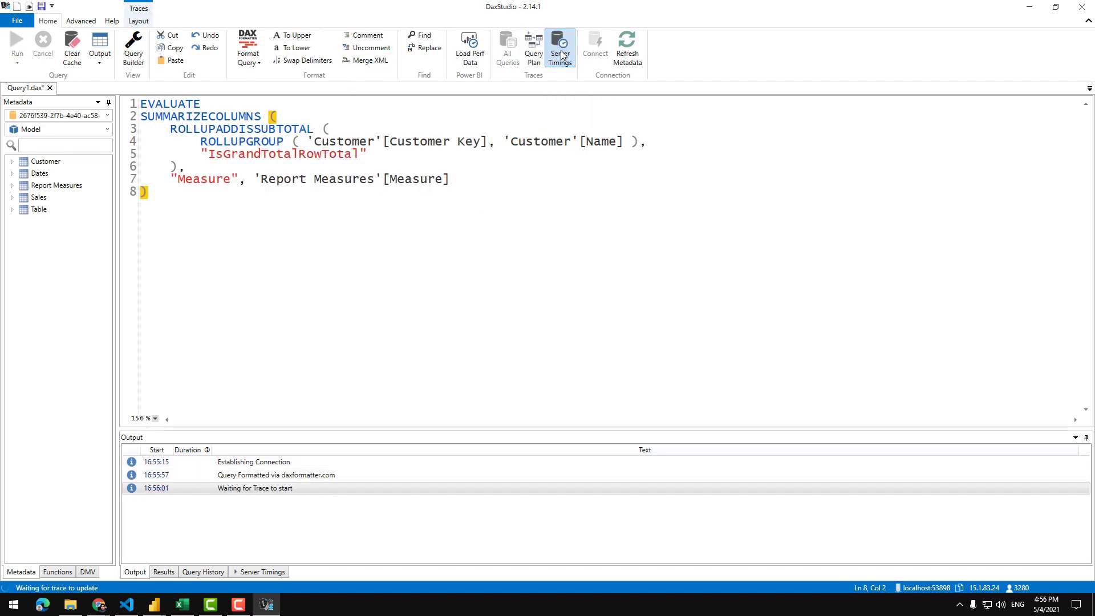
pyautogui.click(248, 572)
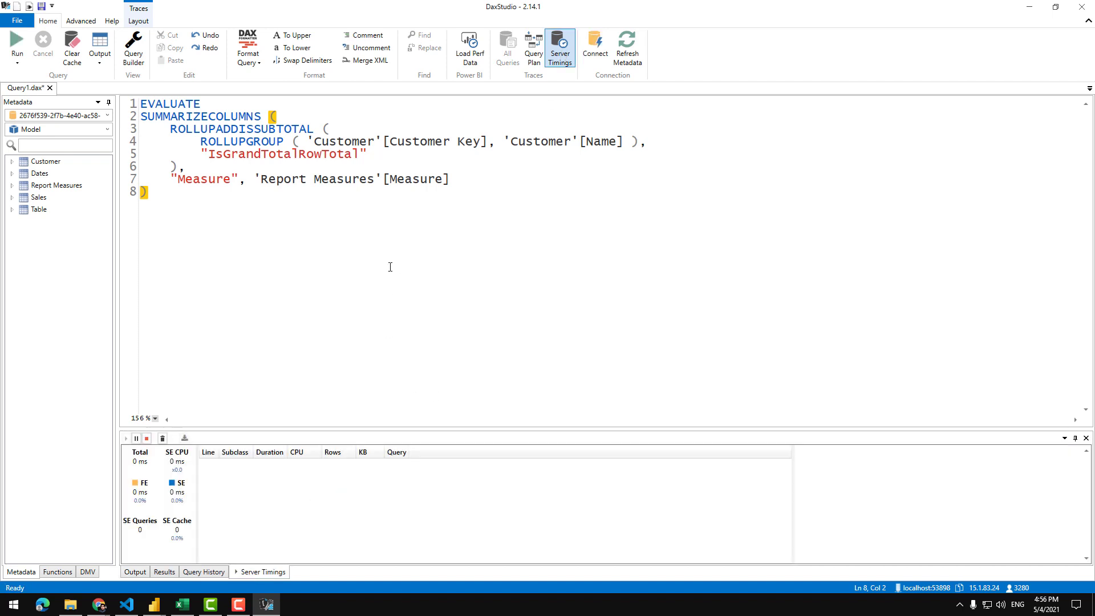
pyautogui.click(21, 63)
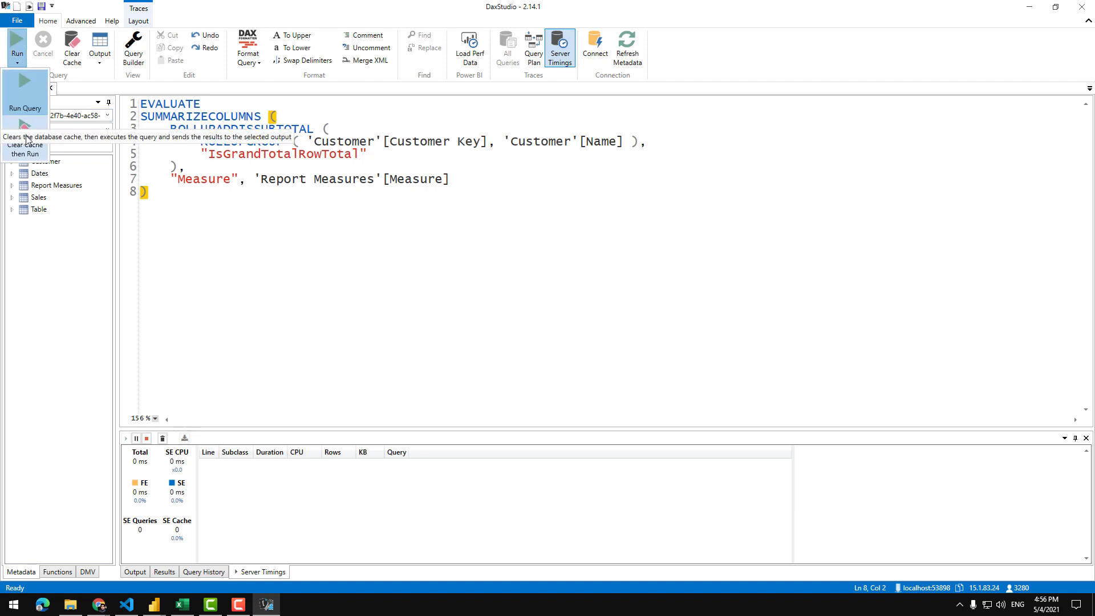
pyautogui.click(25, 139)
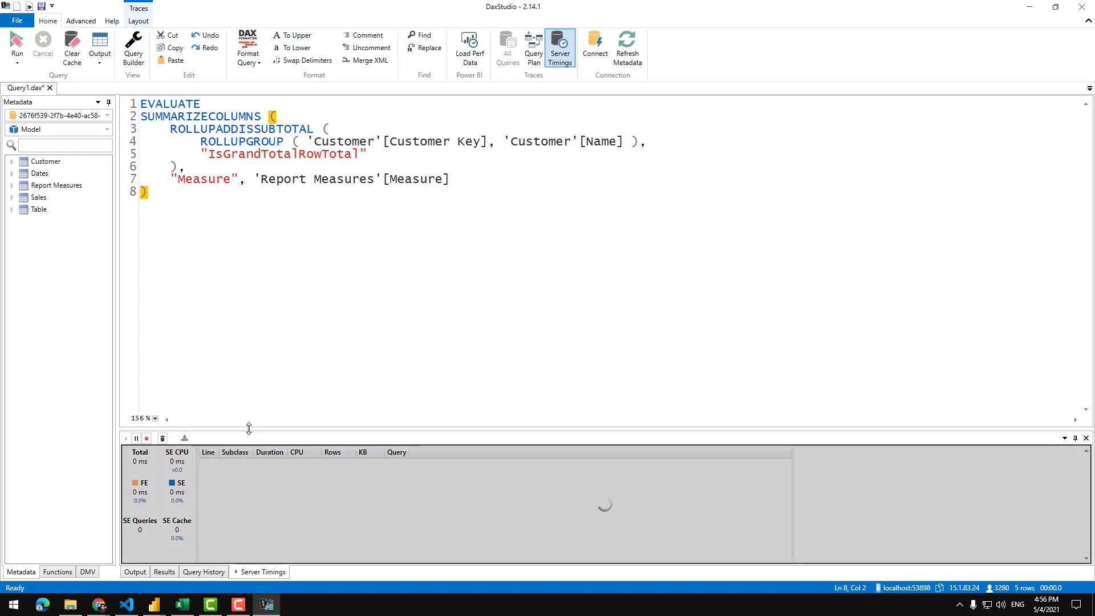
pyautogui.moveTo(254, 426); pyautogui.dragTo(255, 316)
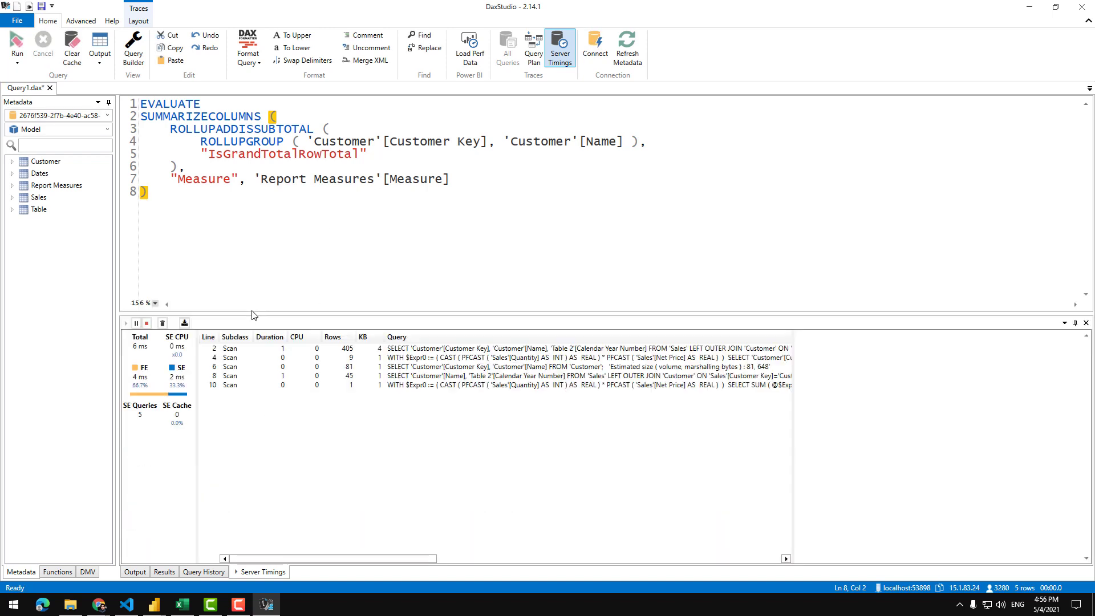
pyautogui.click(109, 101)
pyautogui.scroll(3, 185, 369)
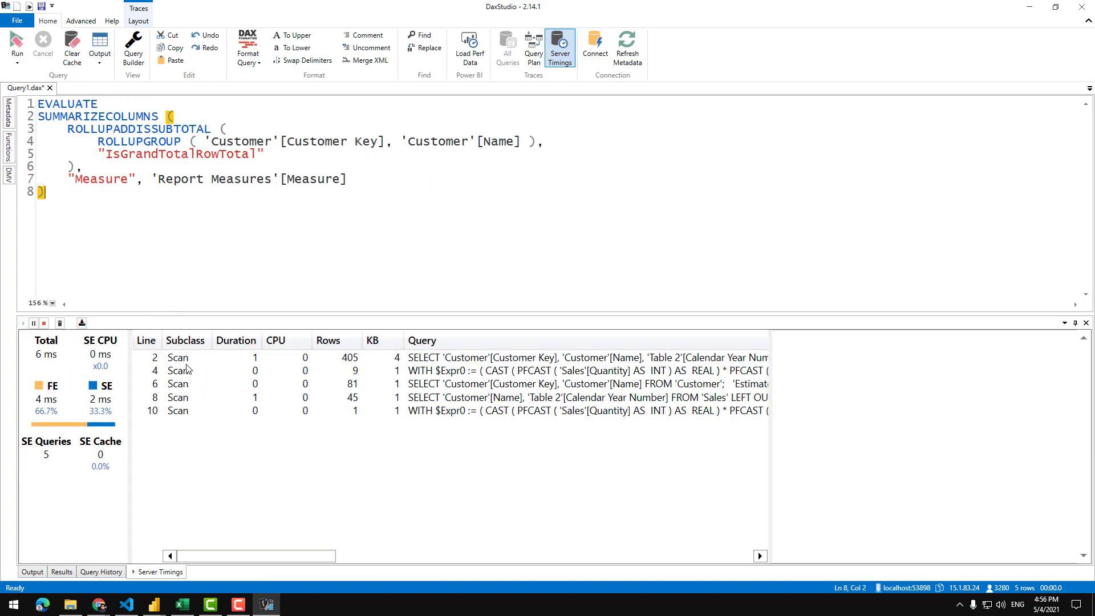
# - Examine the line 2 scan's full query, focusing on its selected columns and the joins from Sales
pyautogui.click(371, 370)
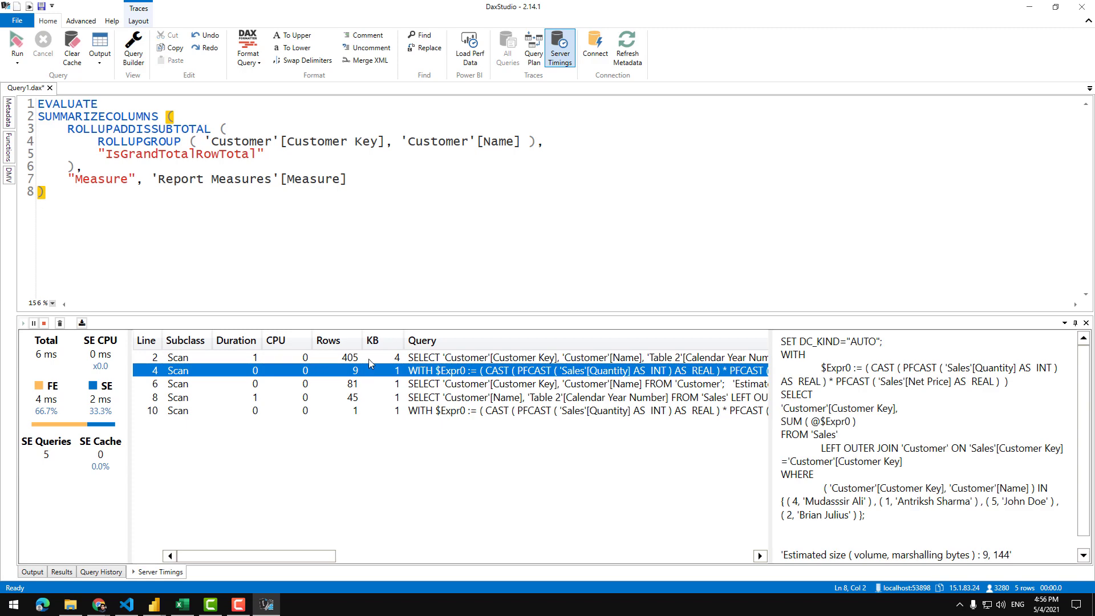
pyautogui.click(369, 358)
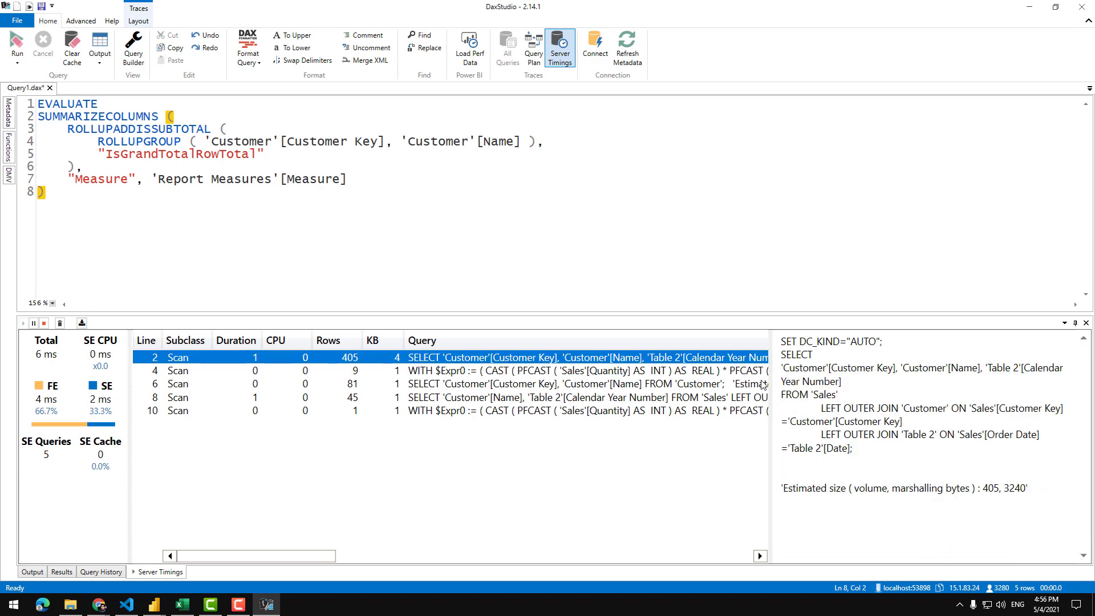
pyautogui.moveTo(771, 383); pyautogui.dragTo(494, 375)
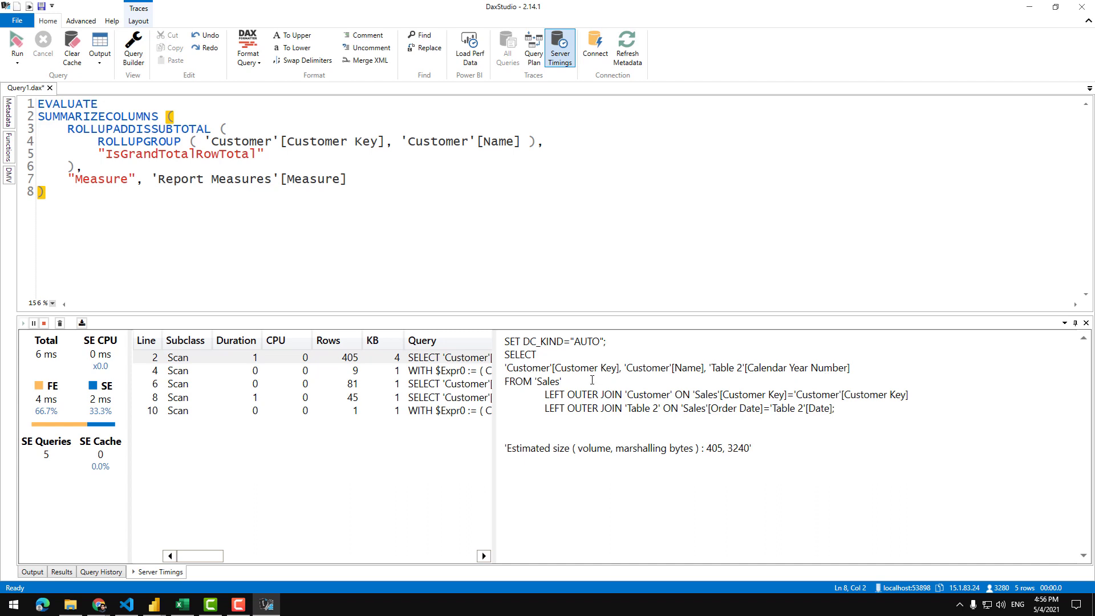
pyautogui.doubleClick(563, 382)
pyautogui.click(547, 394)
pyautogui.moveTo(854, 366); pyautogui.dragTo(513, 369)
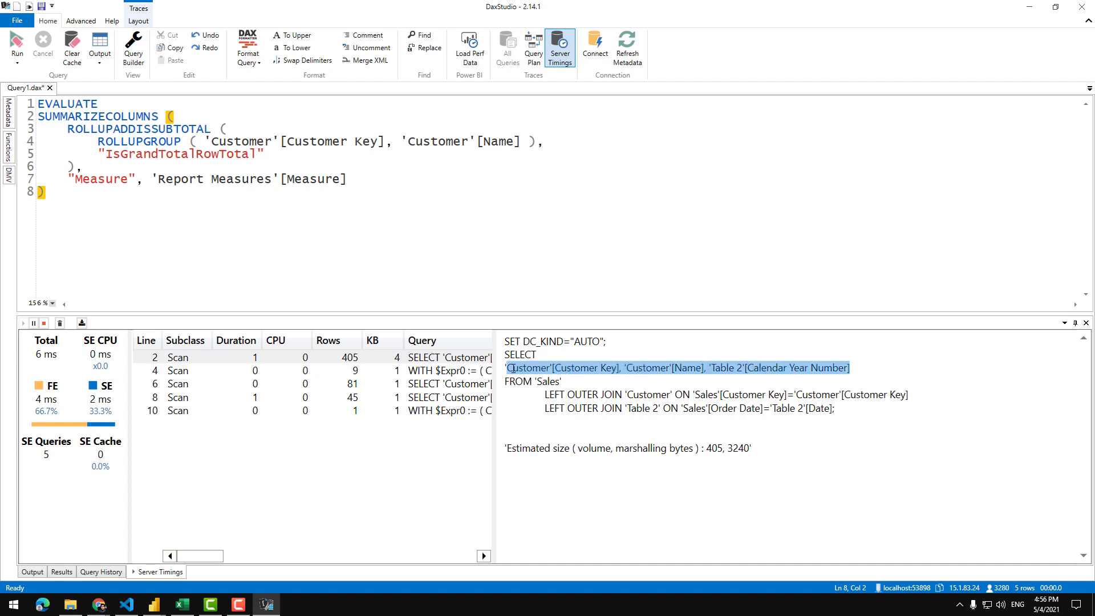
# - Examine the line 4 scan's query, focusing on the Customer Key column and the SUM ( @$Expr0 ) expression
pyautogui.click(407, 384)
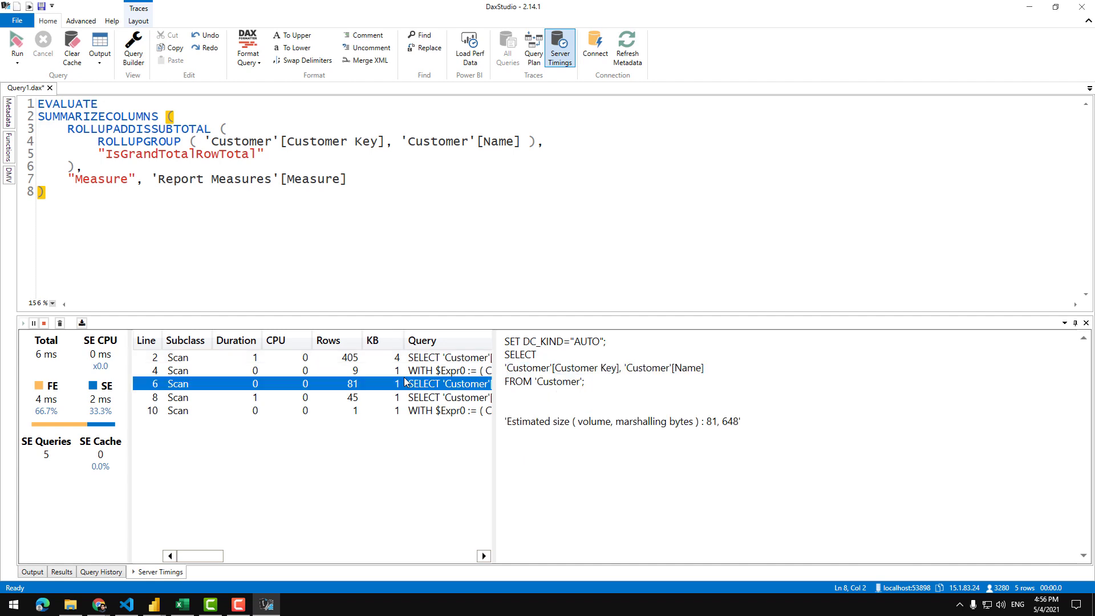
pyautogui.click(412, 371)
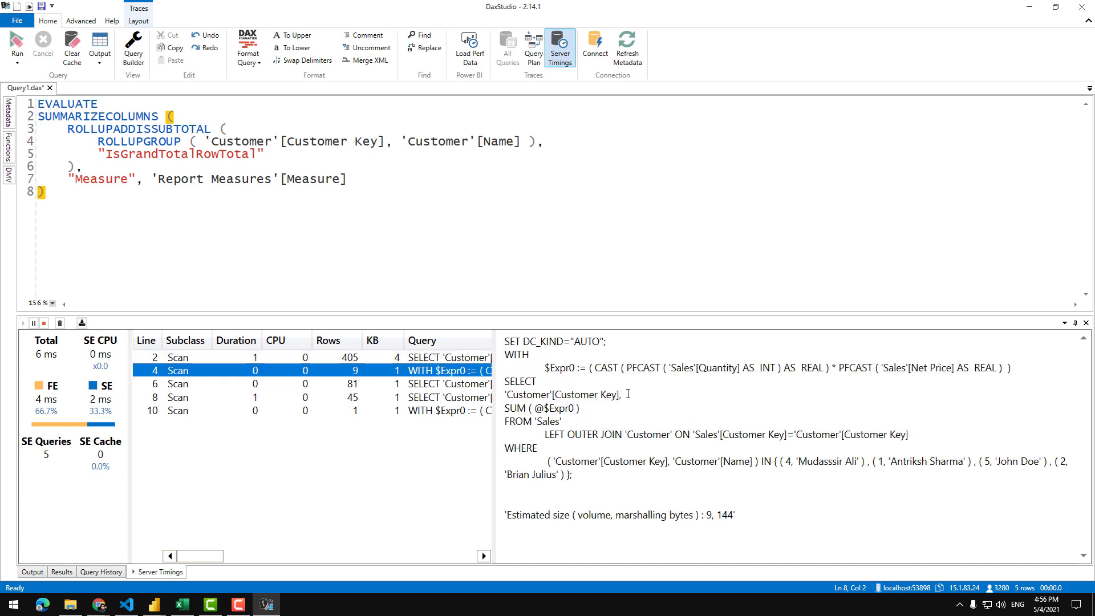
pyautogui.moveTo(628, 394); pyautogui.dragTo(505, 395)
pyautogui.moveTo(580, 409); pyautogui.dragTo(503, 407)
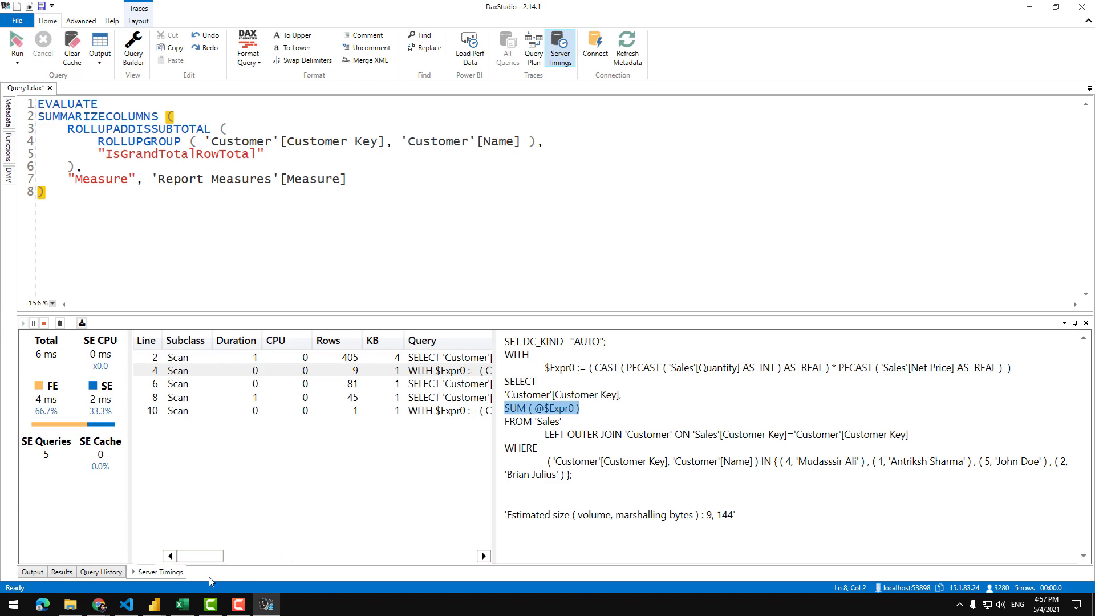
# - Switch to Power BI Desktop, review the Customer Who Purchased Twice measure's formula, and clear, stop and close the Performance analyzer
pyautogui.moveTo(154, 604)
pyautogui.click(306, 559)
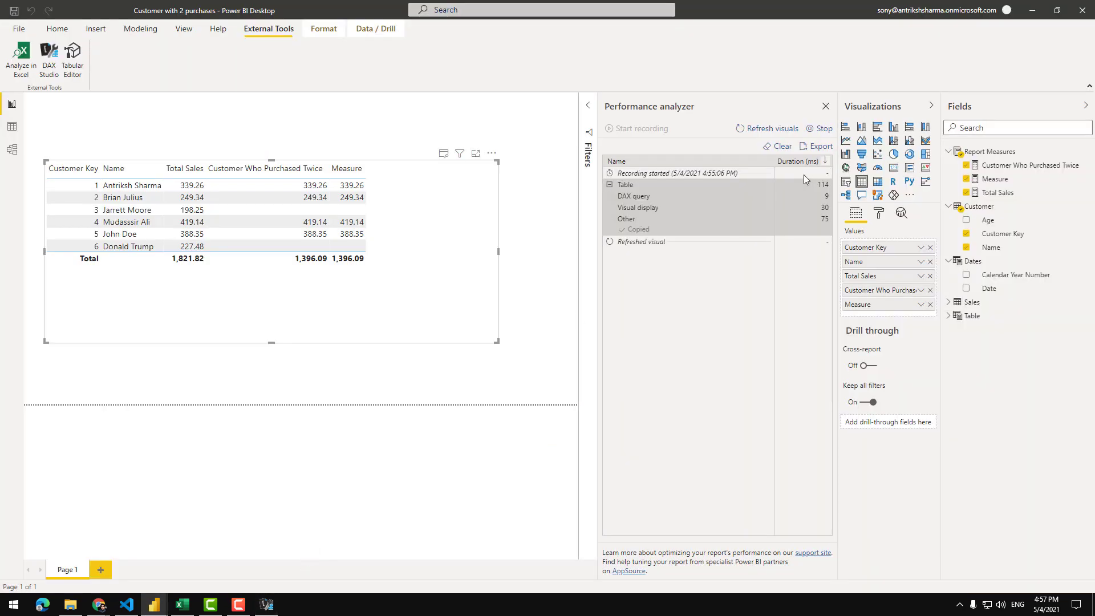
pyautogui.click(777, 147)
pyautogui.click(1018, 166)
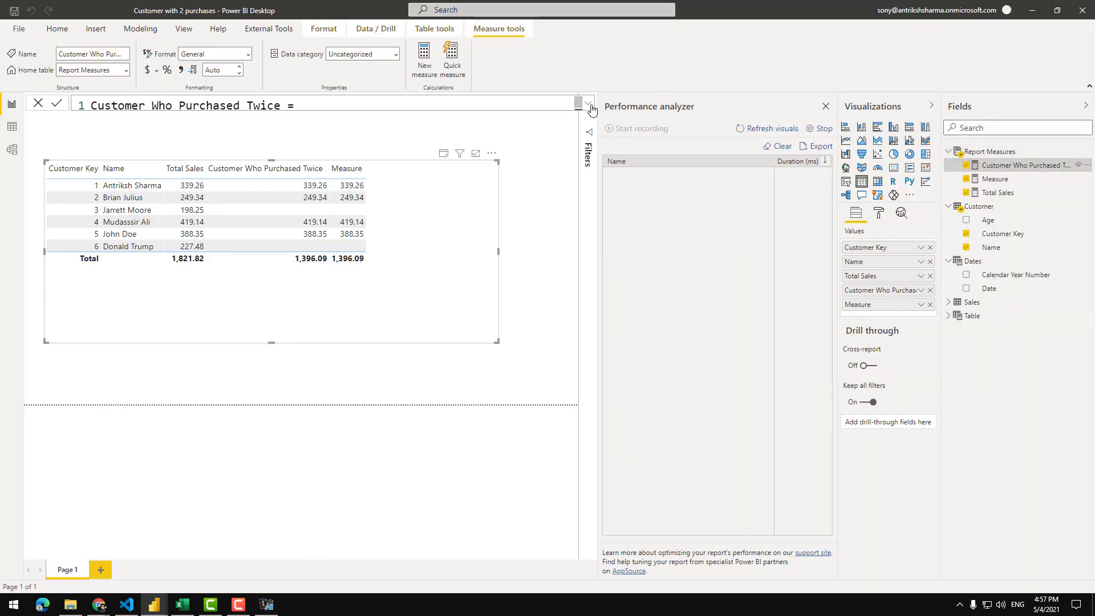
pyautogui.click(589, 104)
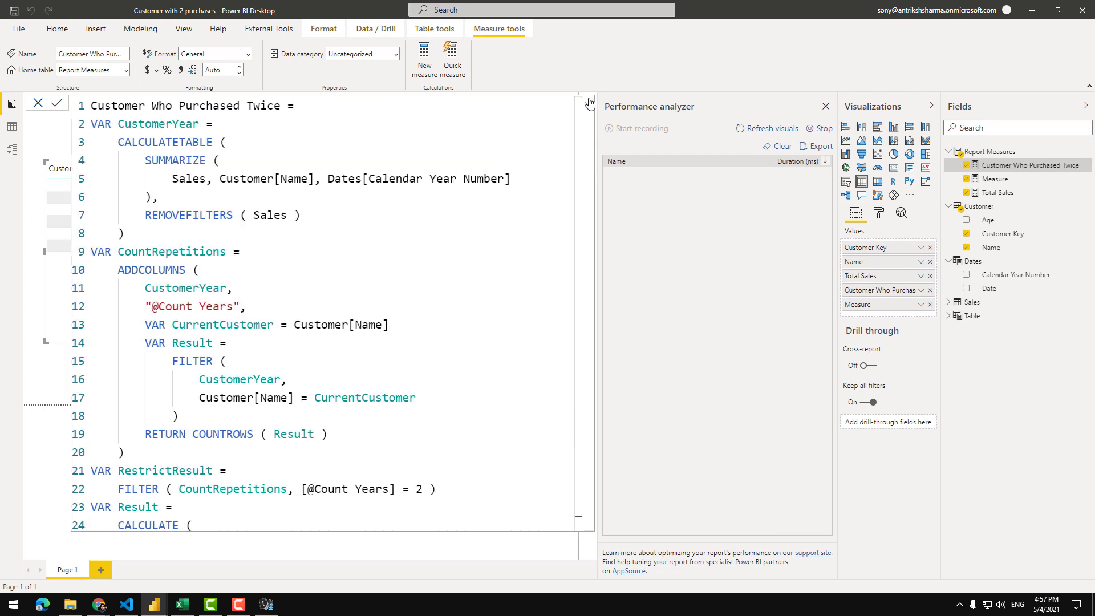
pyautogui.scroll(-2, 369, 325)
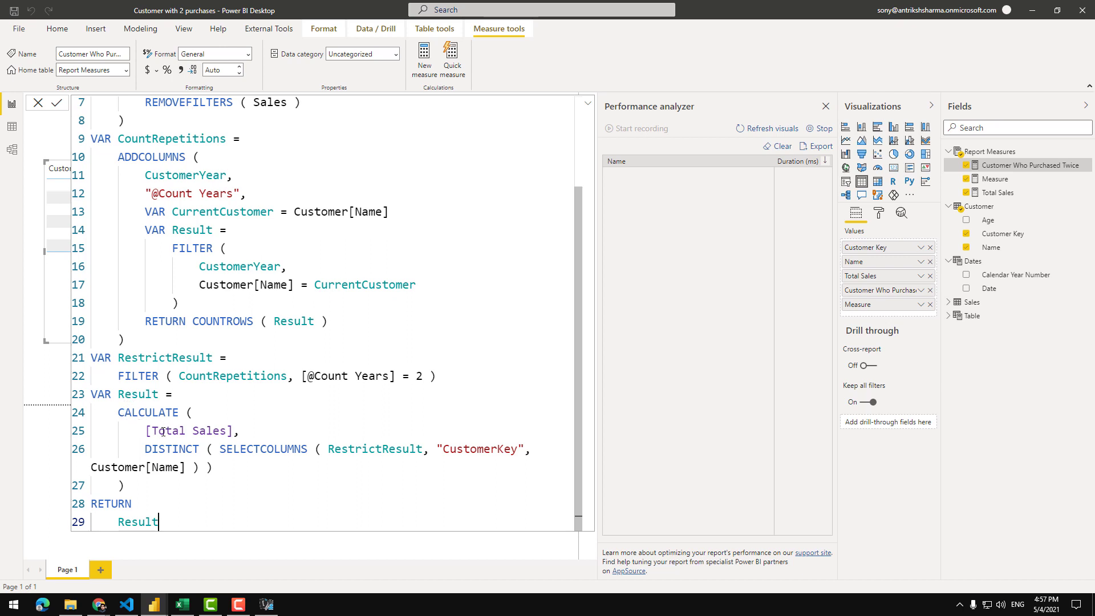
pyautogui.click(216, 467)
pyautogui.click(822, 128)
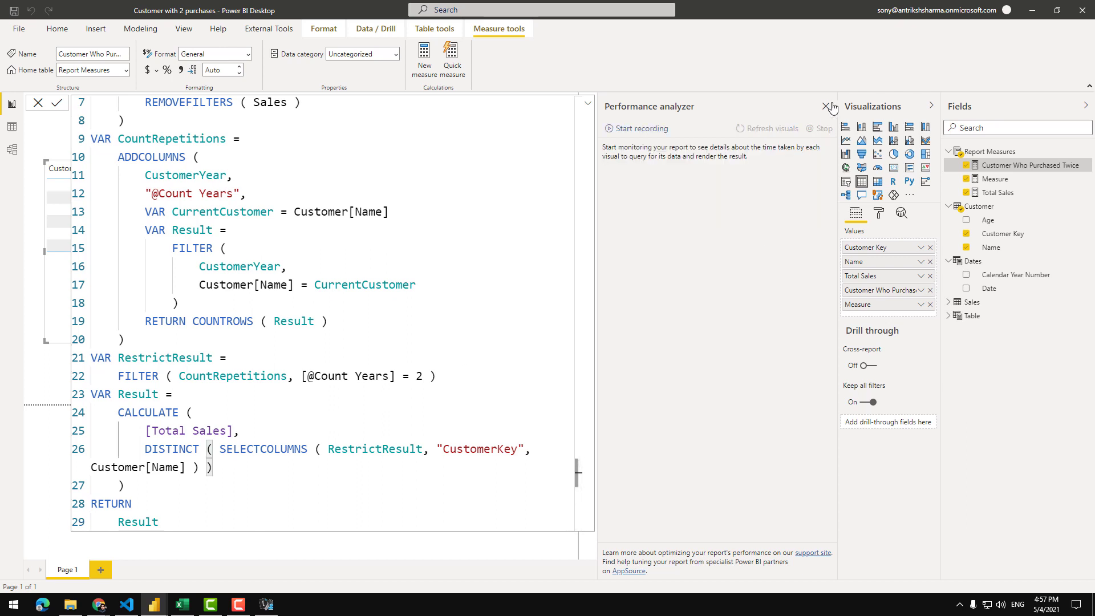
pyautogui.click(826, 107)
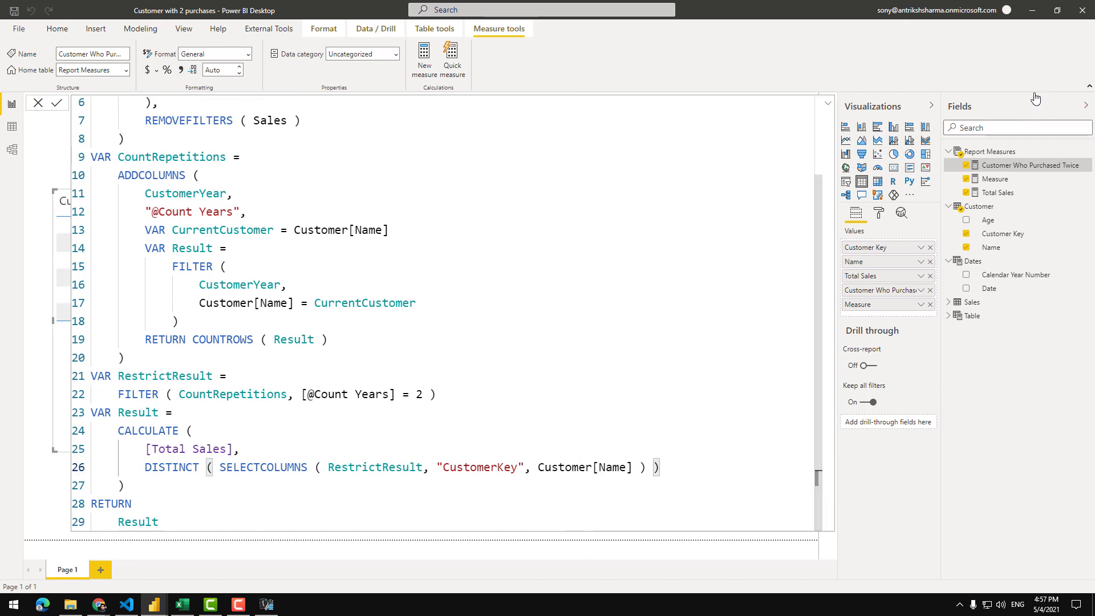
# - Switch back to DAX Studio and examine the line 4 scan's Customer Key column and its WHERE filter on customer key and name
pyautogui.hotkey('alt', 'Tab')
pyautogui.moveTo(623, 395); pyautogui.dragTo(505, 394)
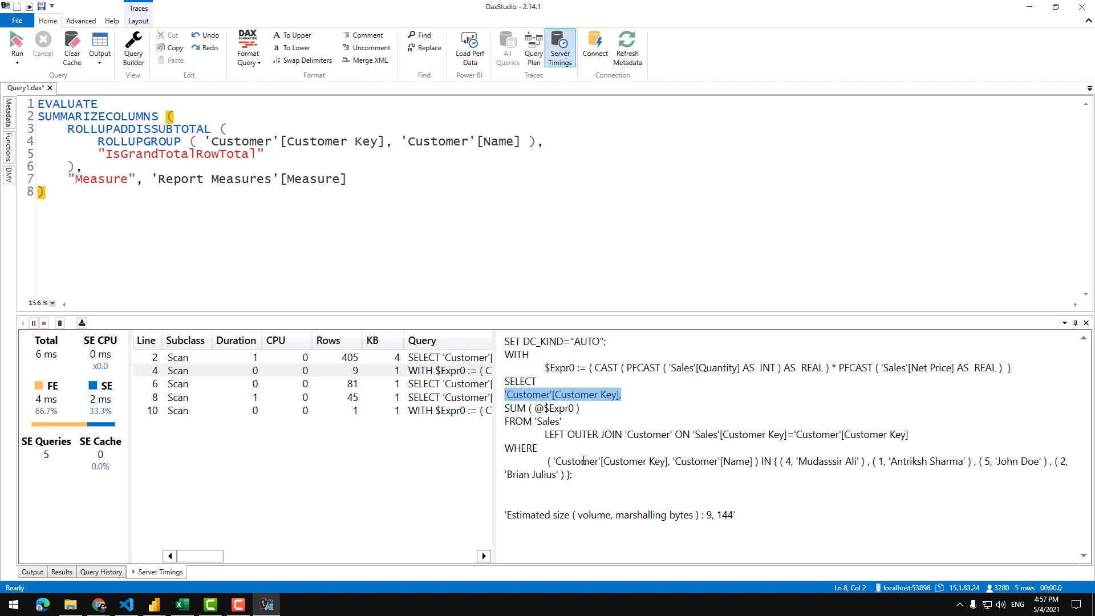
pyautogui.moveTo(555, 461); pyautogui.dragTo(670, 461)
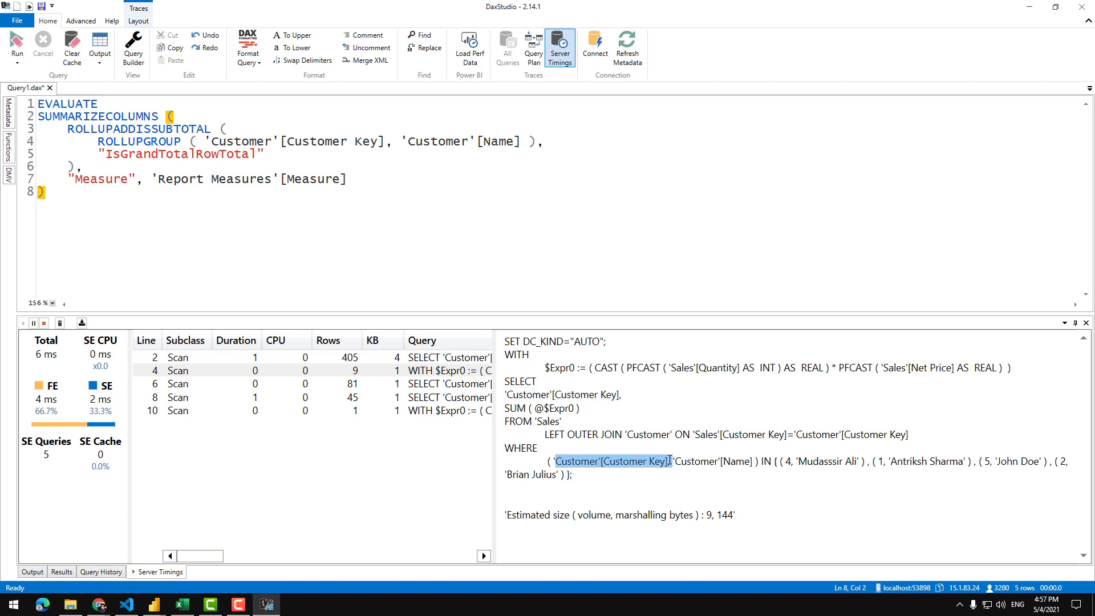
pyautogui.doubleClick(786, 461)
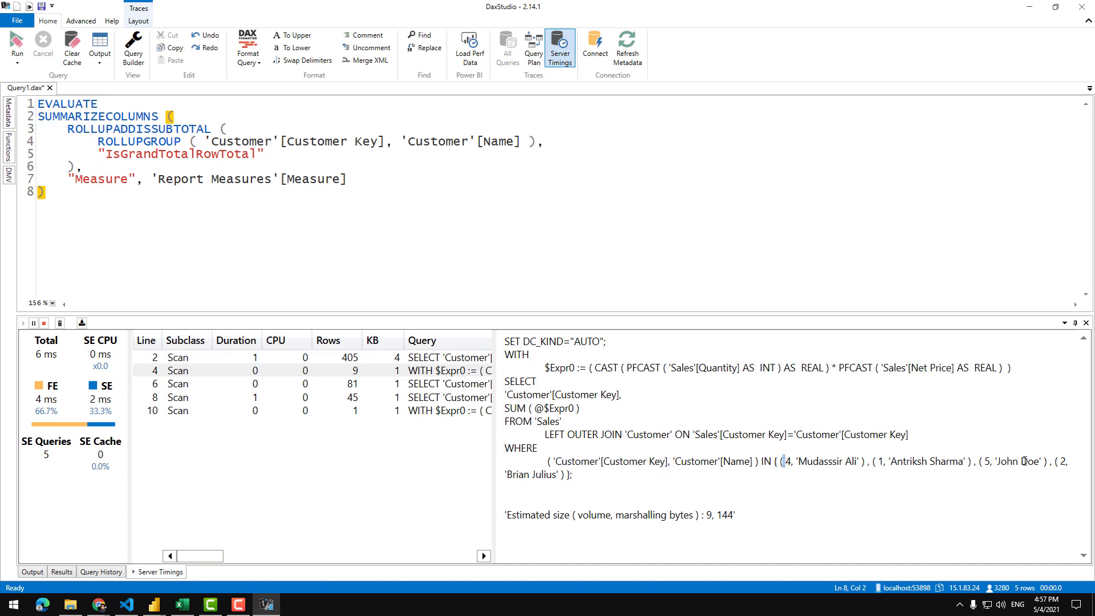
pyautogui.click(584, 474)
pyautogui.moveTo(584, 474); pyautogui.dragTo(544, 464)
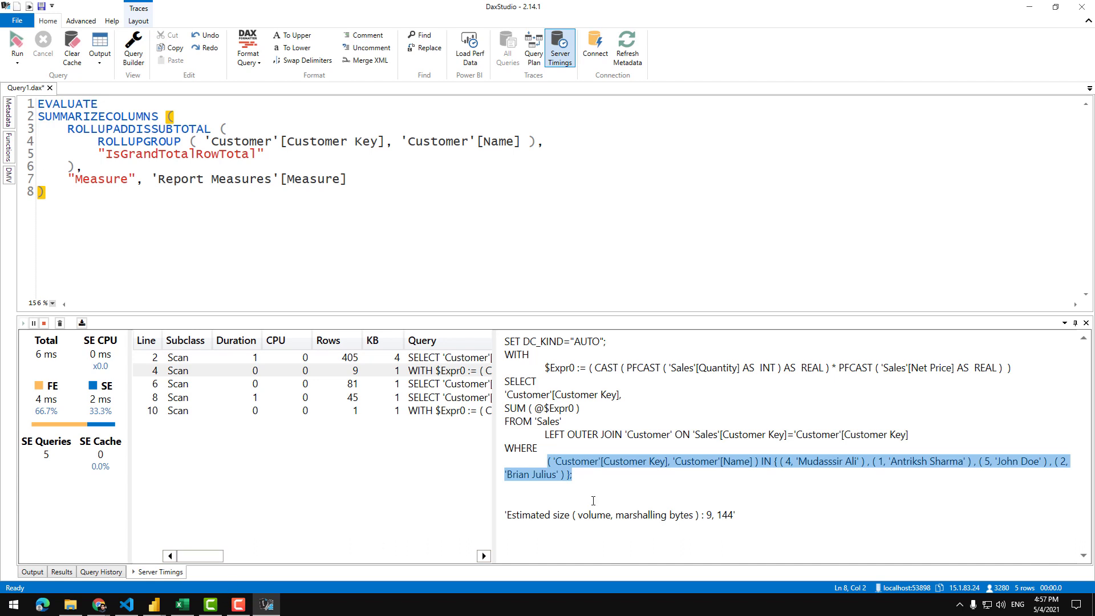
pyautogui.click(597, 474)
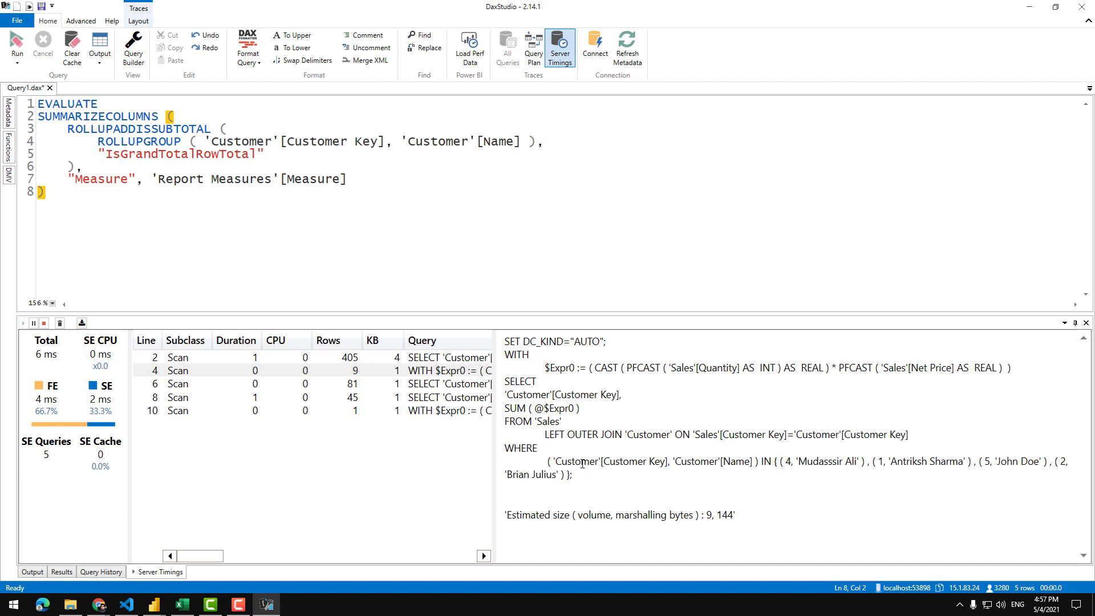
# - Examine the line 4 scan's full WHERE filter and the line 6 scan's Customer Key and Name columns
pyautogui.moveTo(546, 463)
pyautogui.mouseDown()
pyautogui.moveTo(584, 479)
pyautogui.moveTo(549, 465)
pyautogui.mouseUp()
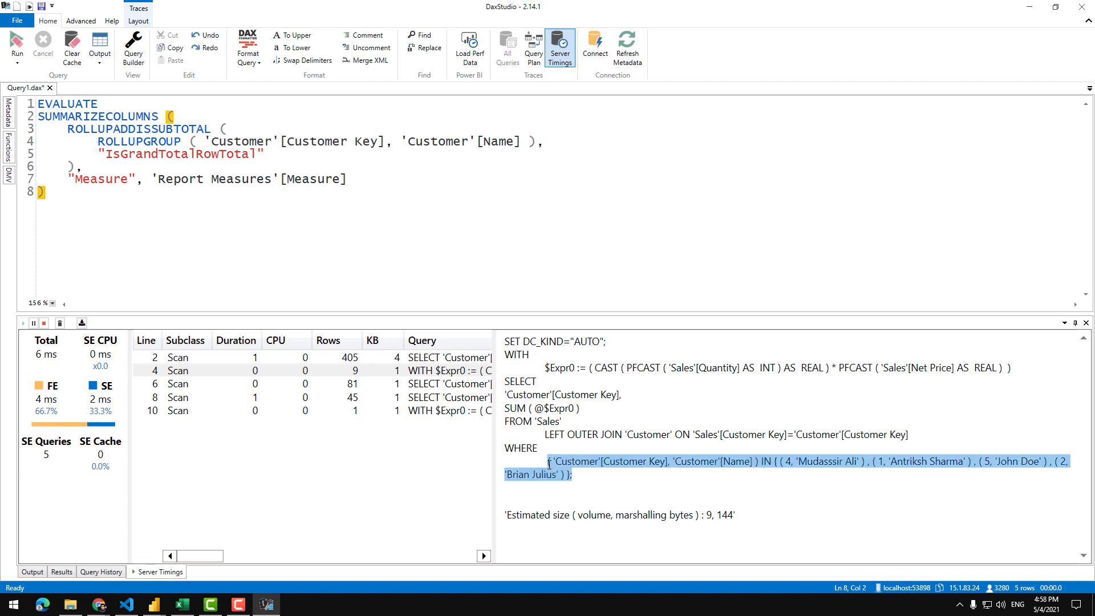
pyautogui.click(371, 386)
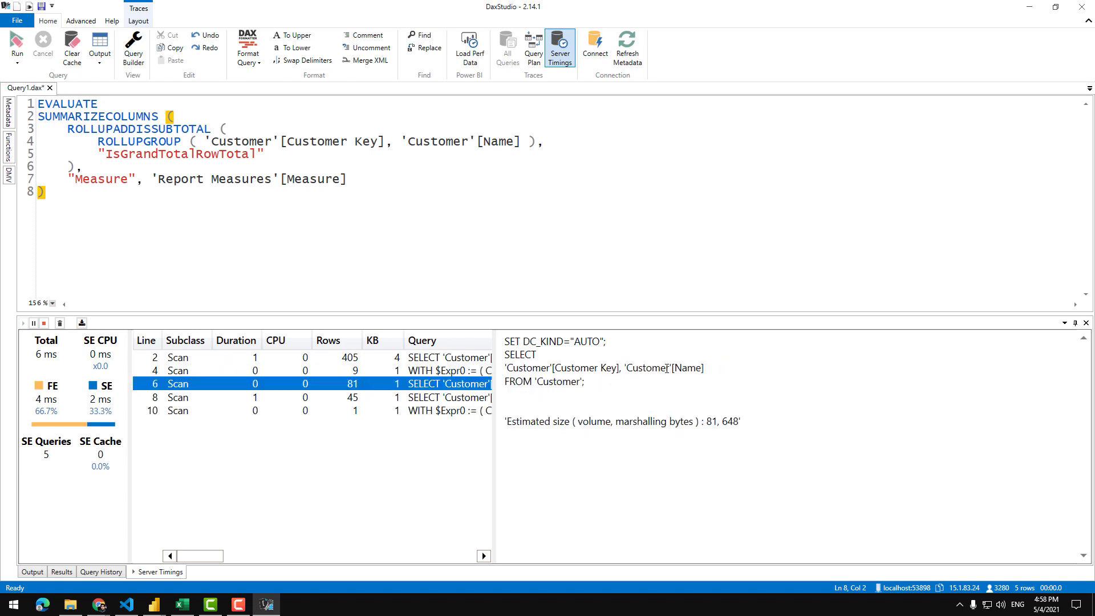
pyautogui.moveTo(708, 367); pyautogui.dragTo(630, 368)
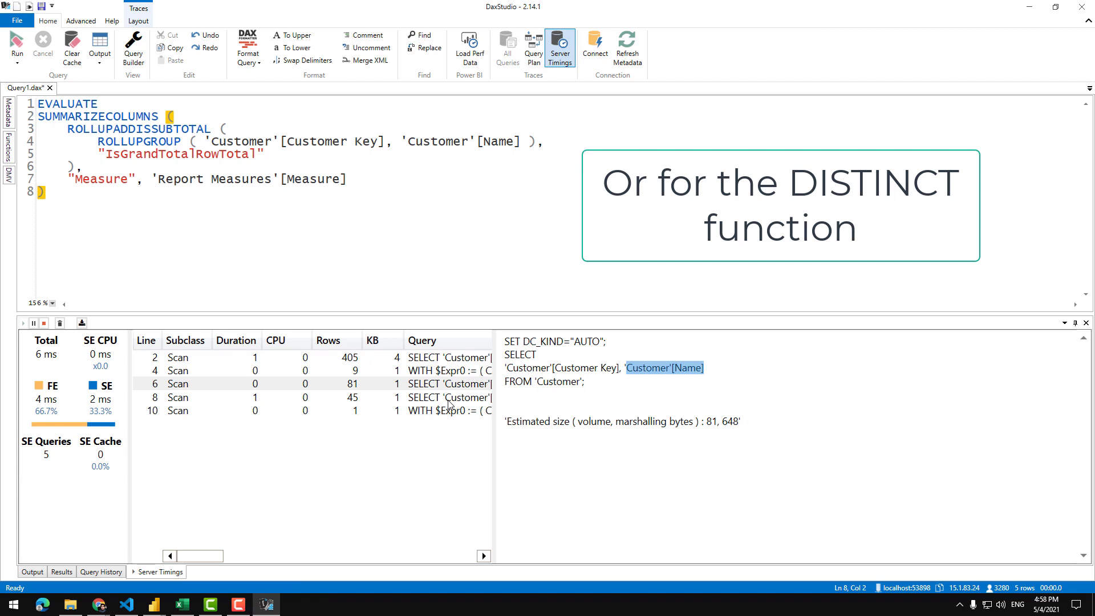
# - Examine the line 8 scan's query, focusing on its Calendar Year Number column from Table 2
pyautogui.click(449, 399)
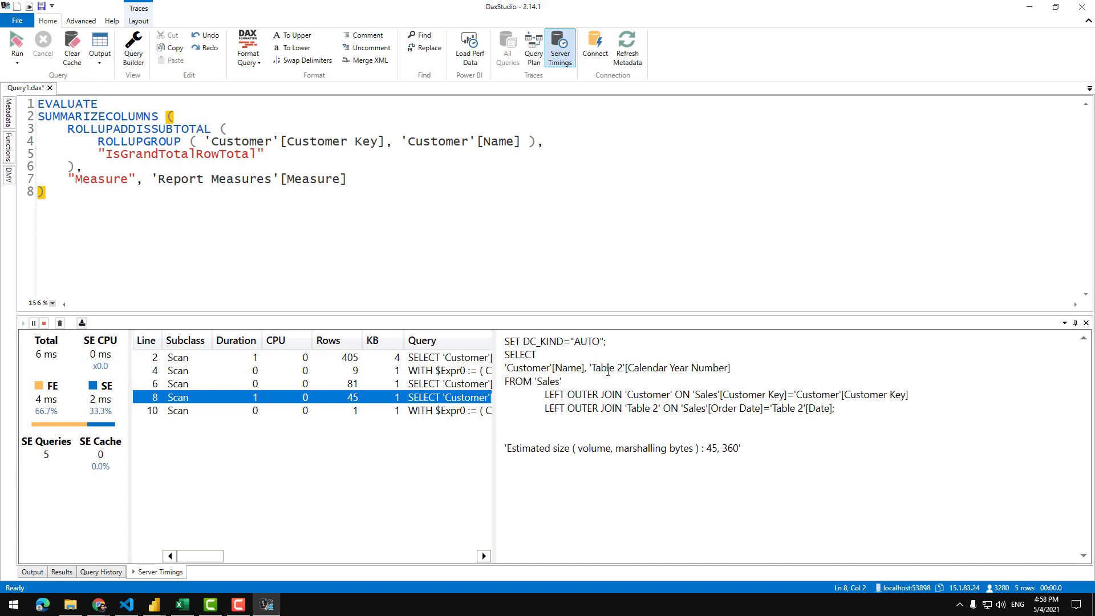
pyautogui.moveTo(730, 365); pyautogui.dragTo(692, 367)
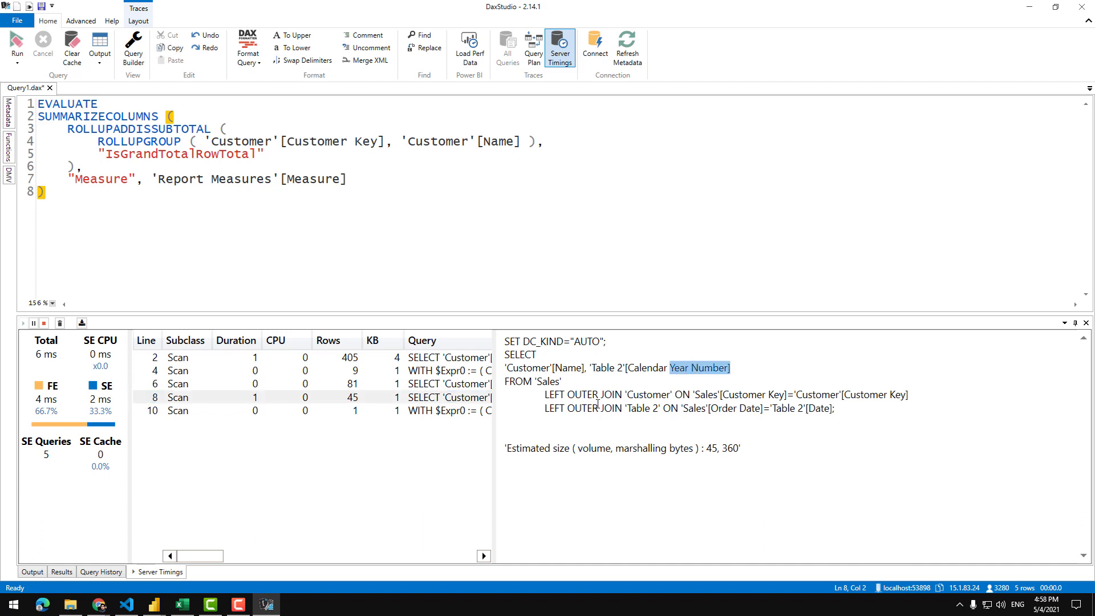
pyautogui.click(690, 367)
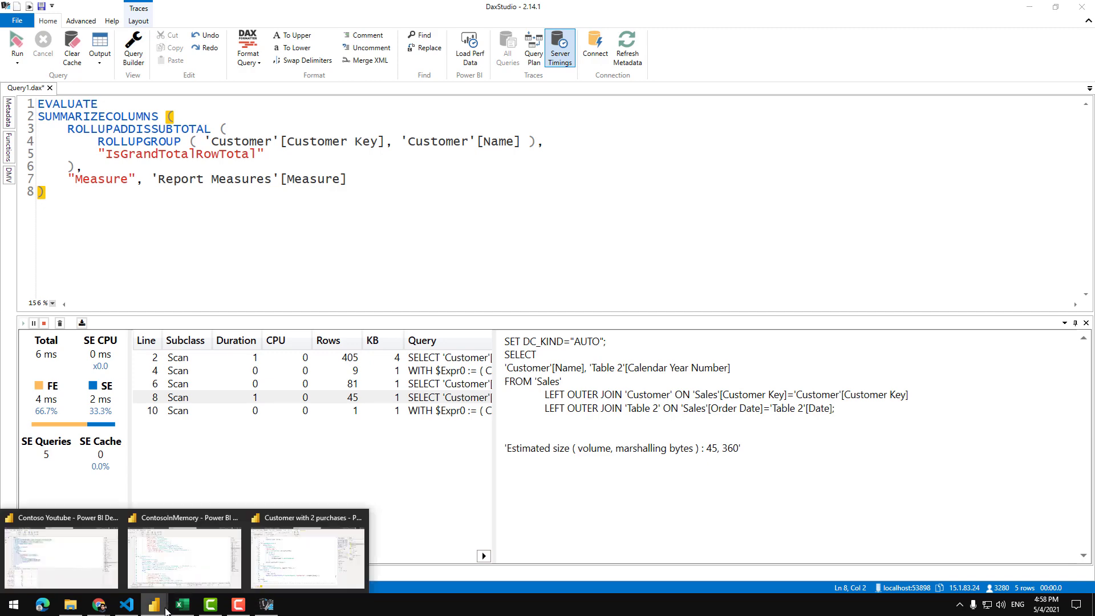
# - Switch to Power BI Desktop, review the SUMMARIZE expression in the CustomerYear variable, and return to DAX Studio
pyautogui.click(308, 545)
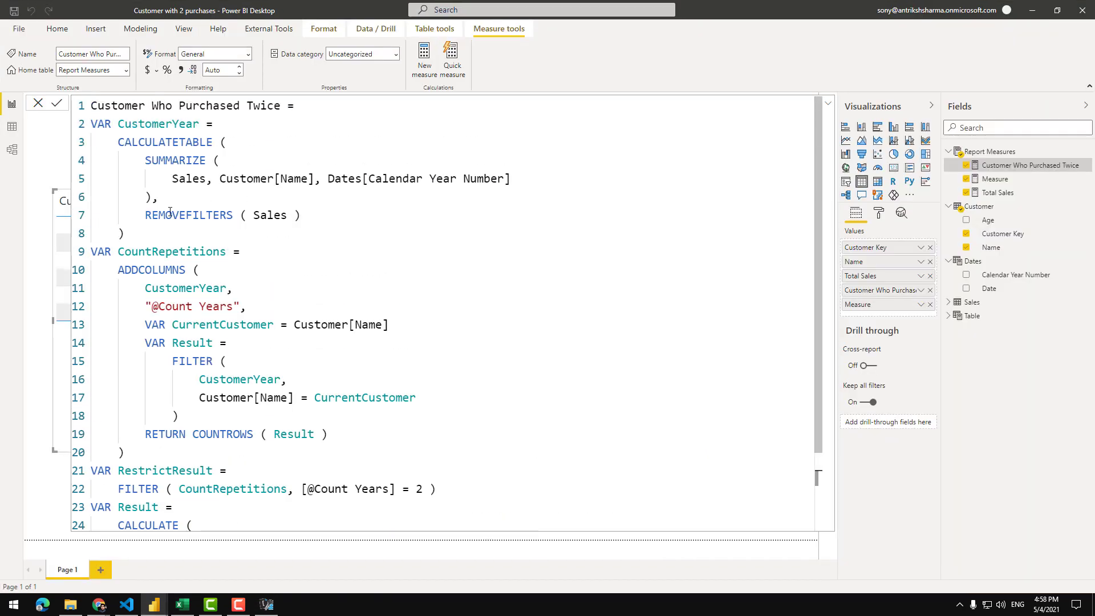
pyautogui.moveTo(170, 213); pyautogui.dragTo(152, 161)
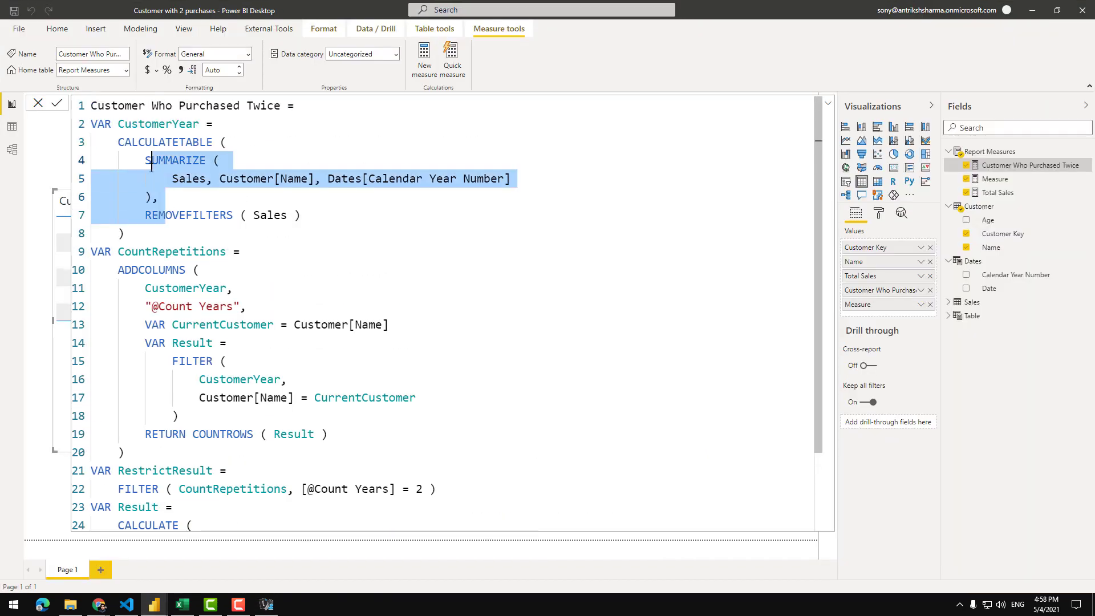
pyautogui.click(264, 197)
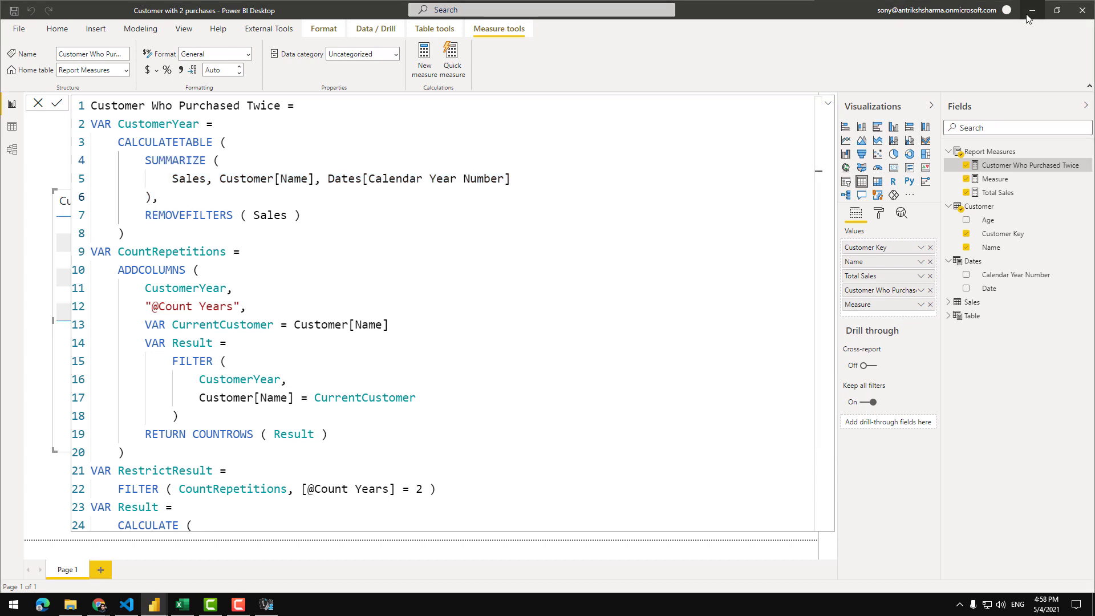
pyautogui.hotkey('alt', 'Tab')
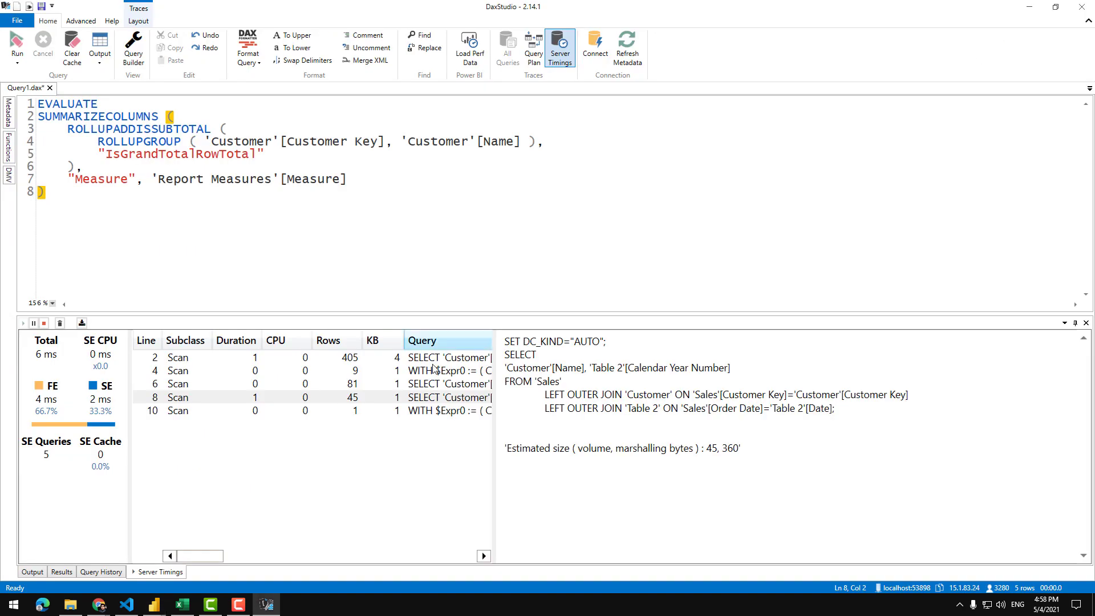
# - Examine the line 10 scan's query, focusing on SUM ( @$Expr0 ), the Sales source and the Customer Name filter
pyautogui.click(405, 412)
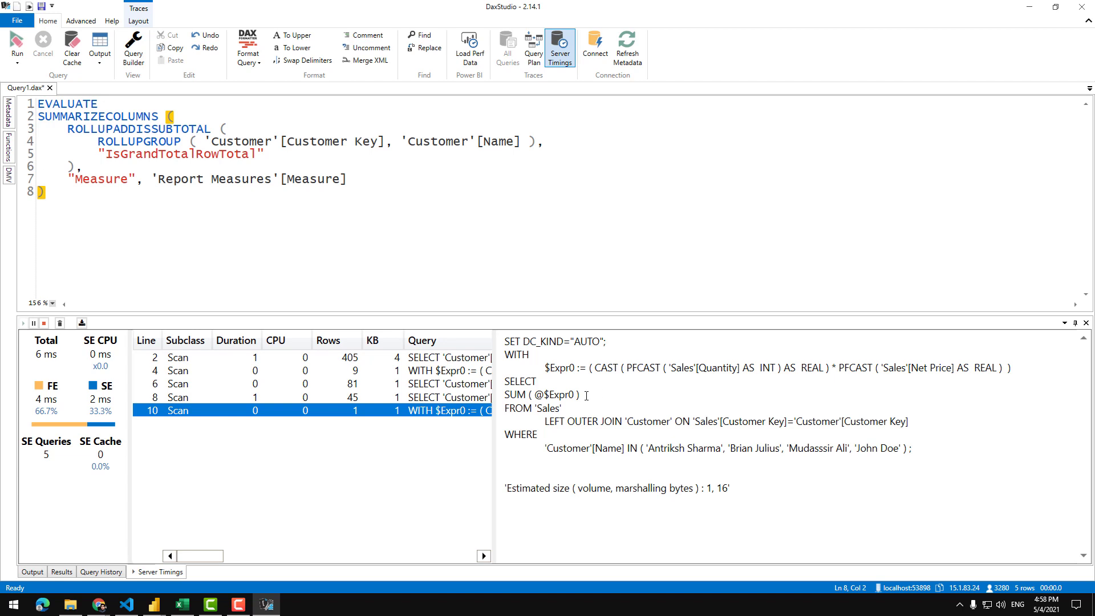
pyautogui.moveTo(586, 395); pyautogui.dragTo(503, 408)
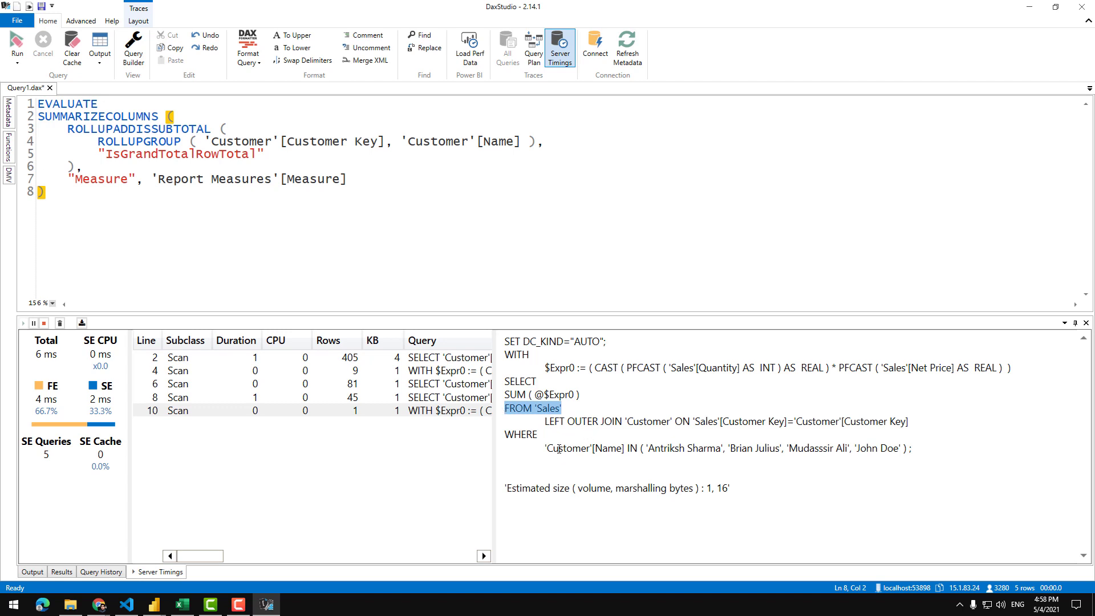
pyautogui.moveTo(546, 450); pyautogui.dragTo(645, 451)
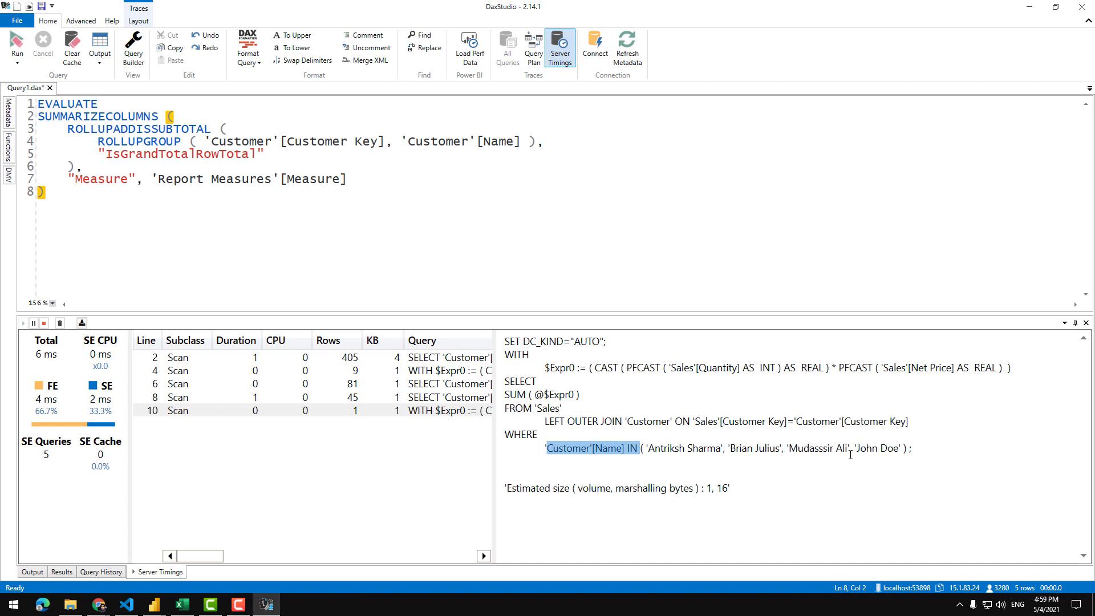
pyautogui.click(794, 458)
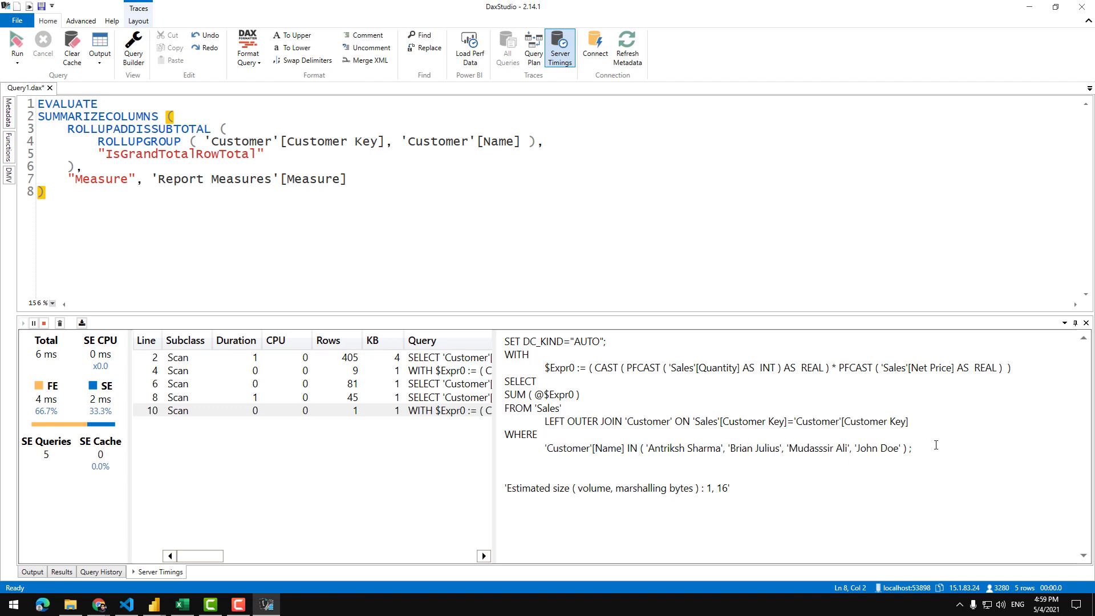
pyautogui.moveTo(586, 399); pyautogui.dragTo(506, 399)
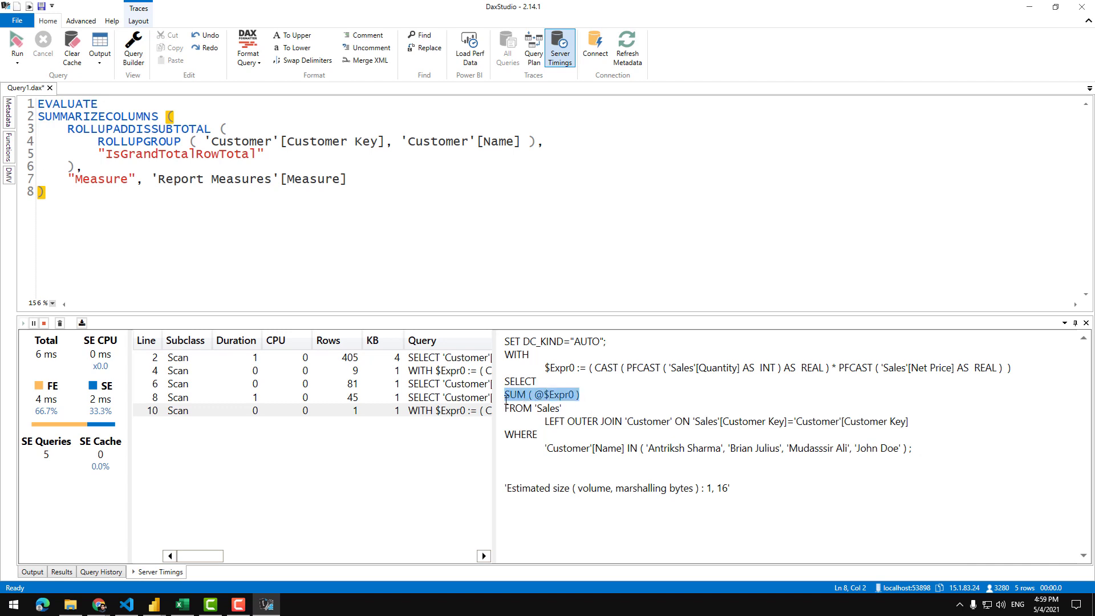
pyautogui.moveTo(577, 399); pyautogui.dragTo(507, 397)
# - Switch to Power BI Desktop, collapse the formula to view the report table, and return to the line 10 scan in DAX Studio
pyautogui.moveTo(157, 603)
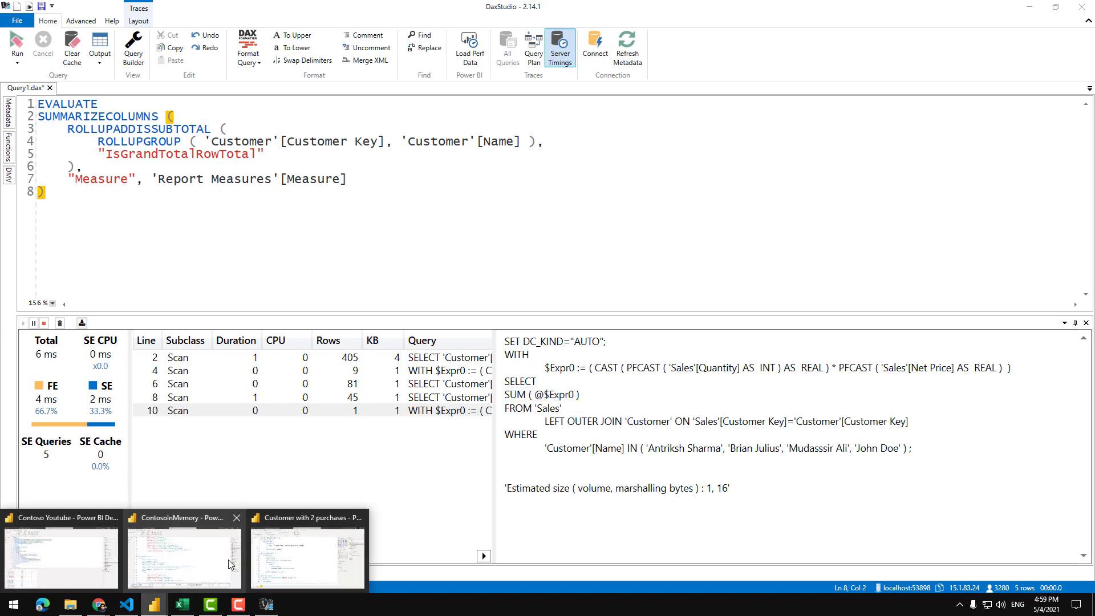
pyautogui.click(273, 552)
pyautogui.click(829, 103)
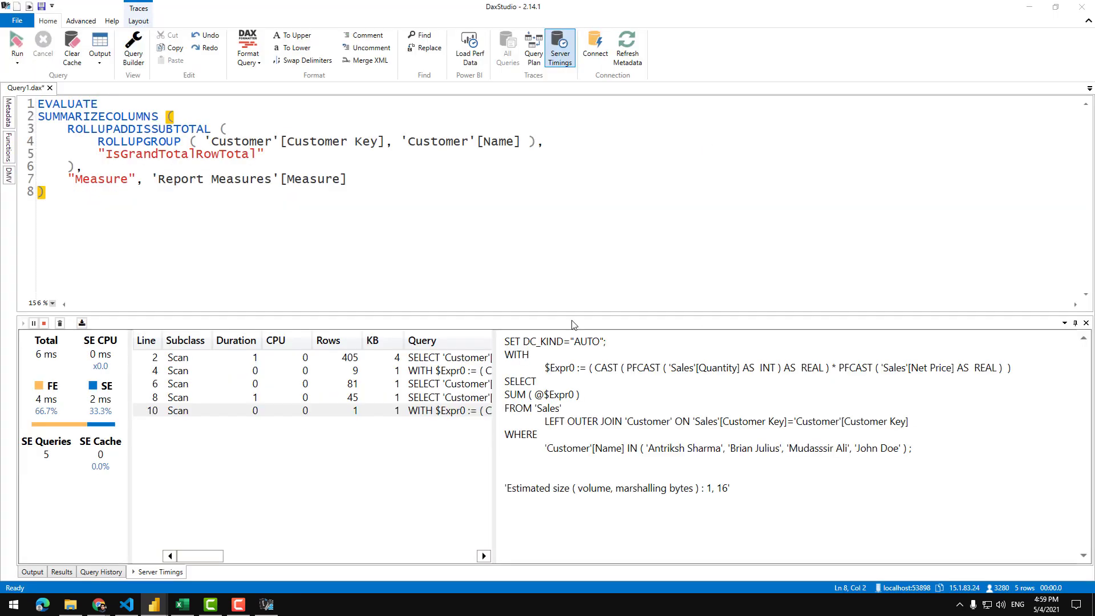
pyautogui.hotkey('alt', 'Tab')
pyautogui.click(357, 412)
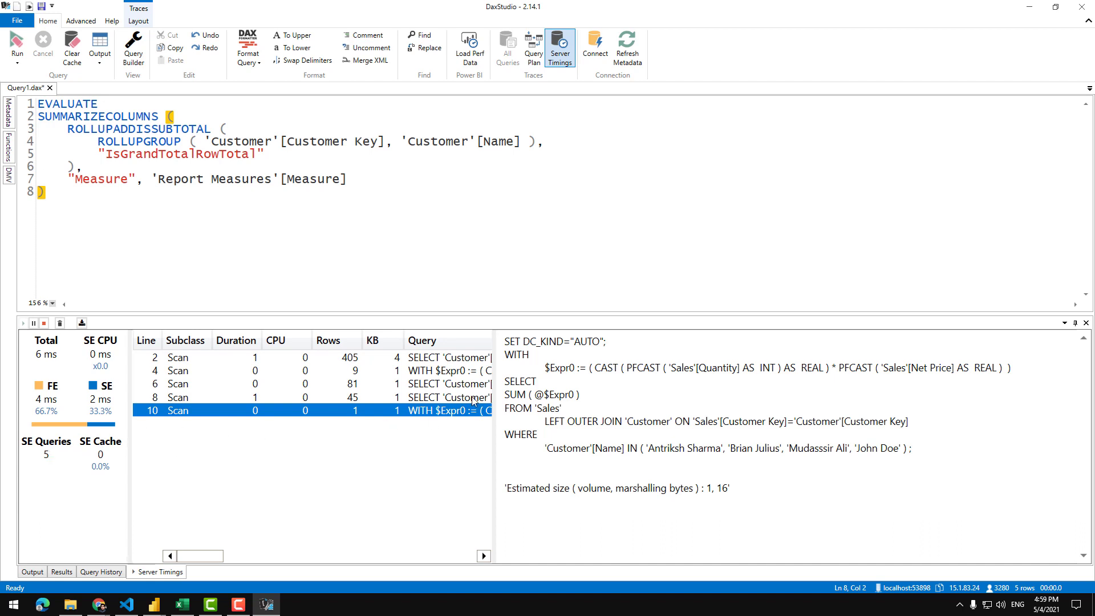
# - Switch to the Customer with 2 purchases report in Power BI Desktop and open the expanded formula of the measure named Measure
pyautogui.moveTo(154, 604)
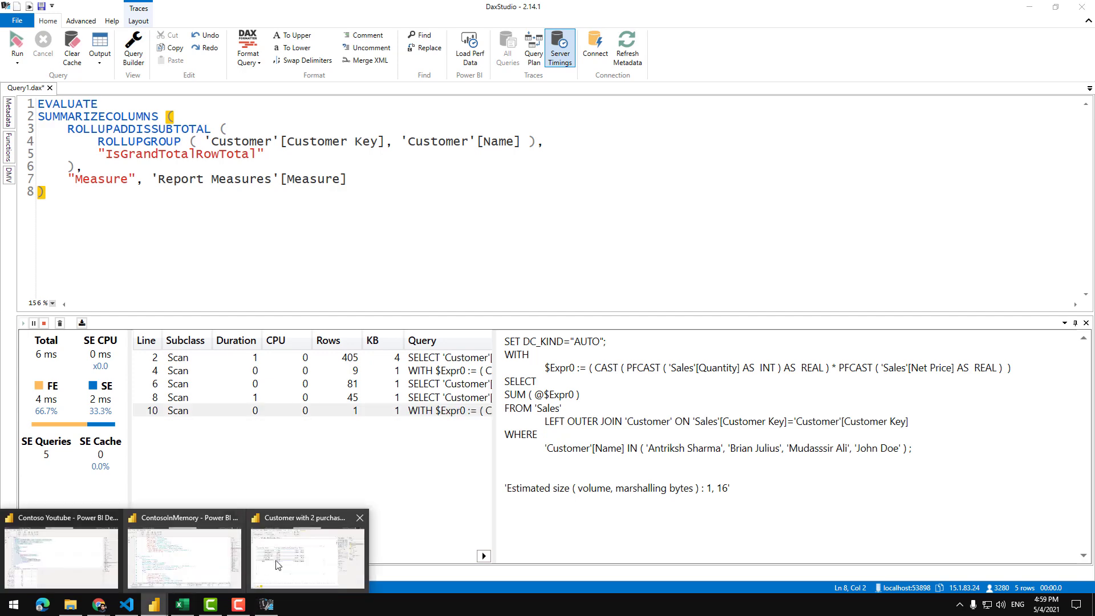
pyautogui.click(283, 564)
pyautogui.click(828, 103)
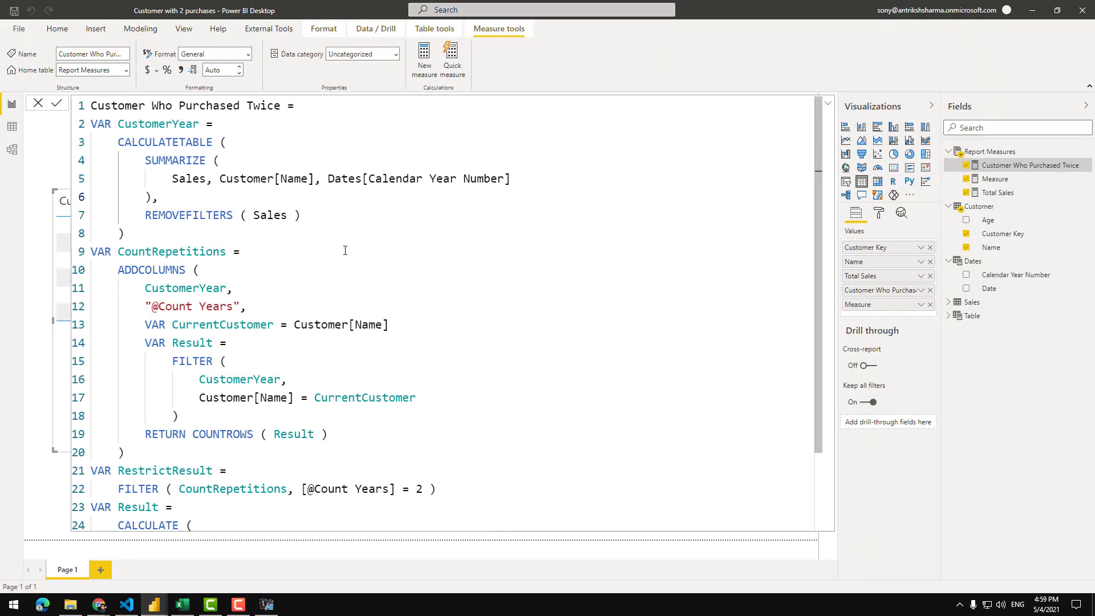
pyautogui.scroll(-2, 349, 249)
pyautogui.scroll(2, 153, 163)
pyautogui.click(1008, 181)
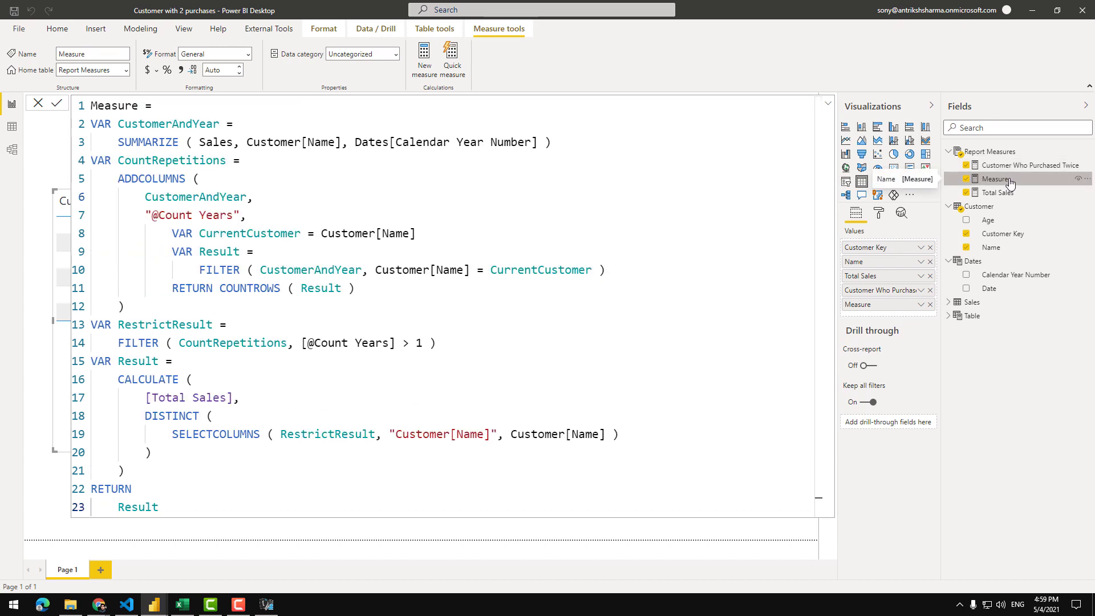
# - Wrap the CustomerAndYear variable's SUMMARIZE expression in a CALCULATETABLE function, with SUMMARIZE on its own line
pyautogui.click(119, 143)
pyautogui.moveTo(120, 146); pyautogui.dragTo(563, 141)
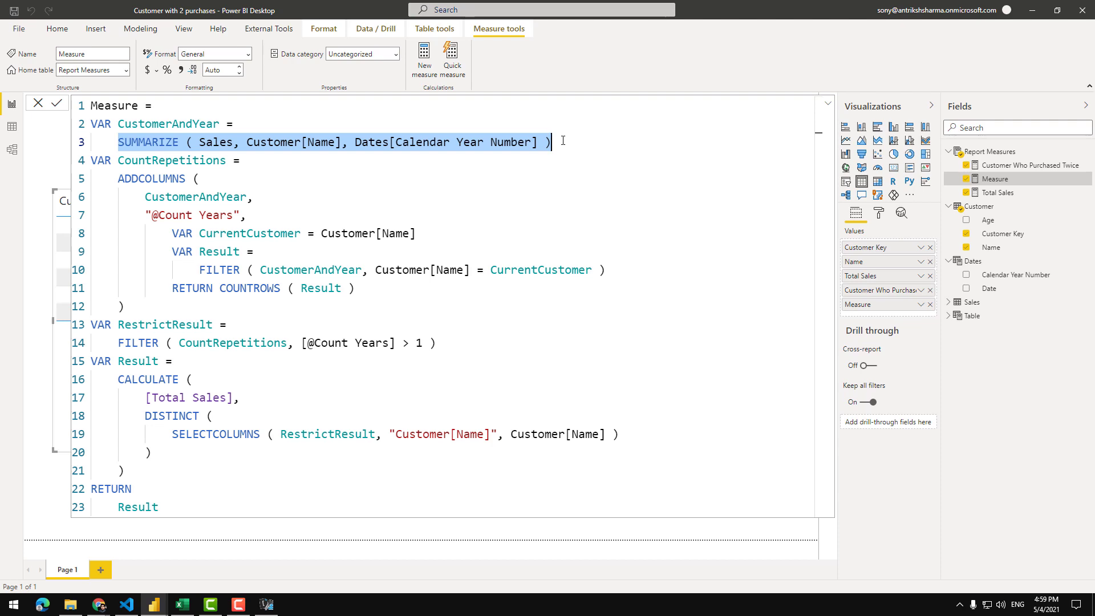
pyautogui.press('Home')
pyautogui.write('CAL')
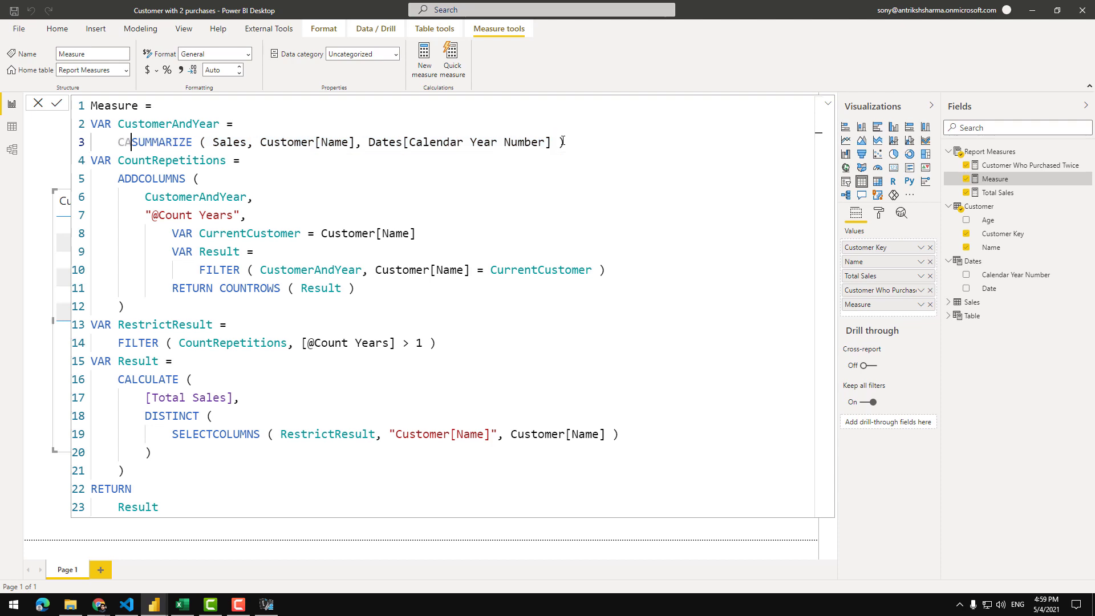
pyautogui.press('Down')
pyautogui.press('Tab')
pyautogui.write('(')
pyautogui.press('Return')
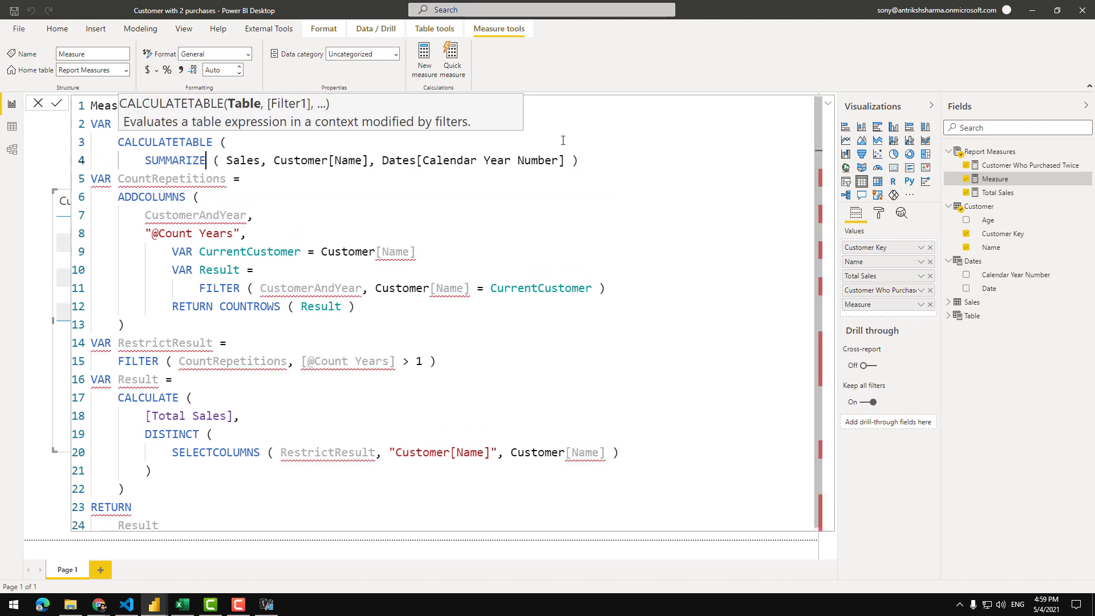
# - Add REMOVEFILTERS ( Sales ) as the filter argument of CALCULATETABLE, close the function and commit the measure
pyautogui.hotkey('ctrl', 'Right')
pyautogui.hotkey('ctrl', 'Right')
pyautogui.hotkey('ctrl', 'Right')
pyautogui.hotkey('ctrl', 'Right')
pyautogui.hotkey('ctrl', 'Right')
pyautogui.hotkey('ctrl', 'Right')
pyautogui.hotkey('ctrl', 'Right')
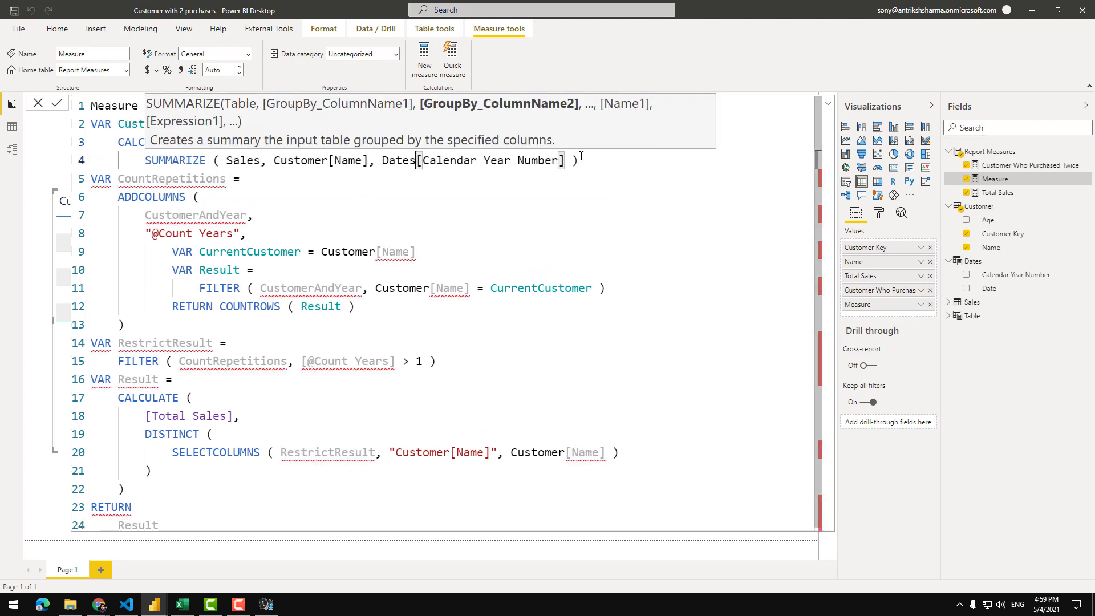
pyautogui.click(581, 155)
pyautogui.write(',')
pyautogui.press('Return')
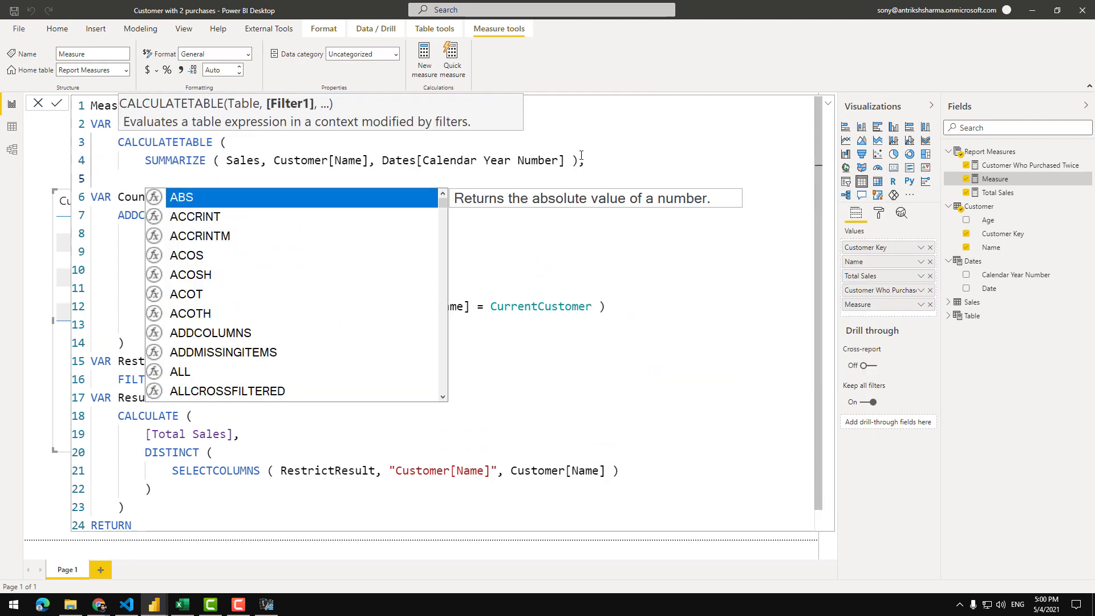
pyautogui.write('rem')
pyautogui.press('Tab')
pyautogui.write('( s')
pyautogui.press('Tab')
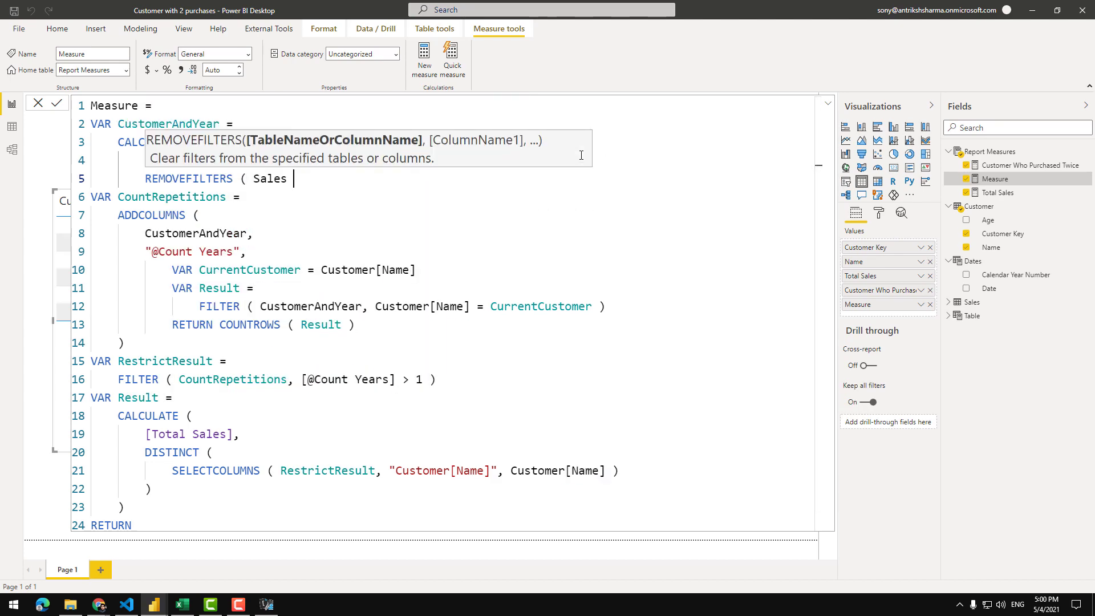
pyautogui.write(')')
pyautogui.press('Return')
pyautogui.write(')')
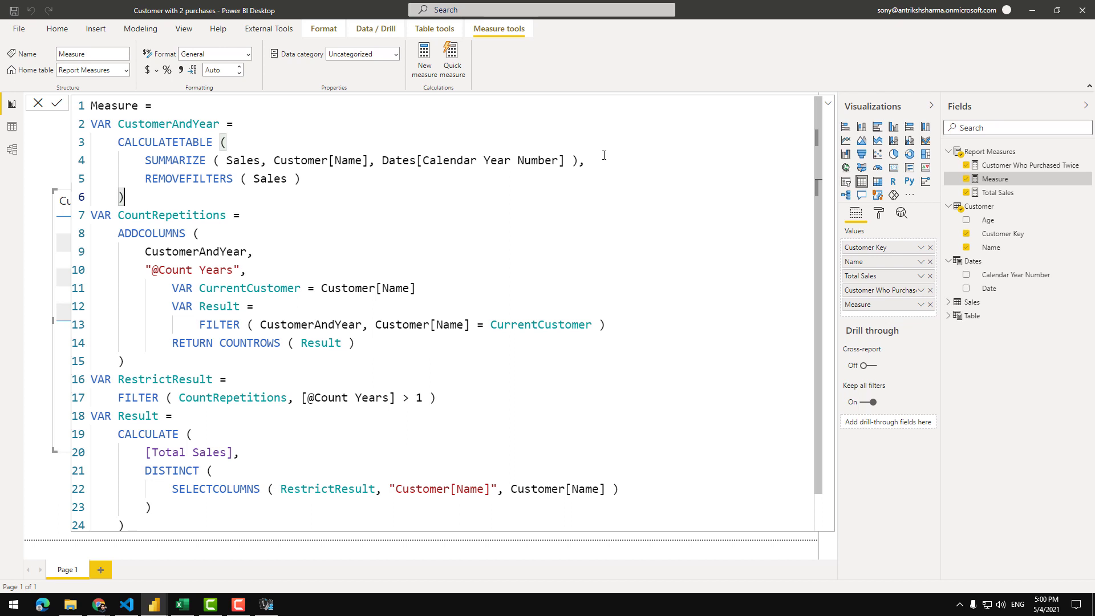
pyautogui.click(56, 103)
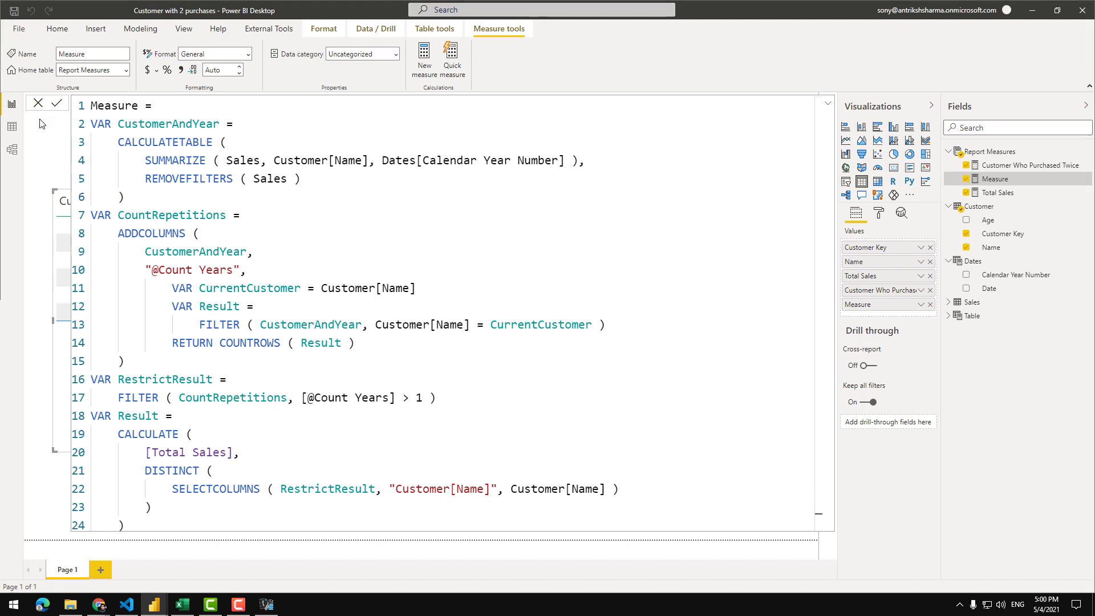
# - Show the data model diagram and examine how the Sales, Dates and Customer tables are related
pyautogui.click(12, 150)
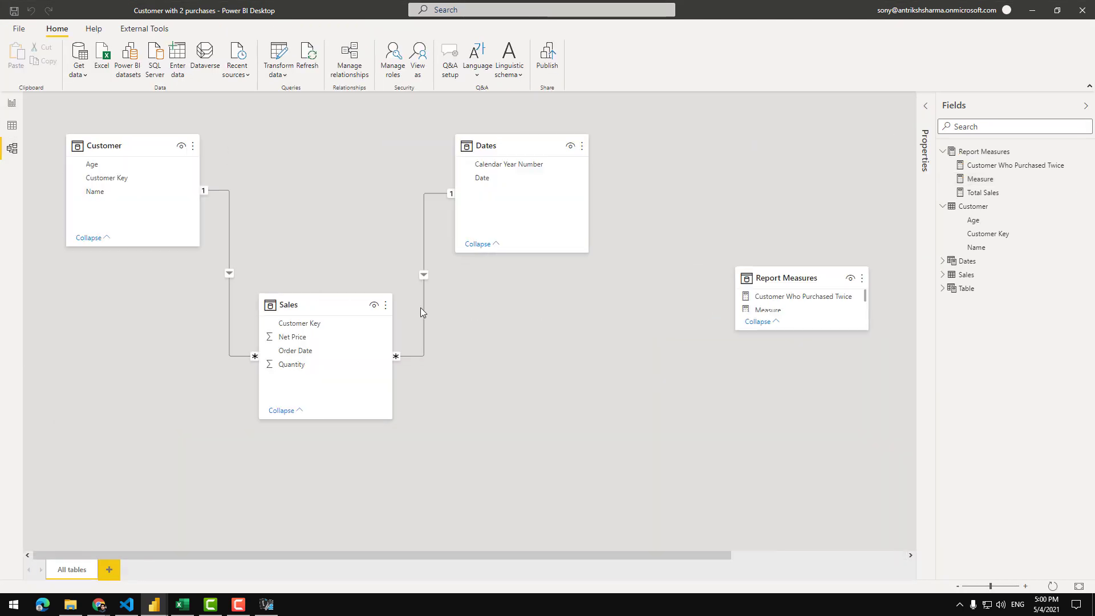
pyautogui.click(323, 306)
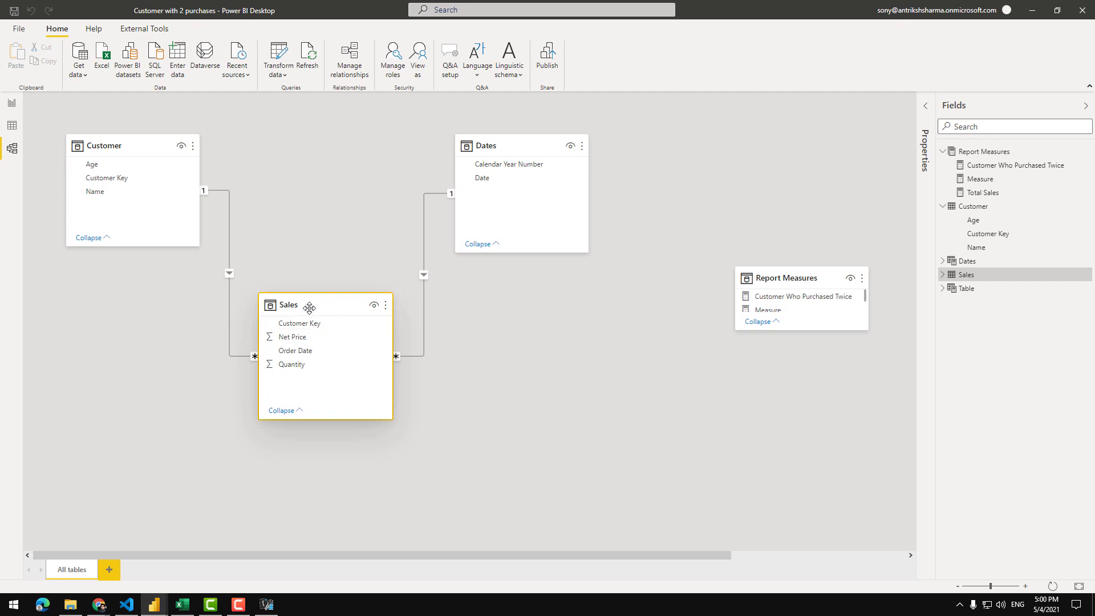
pyautogui.click(503, 150)
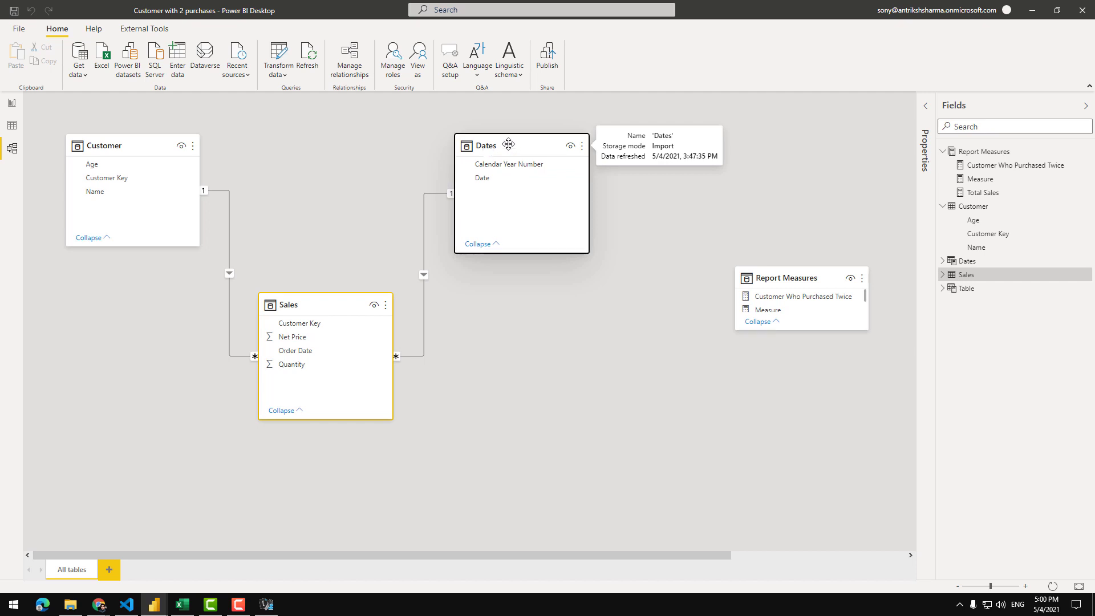
pyautogui.click(109, 147)
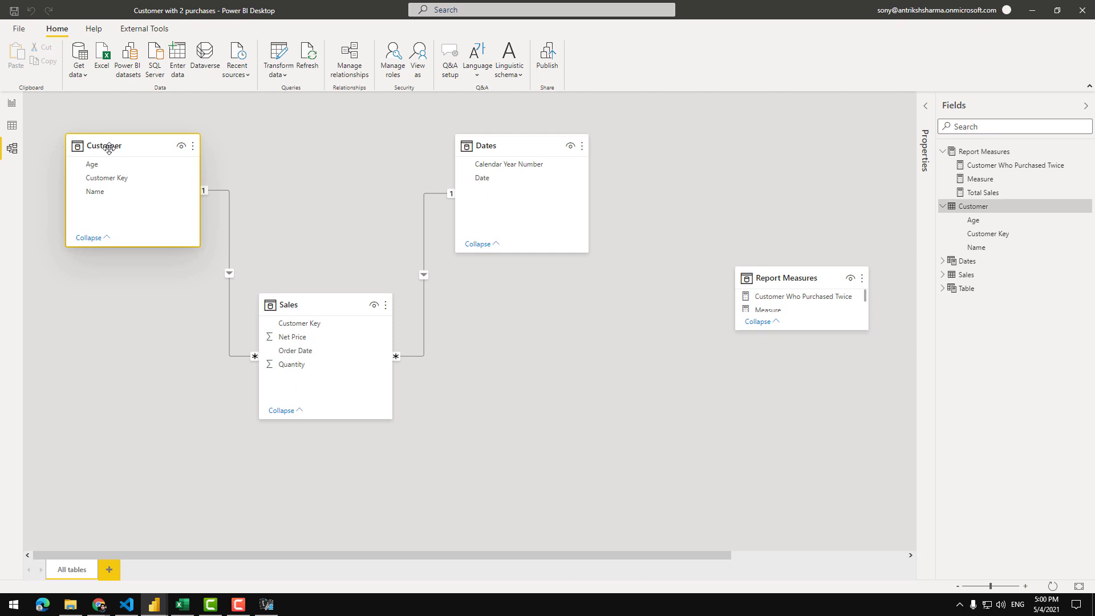
pyautogui.click(328, 309)
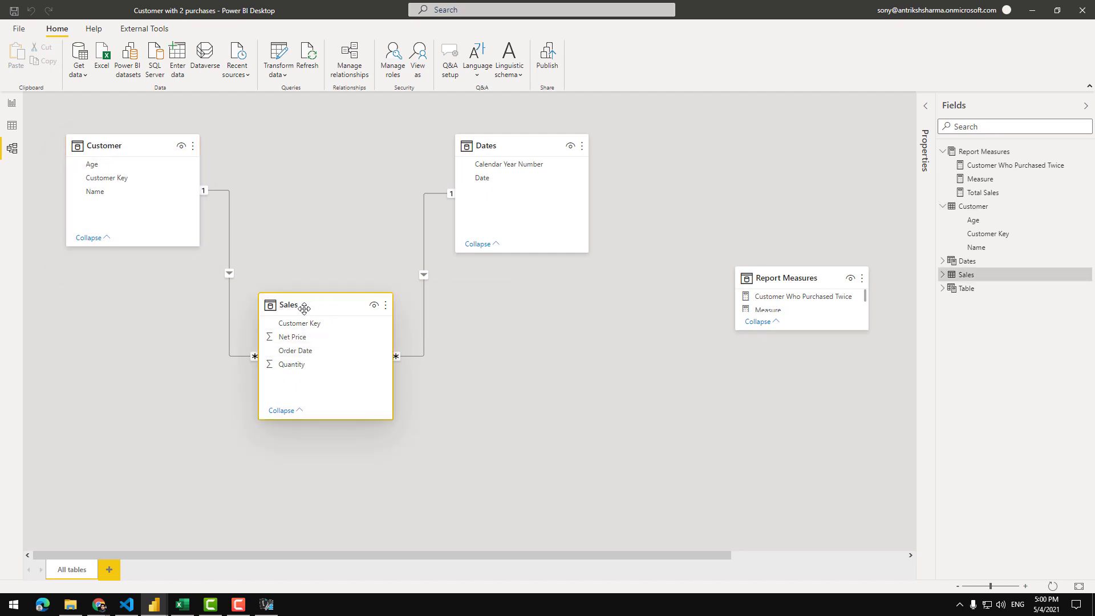
pyautogui.click(129, 145)
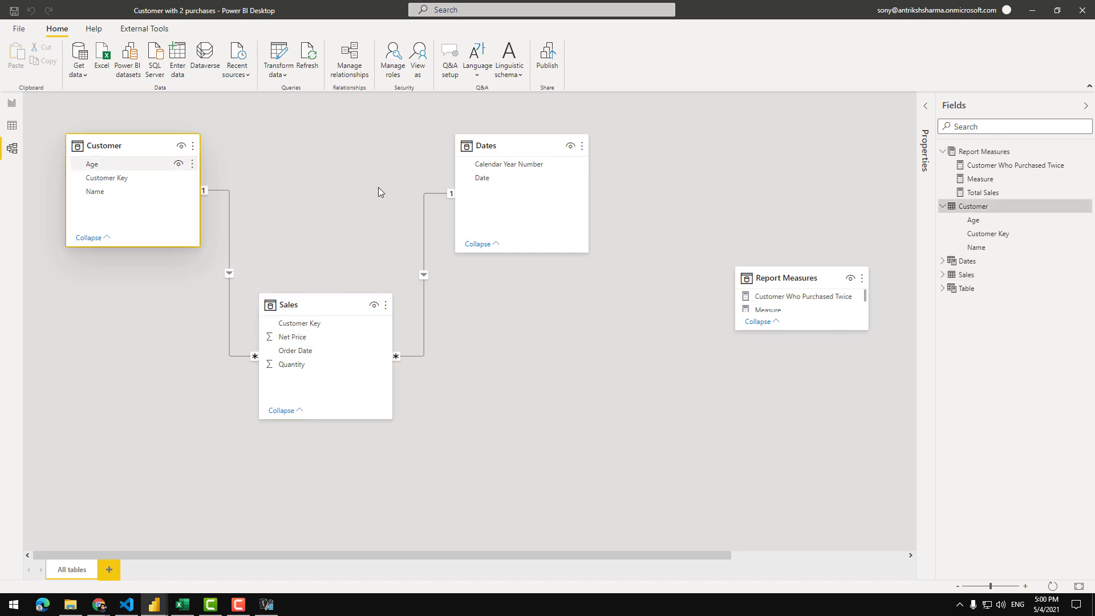
# - Return to the report page, collapse the measure formula, and add Calendar Year Number to the table visual between Customer Key and Name
pyautogui.click(559, 144)
pyautogui.click(303, 305)
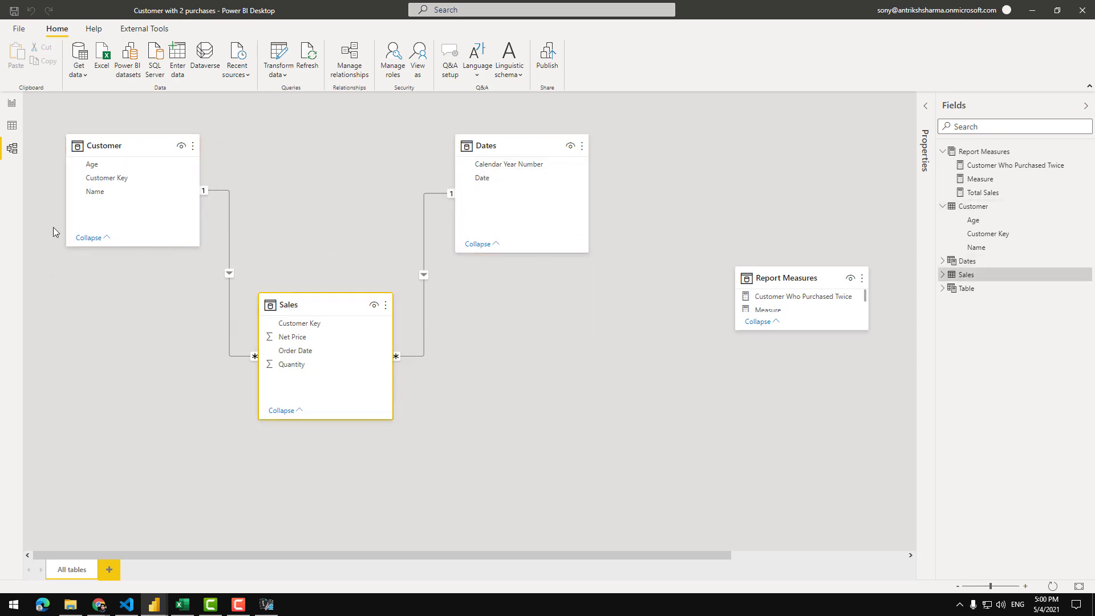
pyautogui.click(11, 103)
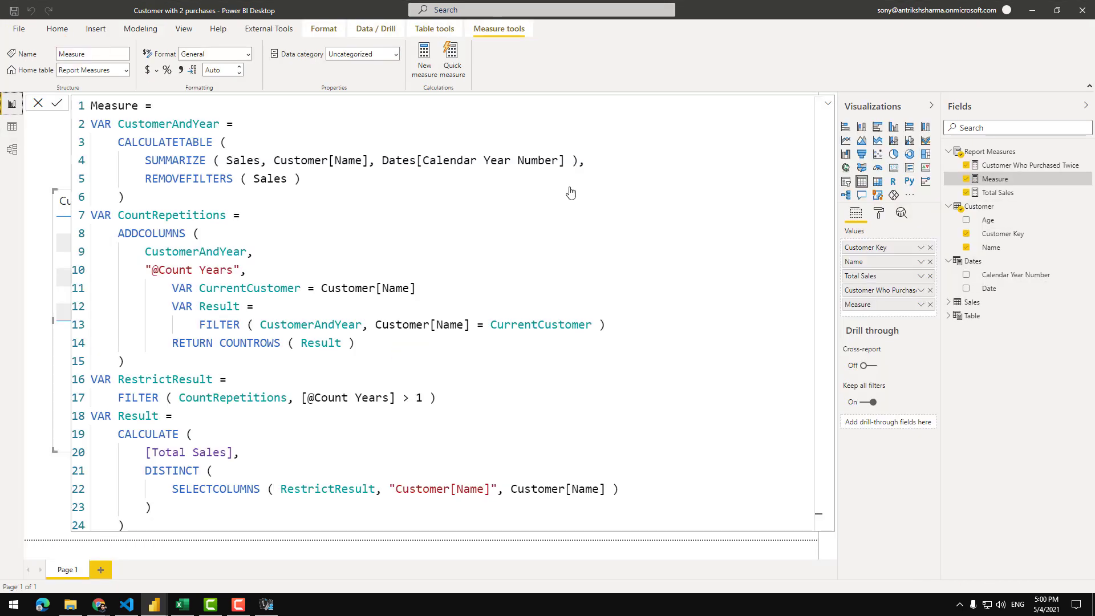
pyautogui.click(828, 103)
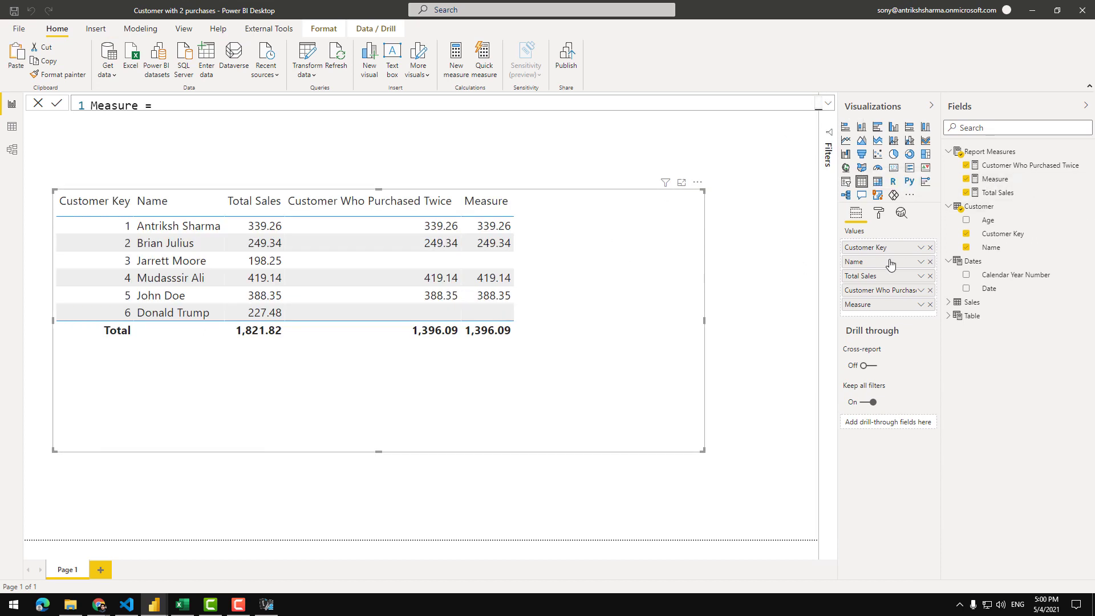
pyautogui.moveTo(1015, 277); pyautogui.dragTo(882, 260)
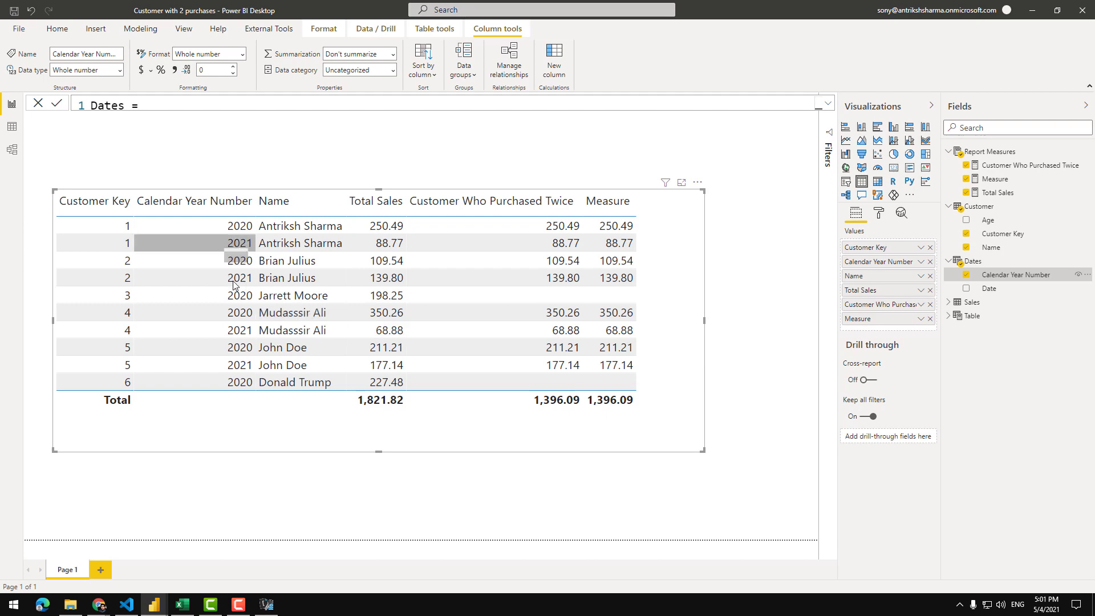
# - Switch to DAX Studio, rerun the query on Measure, and inspect the first storage engine scan in the server timings
pyautogui.click(266, 604)
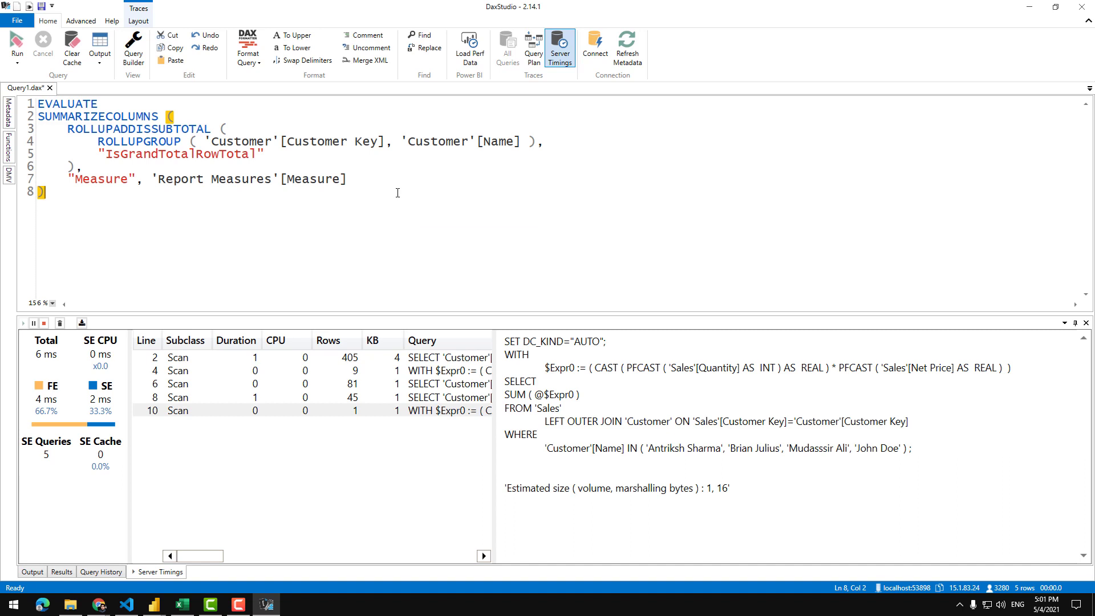
pyautogui.press('F5')
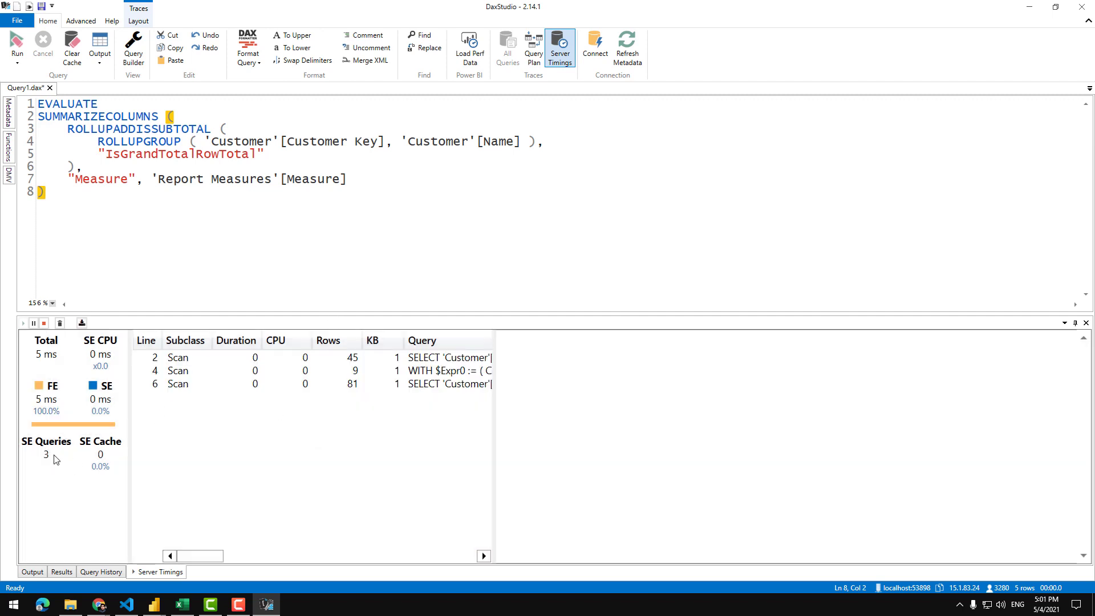
pyautogui.click(432, 357)
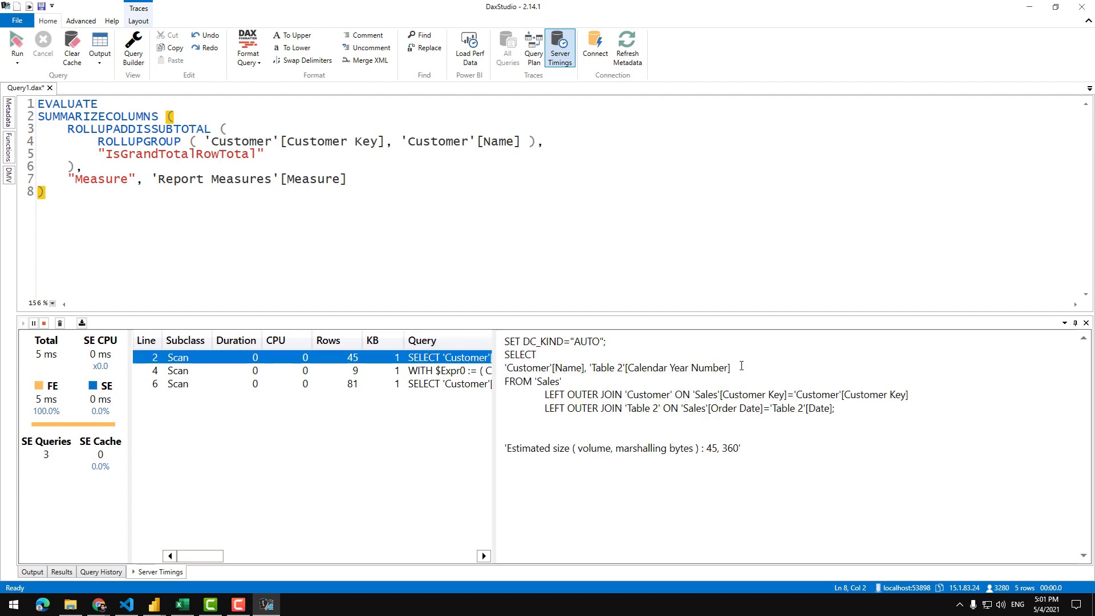
# - Switch to the Customer with 2 purchases report in Power BI Desktop and review the expanded formula of the measure named Measure
pyautogui.moveTo(154, 604)
pyautogui.click(60, 551)
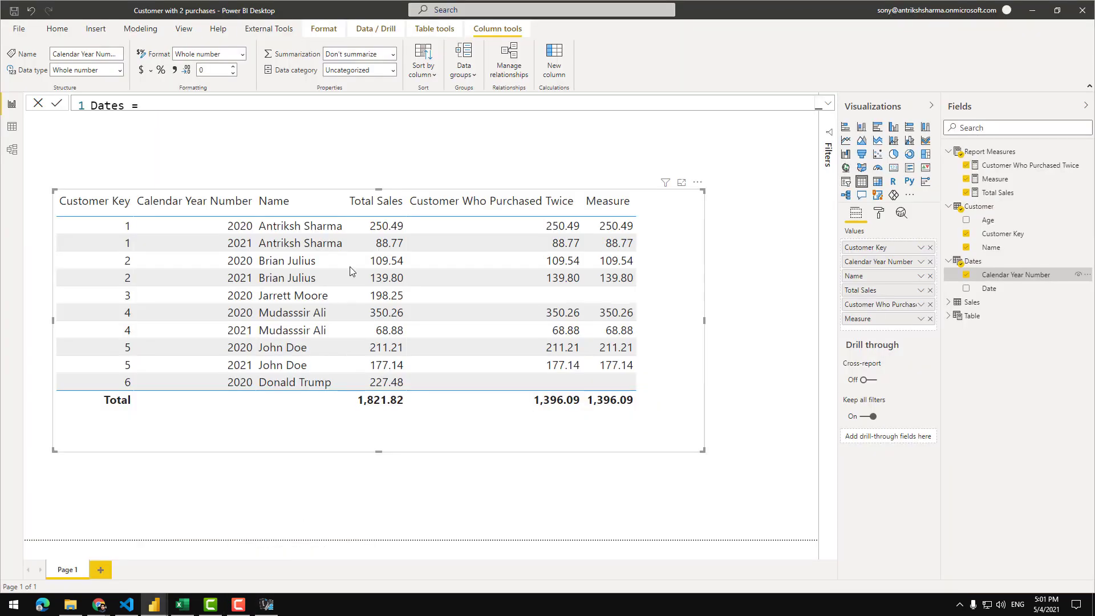
pyautogui.click(995, 179)
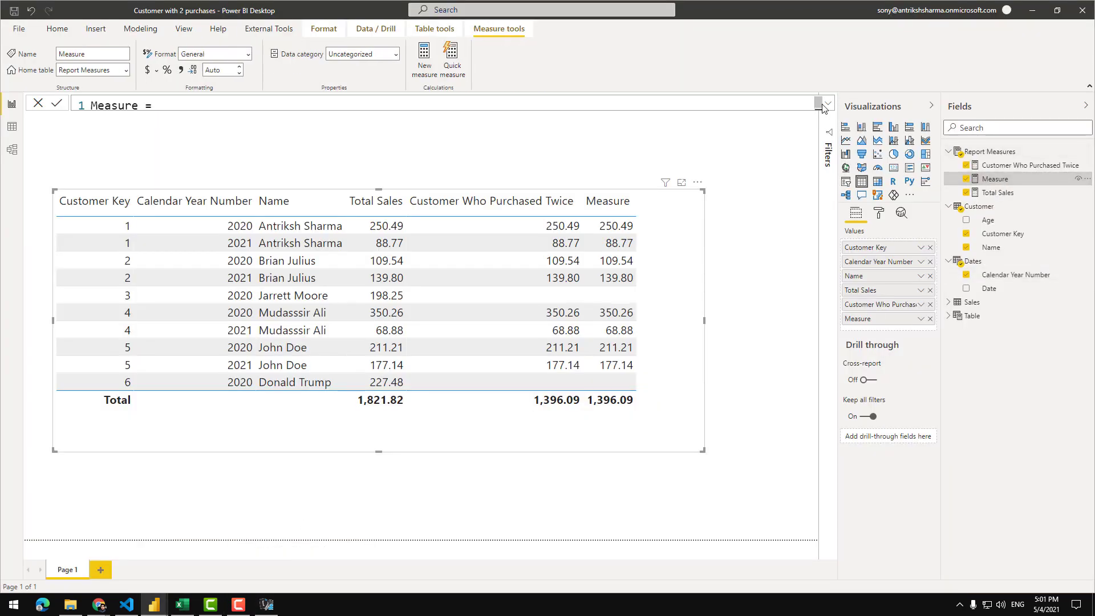
pyautogui.hotkey('ctrl', 'v')
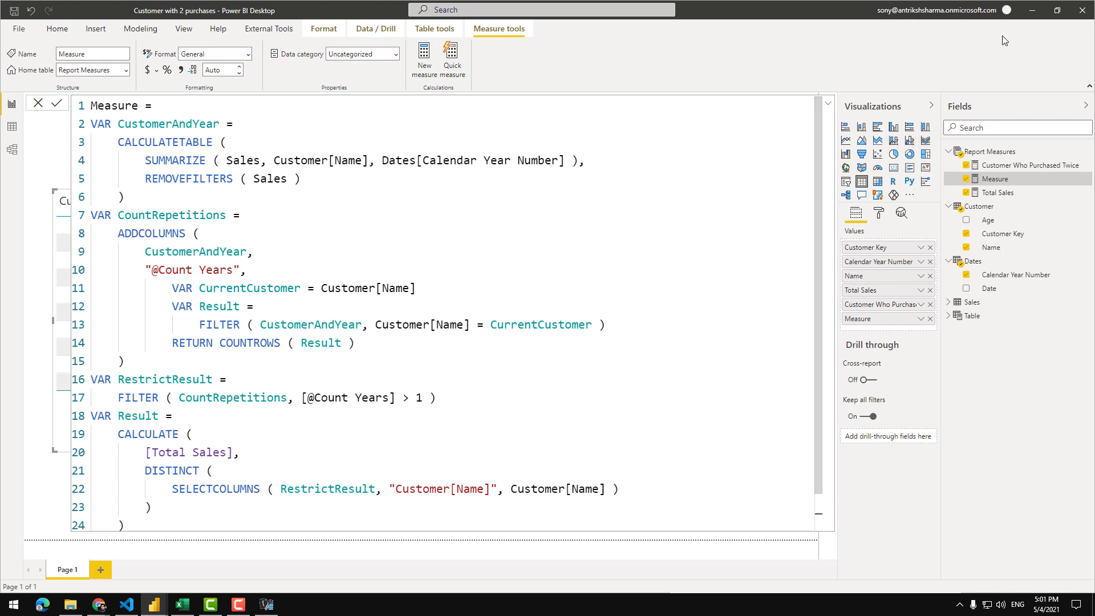
pyautogui.click(1032, 11)
# - Inspect the second storage engine scan's SUM expression in DAX Studio and compare its customer filter with the Power BI report's table visual
pyautogui.click(447, 372)
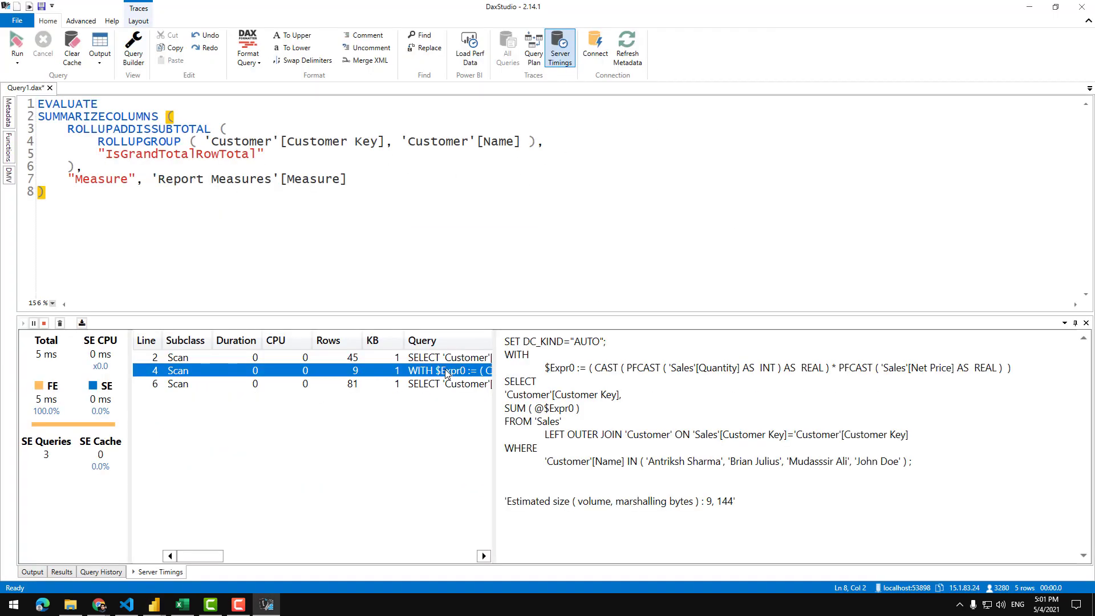
pyautogui.moveTo(634, 405); pyautogui.dragTo(510, 408)
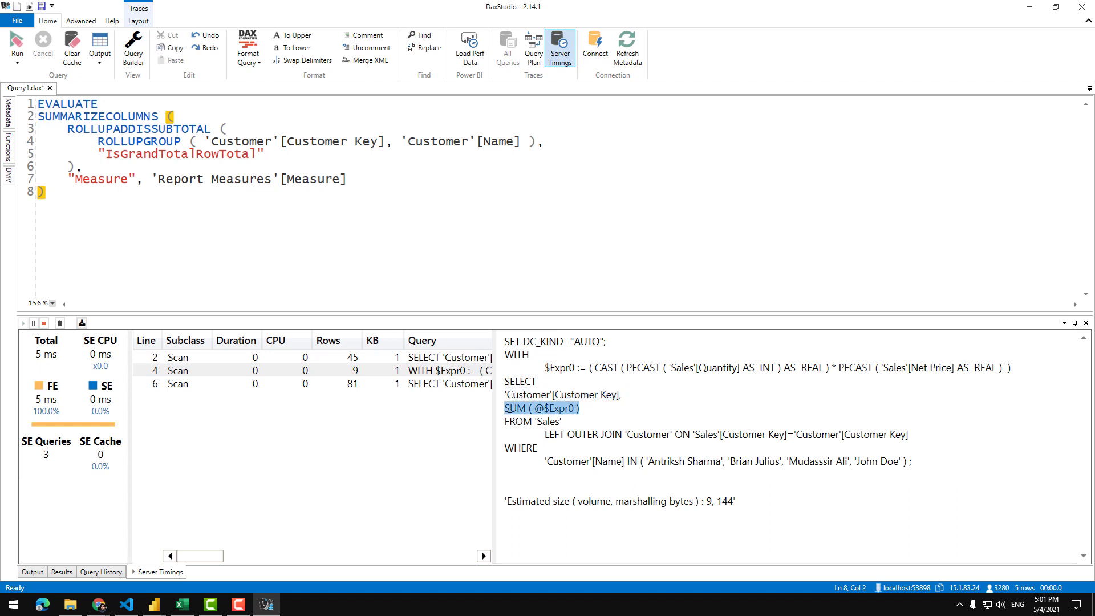
pyautogui.click(707, 367)
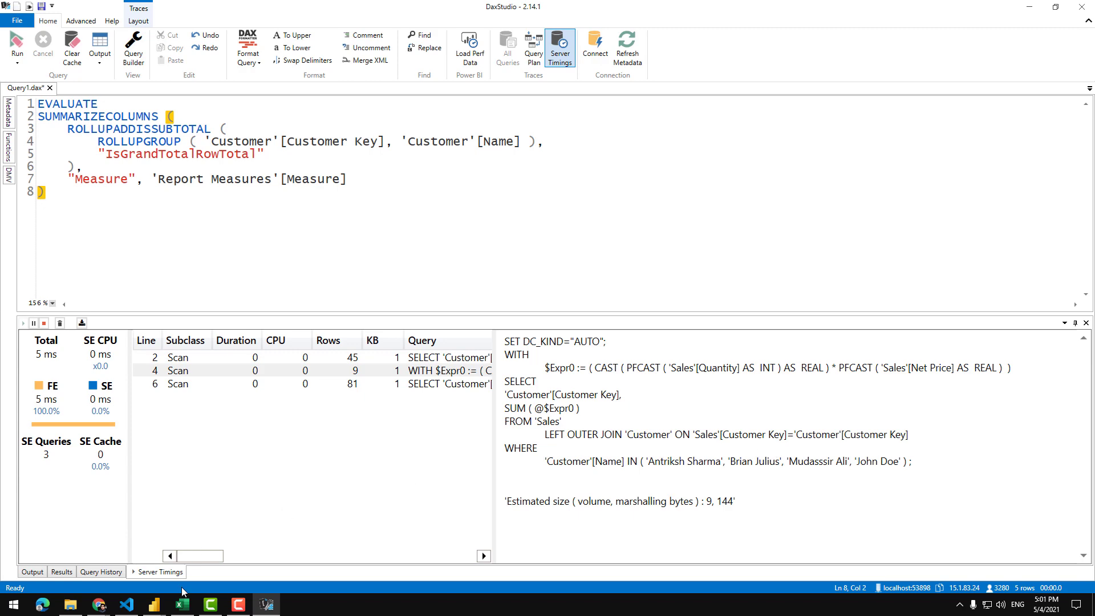
pyautogui.moveTo(154, 604)
pyautogui.click(303, 564)
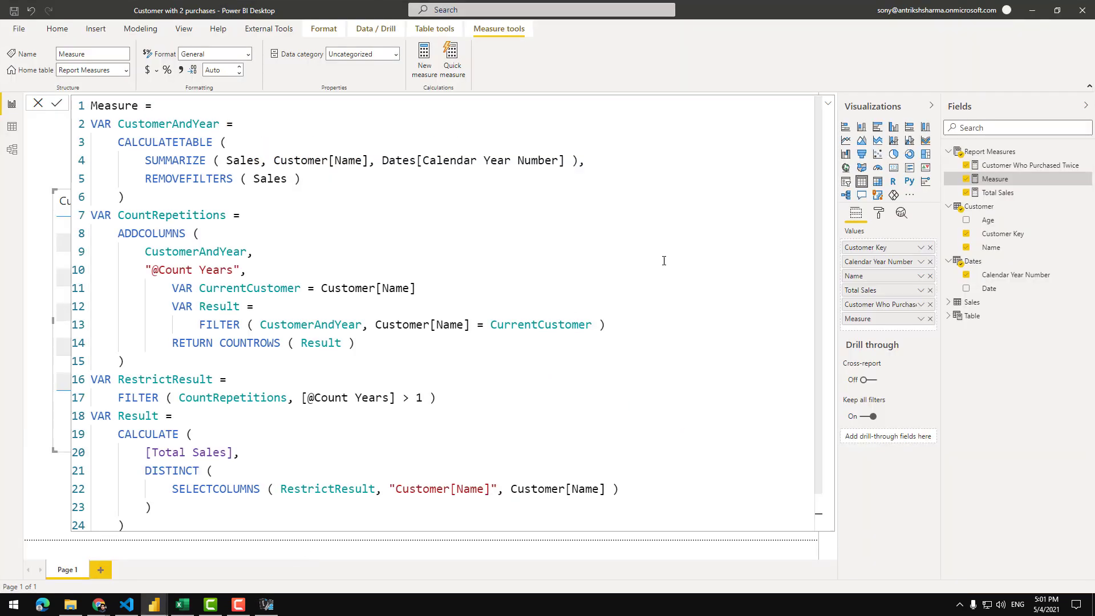
pyautogui.click(828, 103)
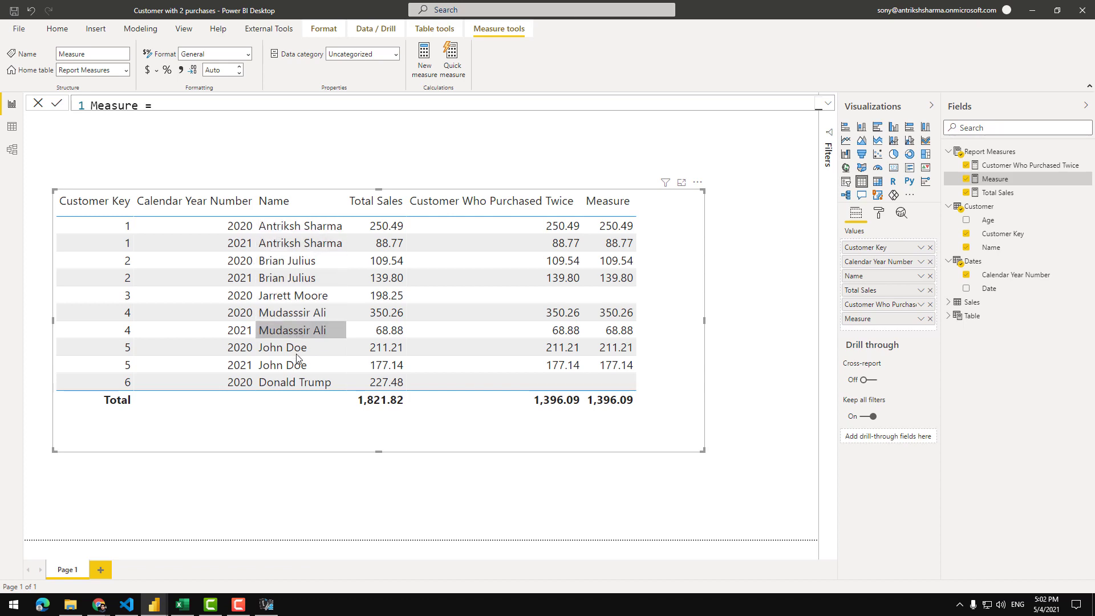
# - Switch to DAX Studio and inspect the Customer Key and Name columns in the third storage engine scan
pyautogui.click(263, 608)
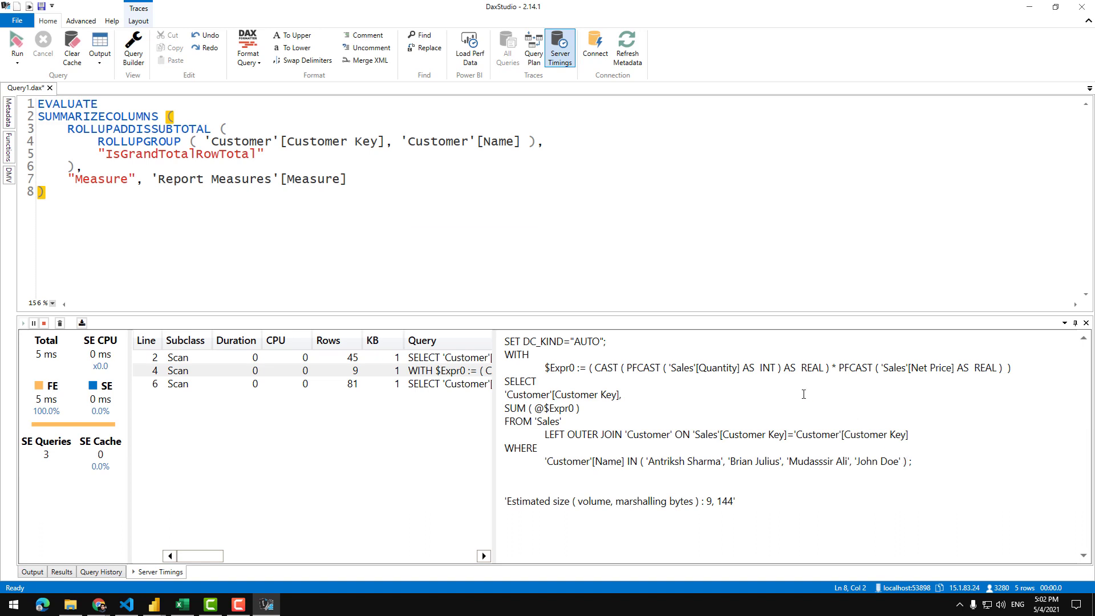
pyautogui.click(465, 386)
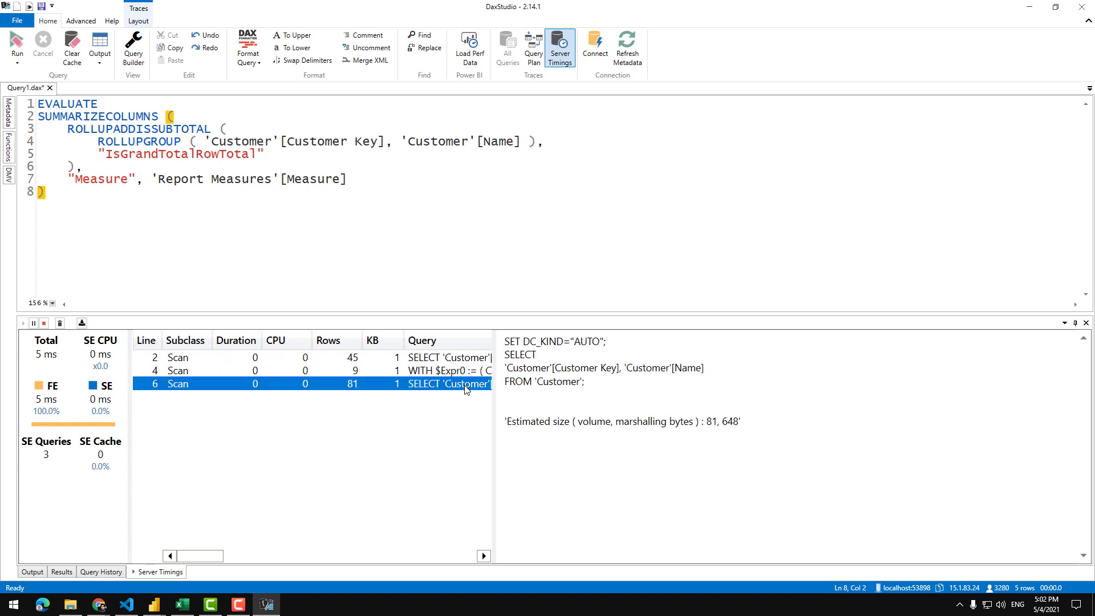
pyautogui.click(621, 369)
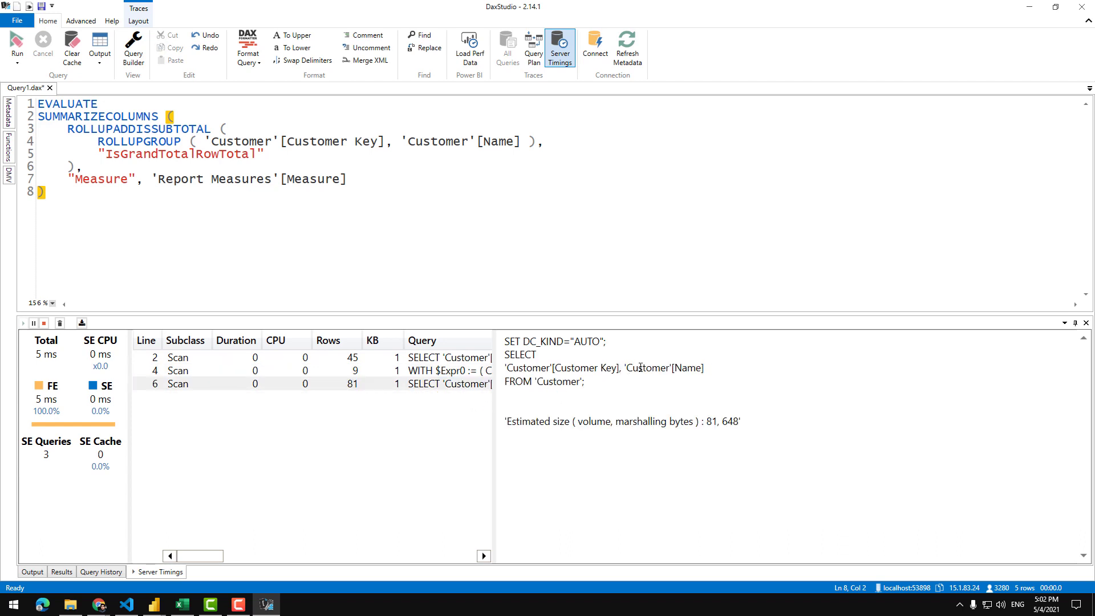
pyautogui.moveTo(712, 367); pyautogui.dragTo(627, 368)
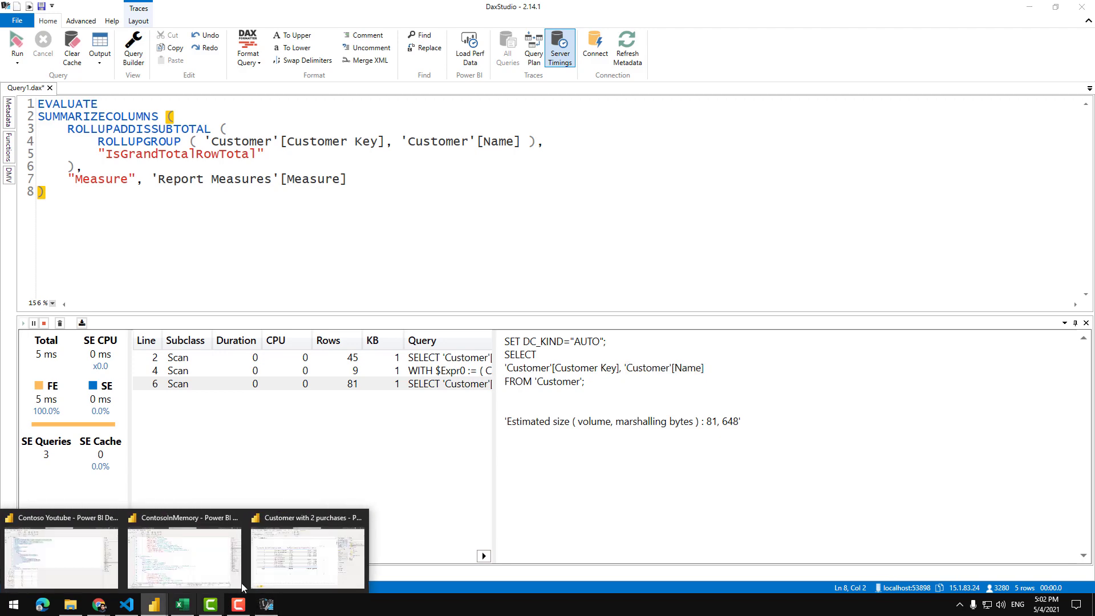
# - Switch to the Power BI report, review Customer[Name] in the measure's SUMMARIZE expression, and check the table visual
pyautogui.click(274, 562)
pyautogui.hotkey('ctrl', 'v')
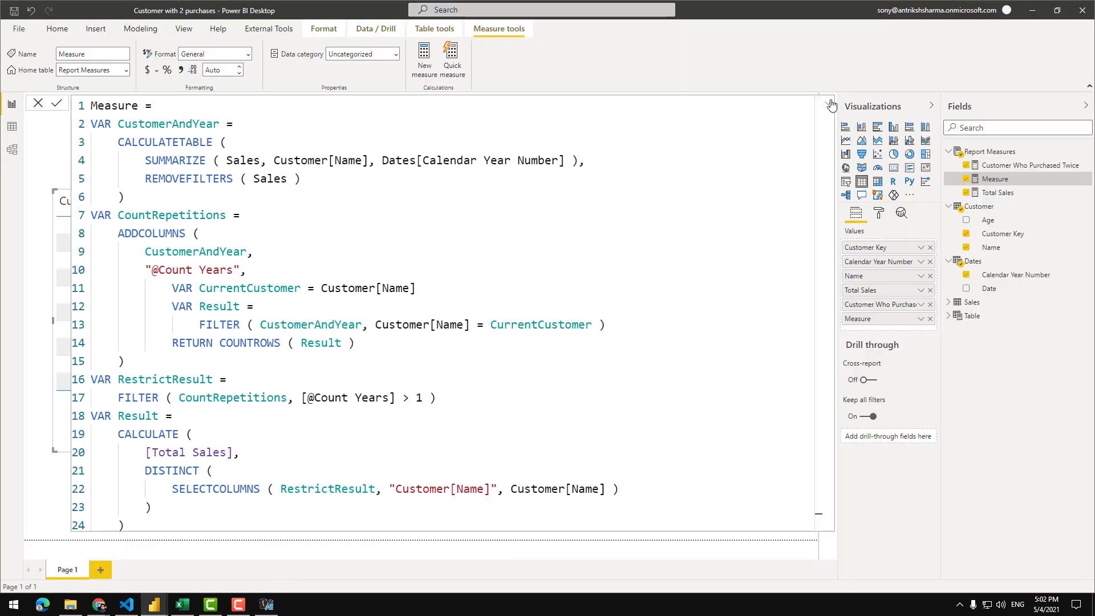
pyautogui.click(328, 161)
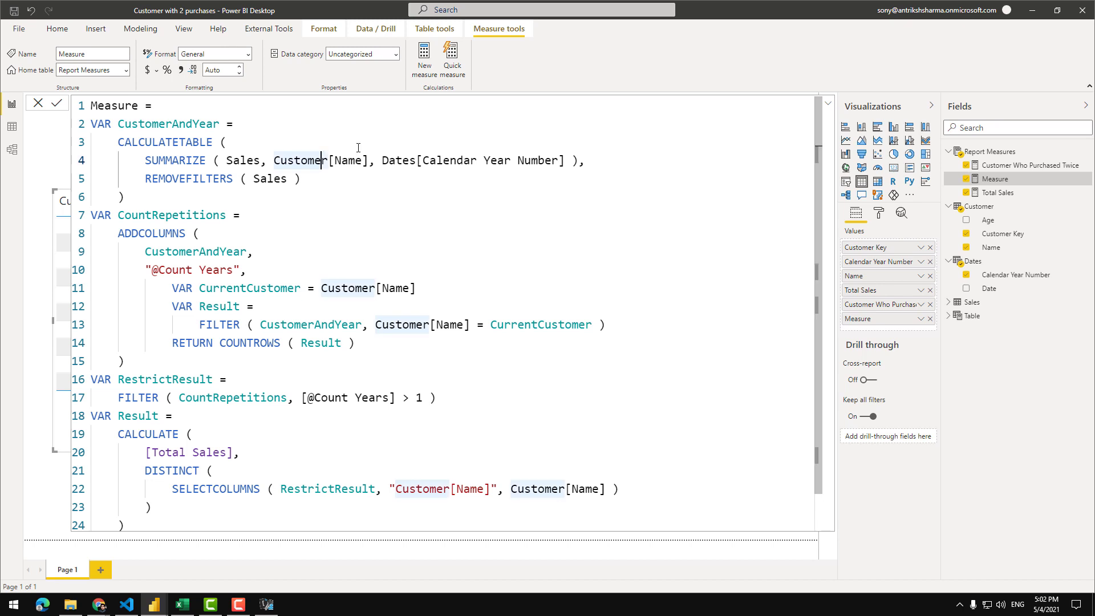
pyautogui.click(829, 106)
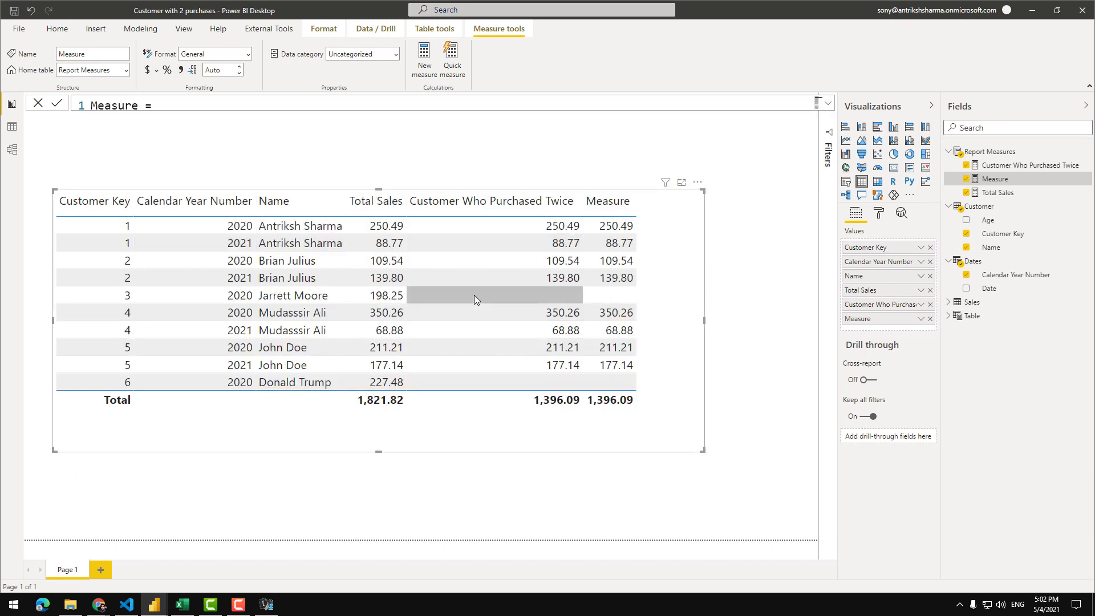
# - Reopen the expanded formula of the measure named Measure, review its variables, and switch to DAX Studio
pyautogui.click(266, 605)
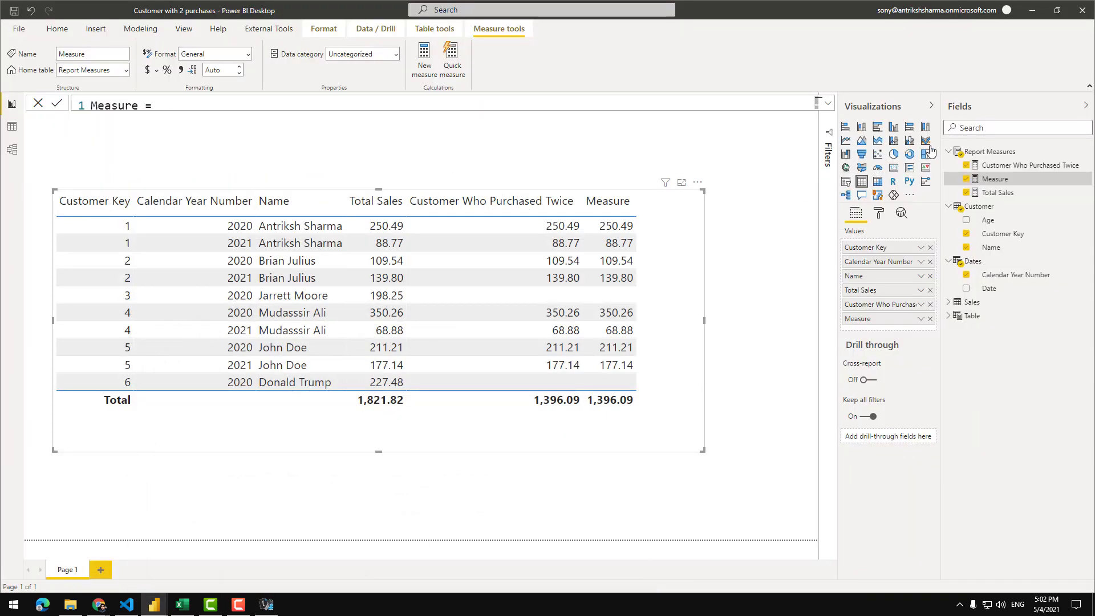
pyautogui.click(995, 166)
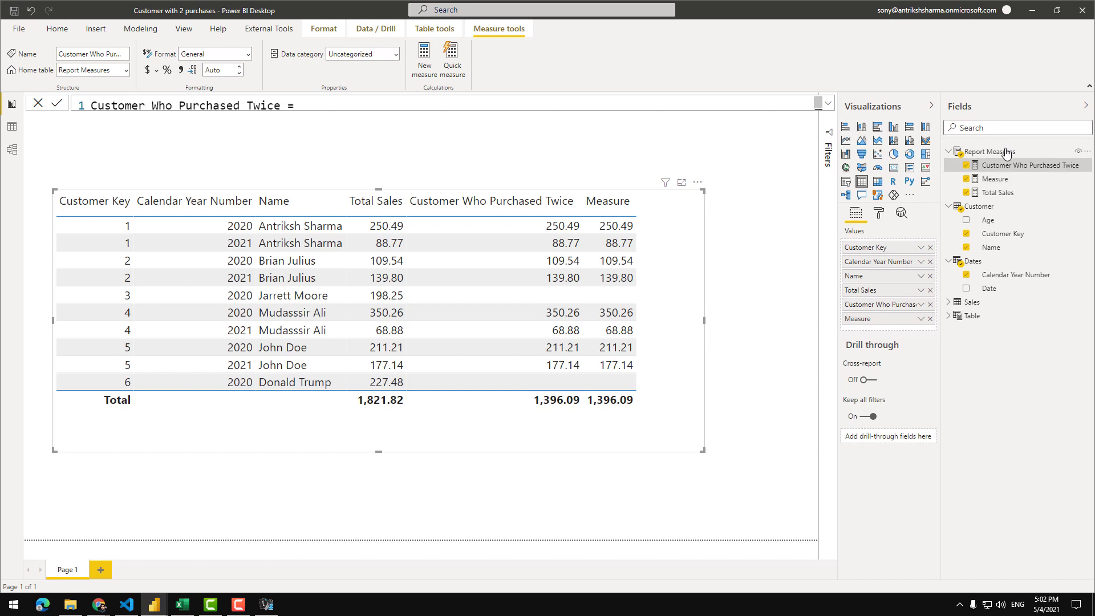
pyautogui.click(994, 180)
pyautogui.click(828, 104)
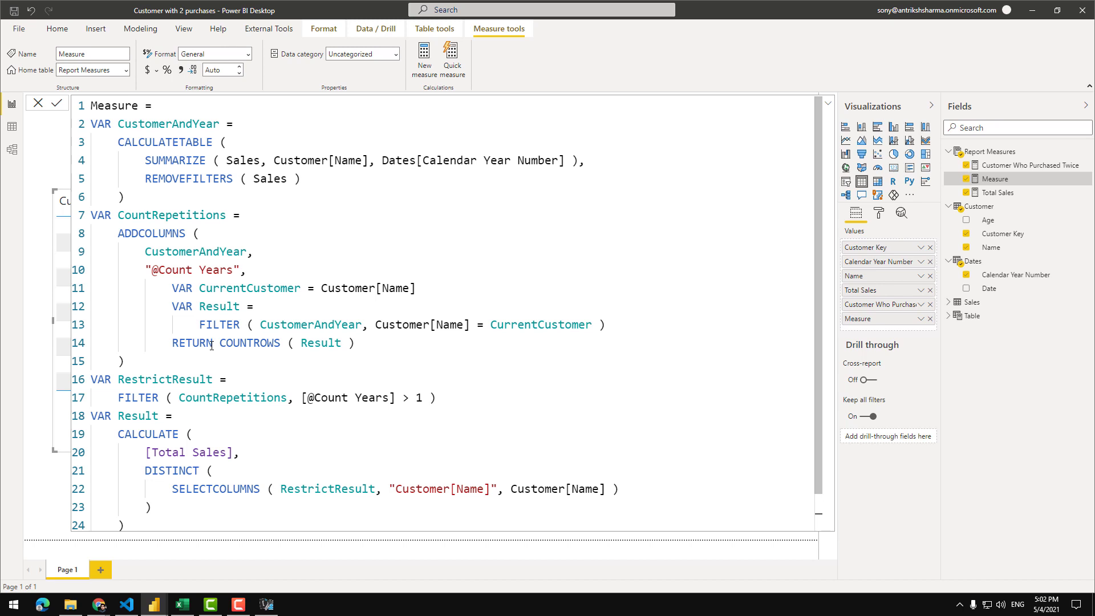
pyautogui.click(162, 196)
pyautogui.click(266, 605)
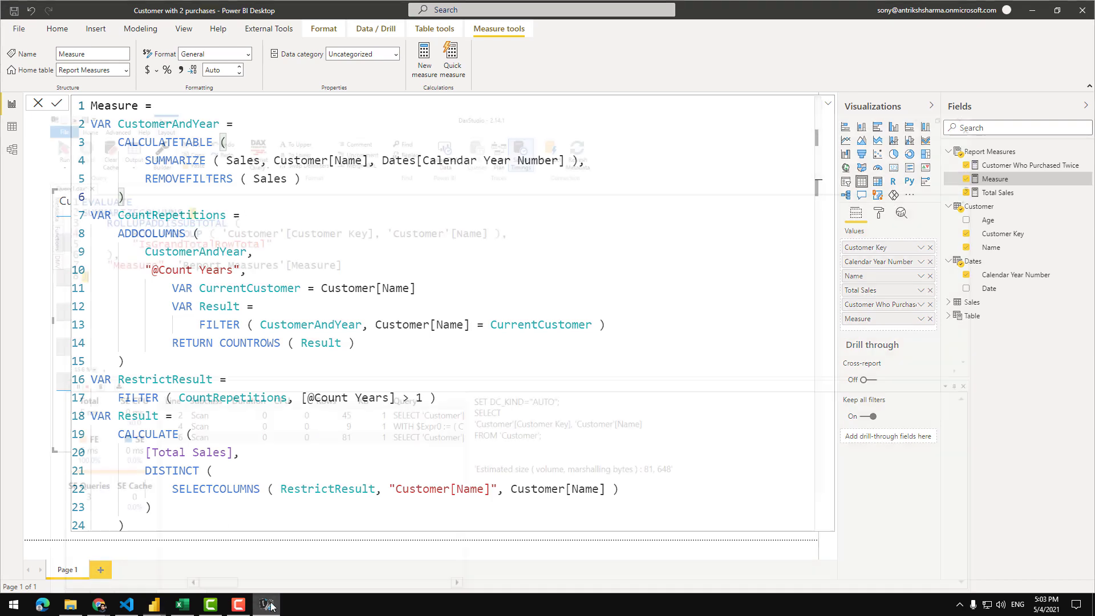
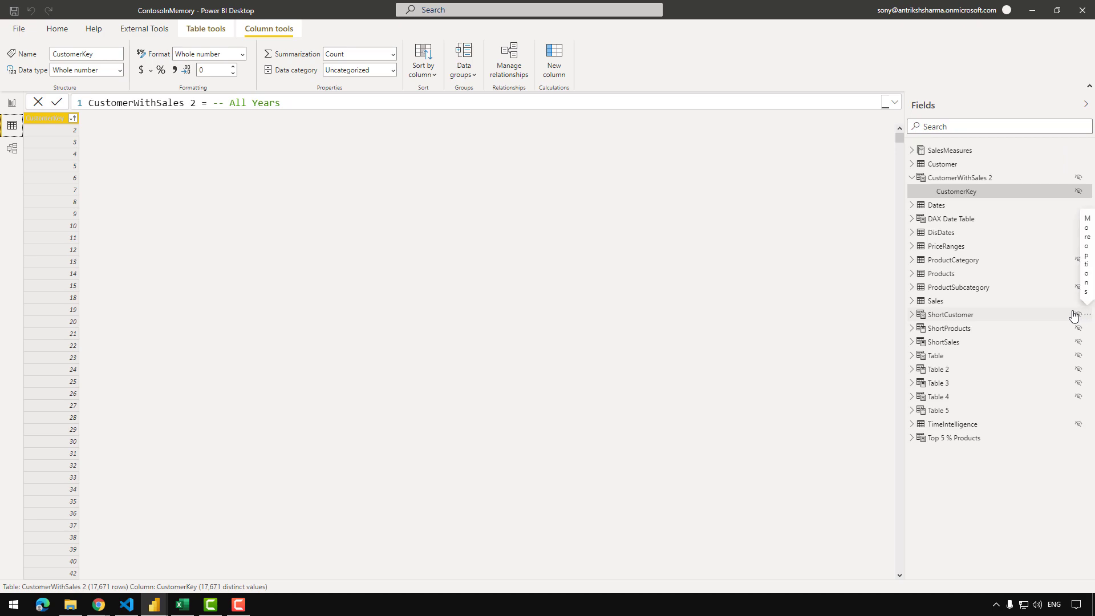
# - View the Sales table data in the ContosoInMemory file and expand the Customer With 2 Purchases formula on report Page 9
pyautogui.click(978, 302)
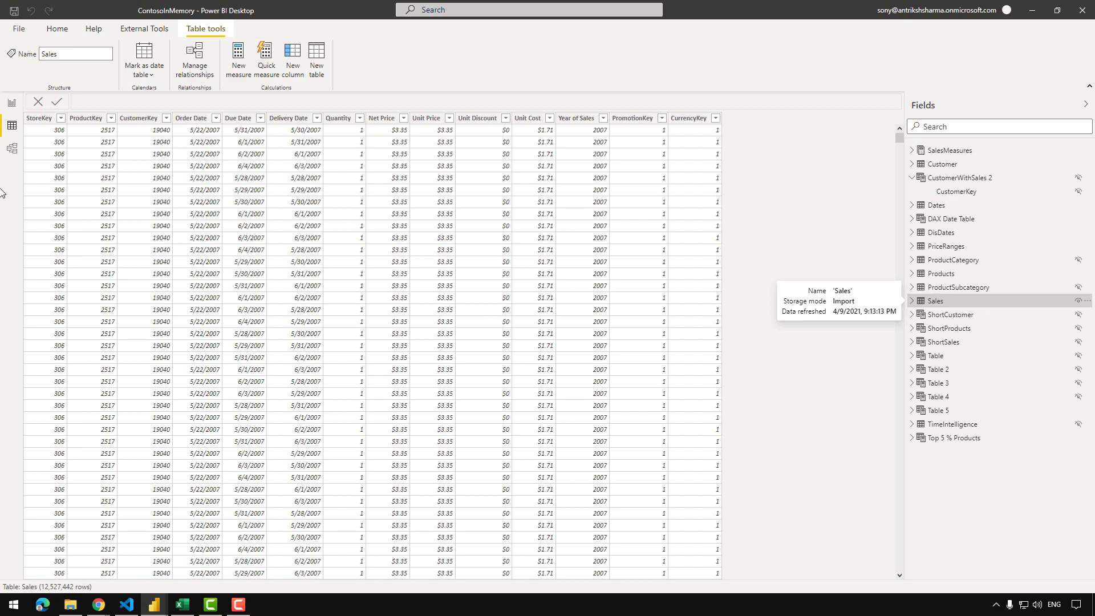
pyautogui.click(11, 104)
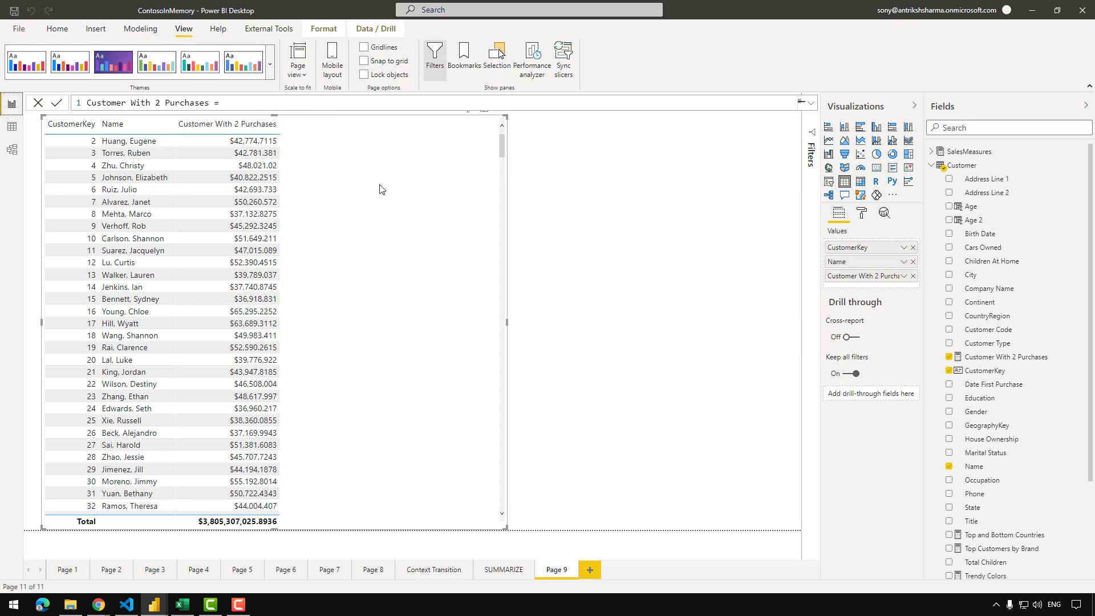
pyautogui.click(812, 103)
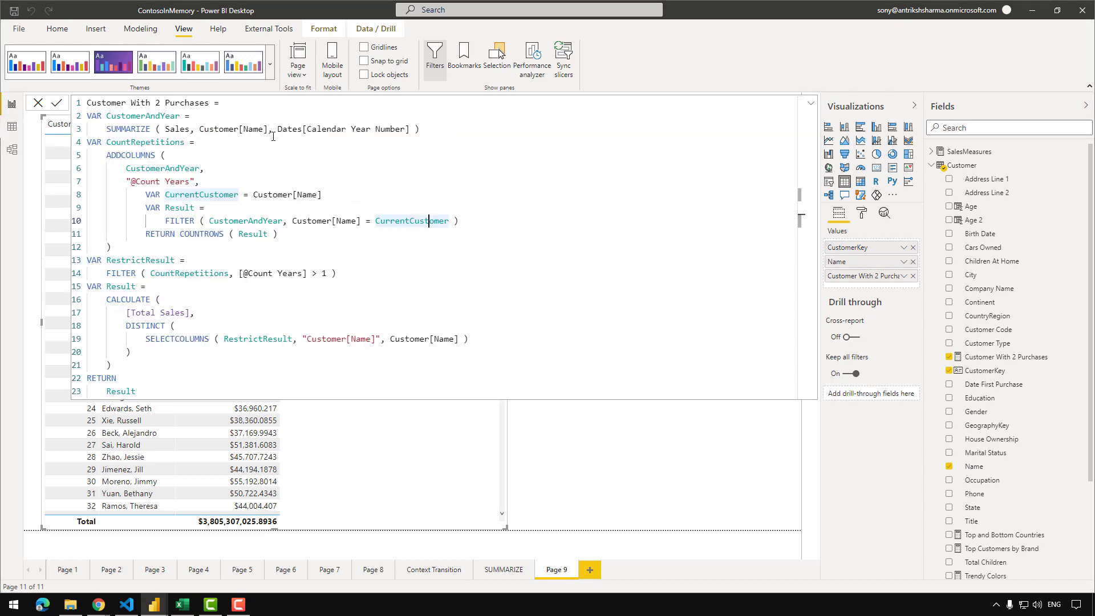
pyautogui.click(527, 168)
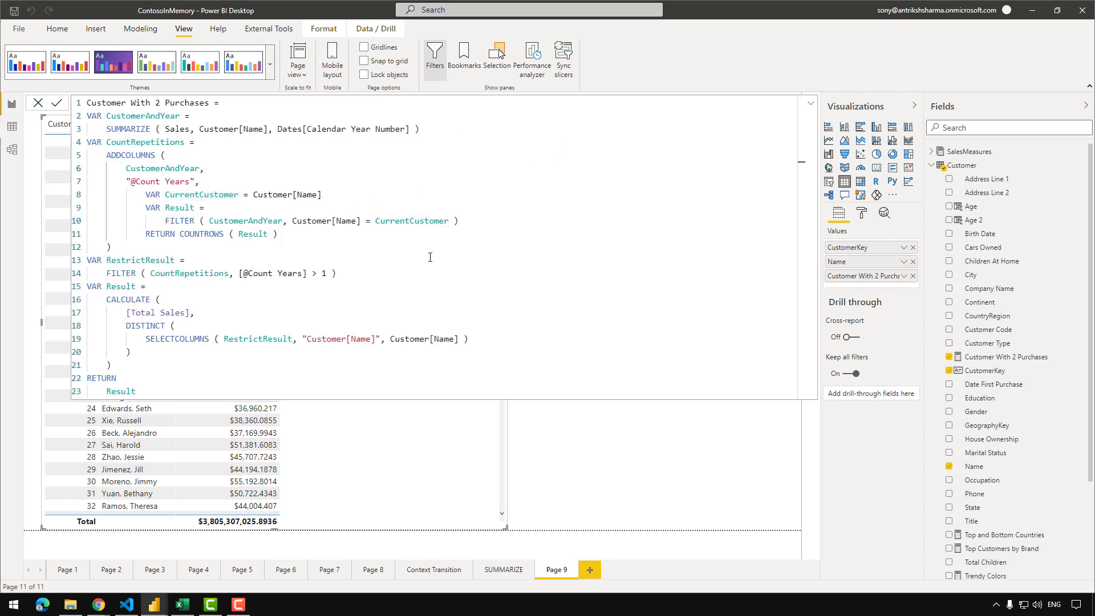
pyautogui.click(811, 103)
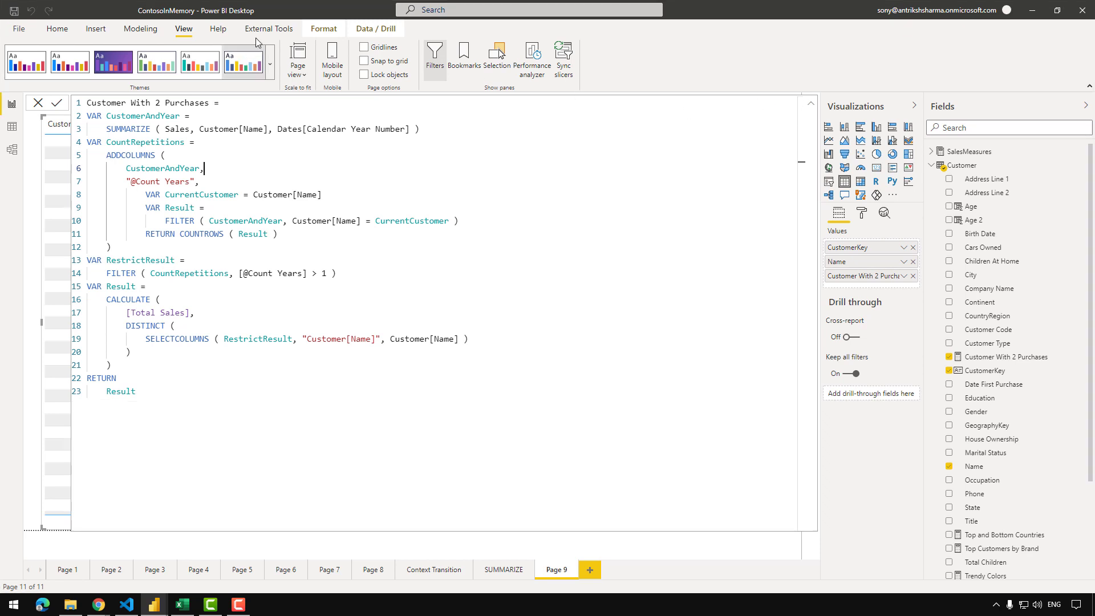
# - Record the page in Performance Analyzer, refresh the visuals, and copy the DAX query of the Table visual
pyautogui.click(532, 57)
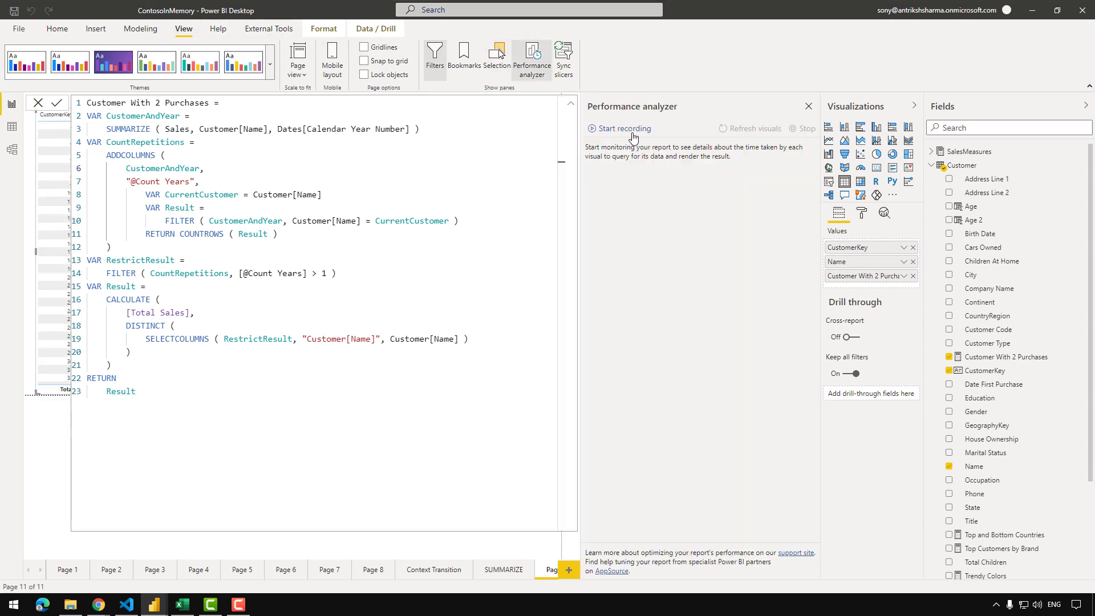
pyautogui.click(621, 129)
pyautogui.click(753, 132)
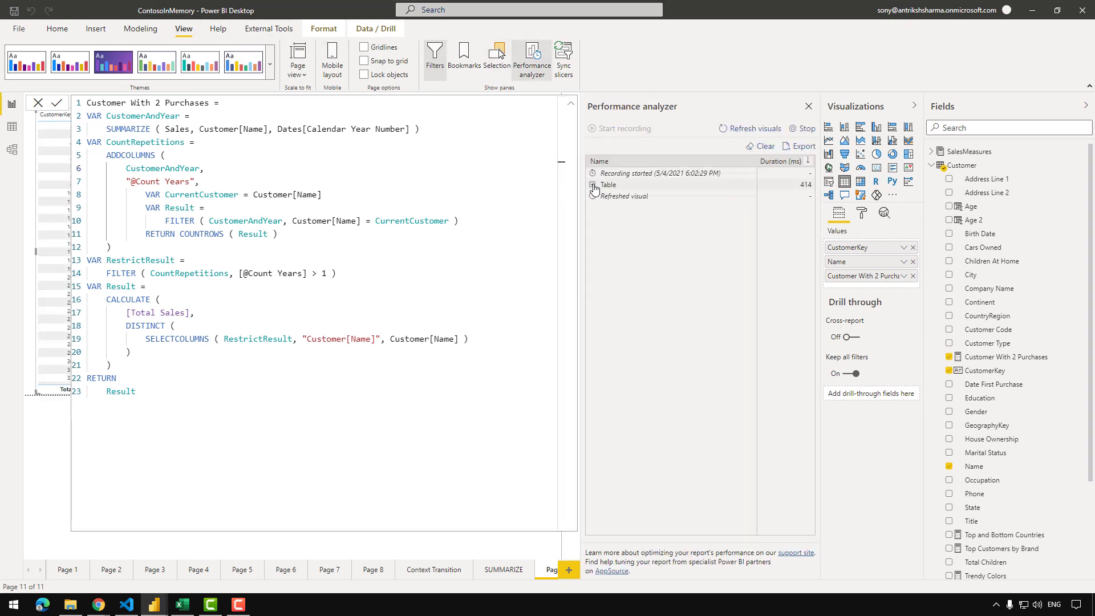
pyautogui.click(593, 184)
pyautogui.click(629, 230)
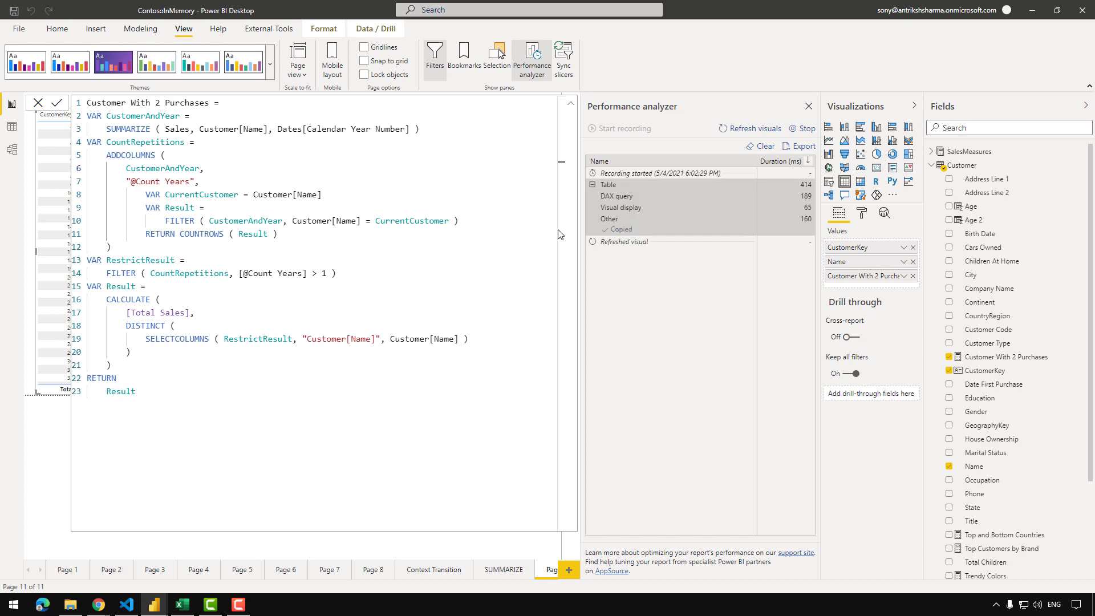
# - Launch DAX Studio from the ContosoInMemory report and paste the copied DAX query of the Table visual
pyautogui.click(272, 30)
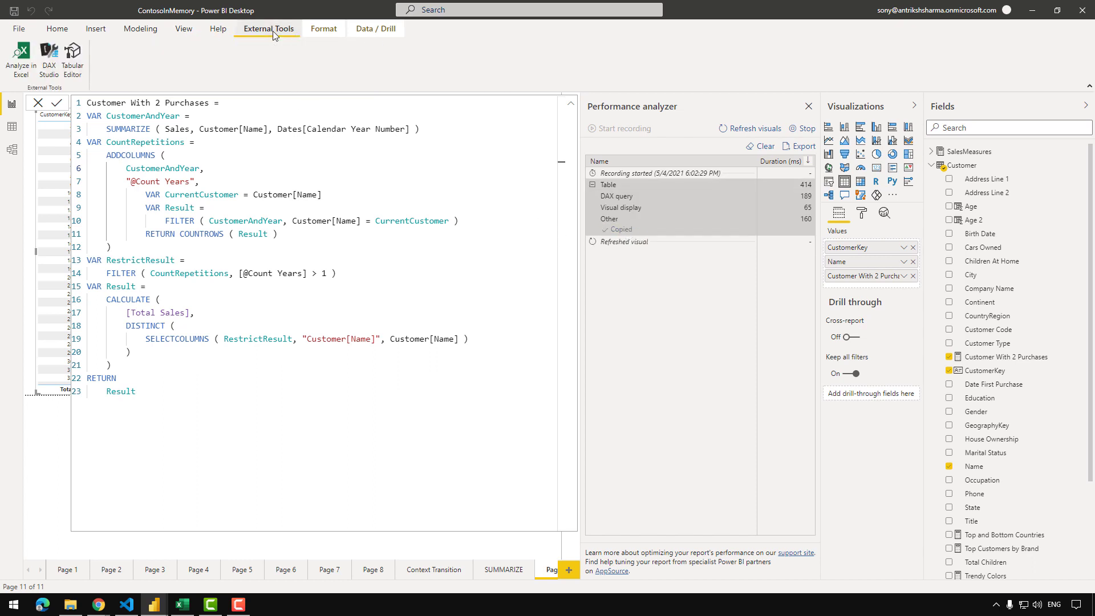
pyautogui.click(51, 74)
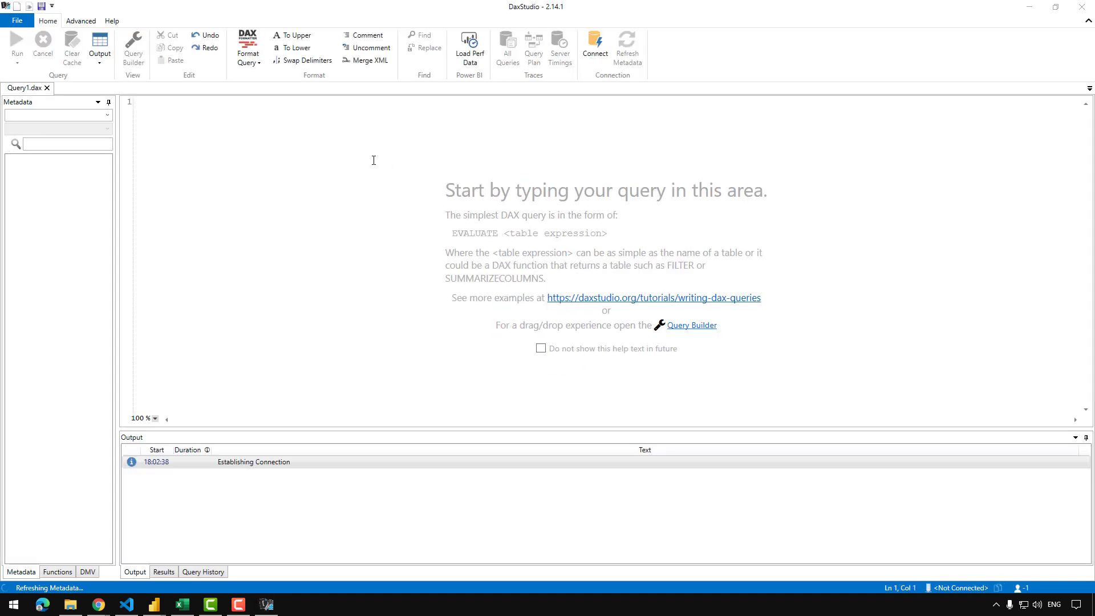
pyautogui.write('// DAX Query DEFINE \tVAR __DS0Core = \t\tSUMMARIZECOLUMNS( \t\t\tROLLUPADDISSUBTOTAL(ROLLUPGROUP(\'Customer\'[CustomerKey], \'Customer\'[Name]), "IsGrandTotalRowTotal"), \t\t\t"Customer_With_2_Purchases", \'Customer\'[Customer With 2 Purchases] \t\t)  \tVAR __DS0PrimaryWindowed = \t\tTOPN(502, __DS0Core, [IsGrandTotalRowTotal], 0, \'Customer\'[CustomerKey], 1, \'Customer\'[Name], 1)  EVALUATE \t__DS0PrimaryWindowed  ORDER BY \t[IsGrandTotalRowTotal] DESC, \'Customer\'[CustomerKey], \'Customer\'[Name]')
pyautogui.scroll(5, 321, 257)
# - Reduce the query to EVALUATE with the SUMMARIZECOLUMNS expression, removing the comment, DEFINE, the variable declarations, TOPN, and ORDER BY
pyautogui.moveTo(777, 309); pyautogui.dragTo(141, 204)
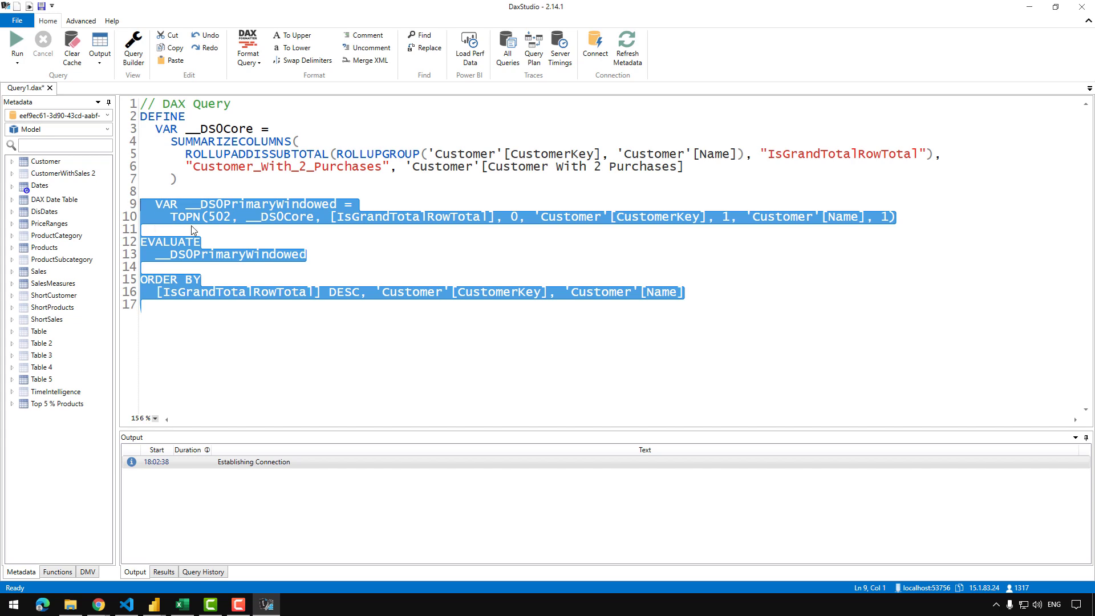
pyautogui.press('Delete')
pyautogui.press('BackSpace')
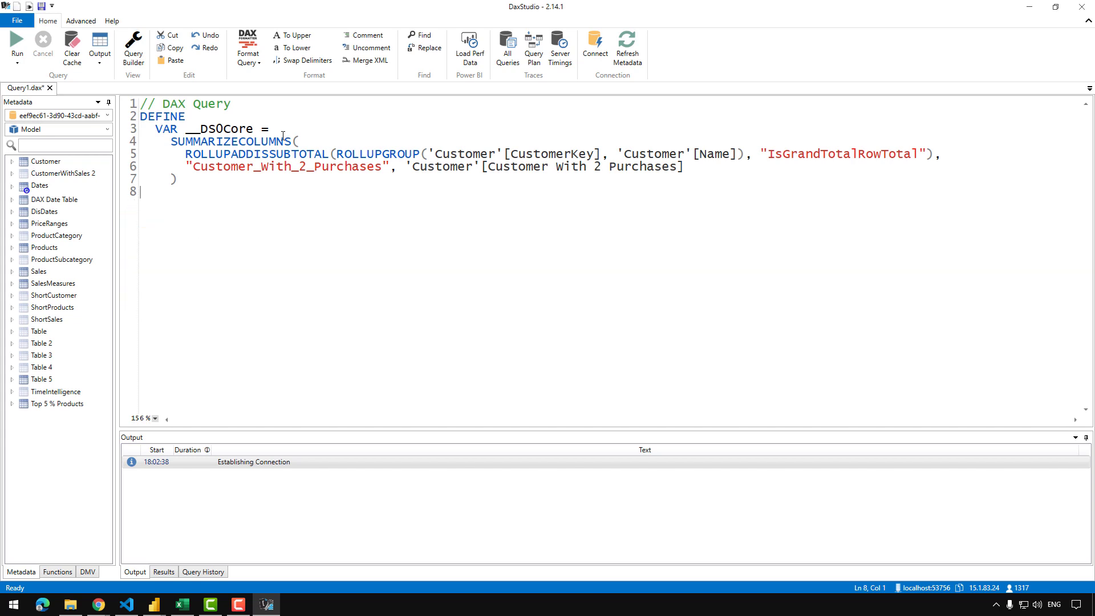
pyautogui.moveTo(277, 129); pyautogui.dragTo(104, 112)
pyautogui.write('ev')
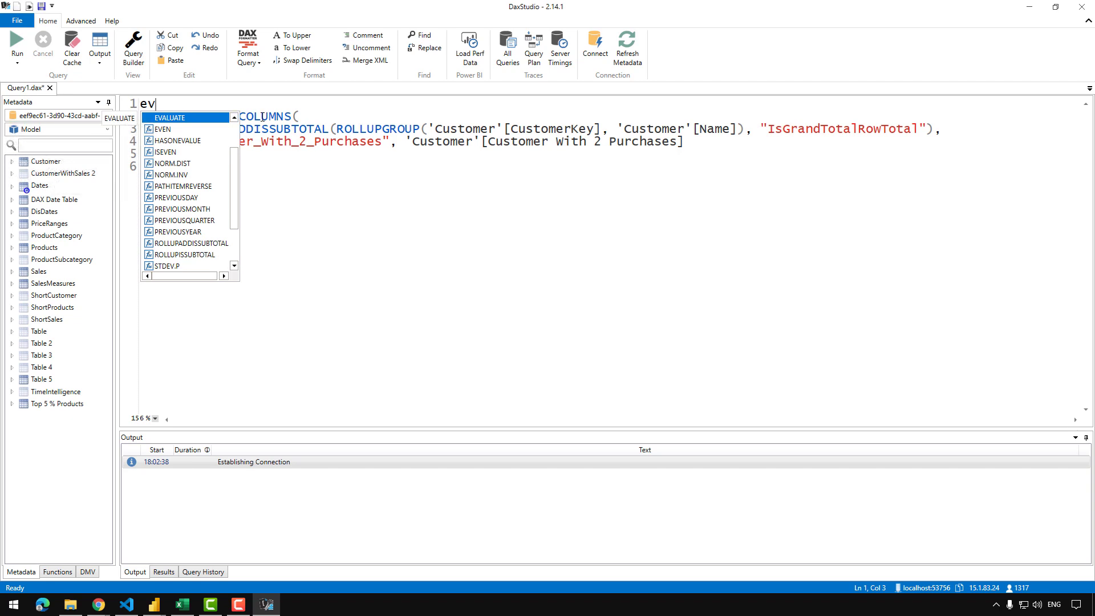
pyautogui.press('Tab')
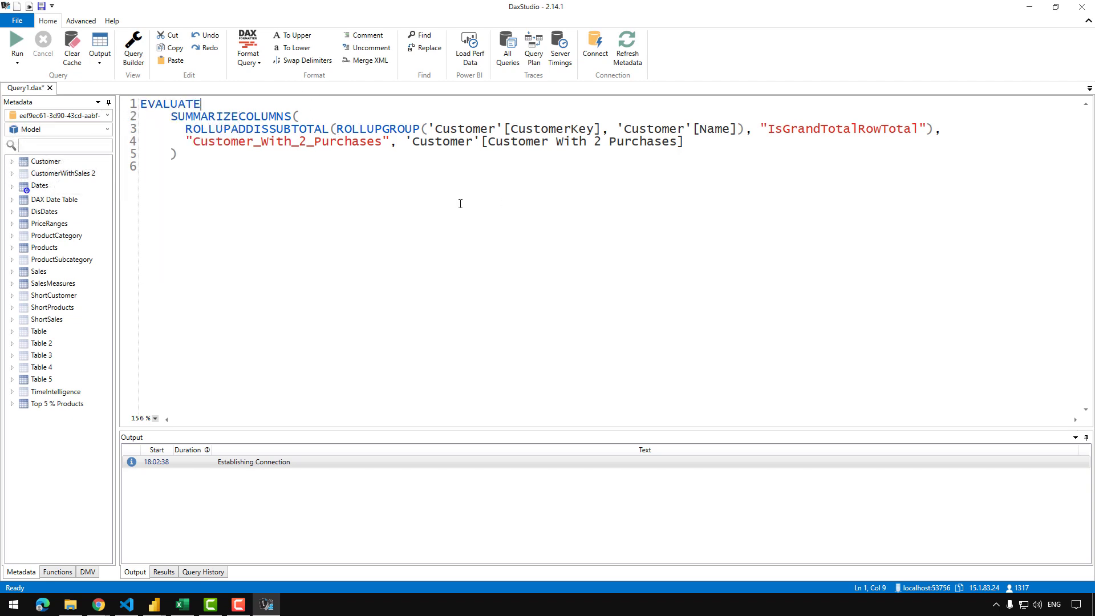
# - Enable Server Timings, enlarge its results area, and run the query
pyautogui.click(558, 57)
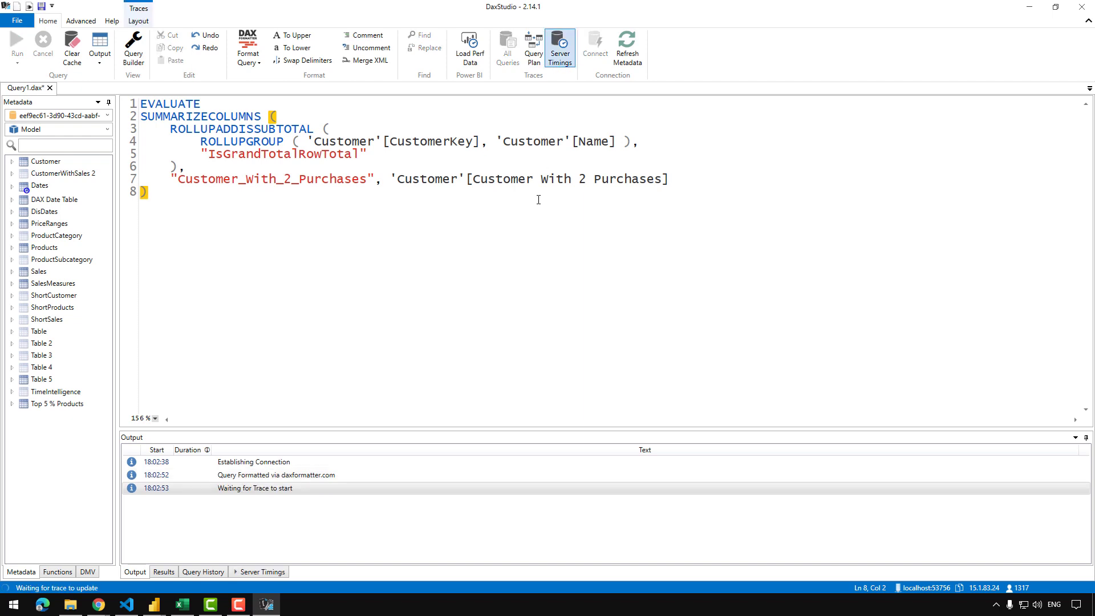
pyautogui.click(257, 572)
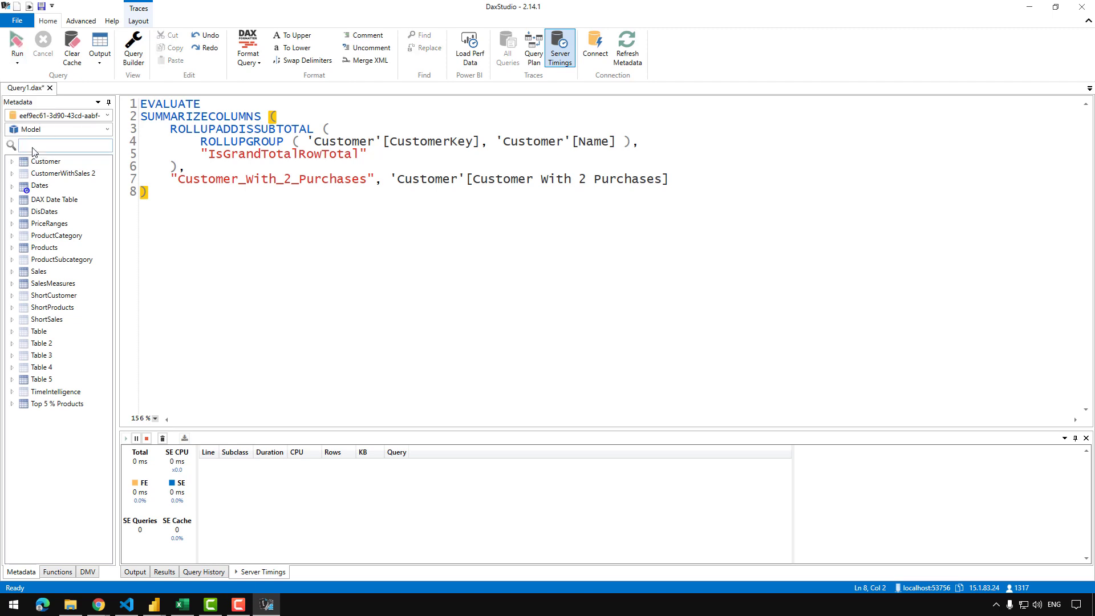
pyautogui.moveTo(276, 411); pyautogui.dragTo(278, 342)
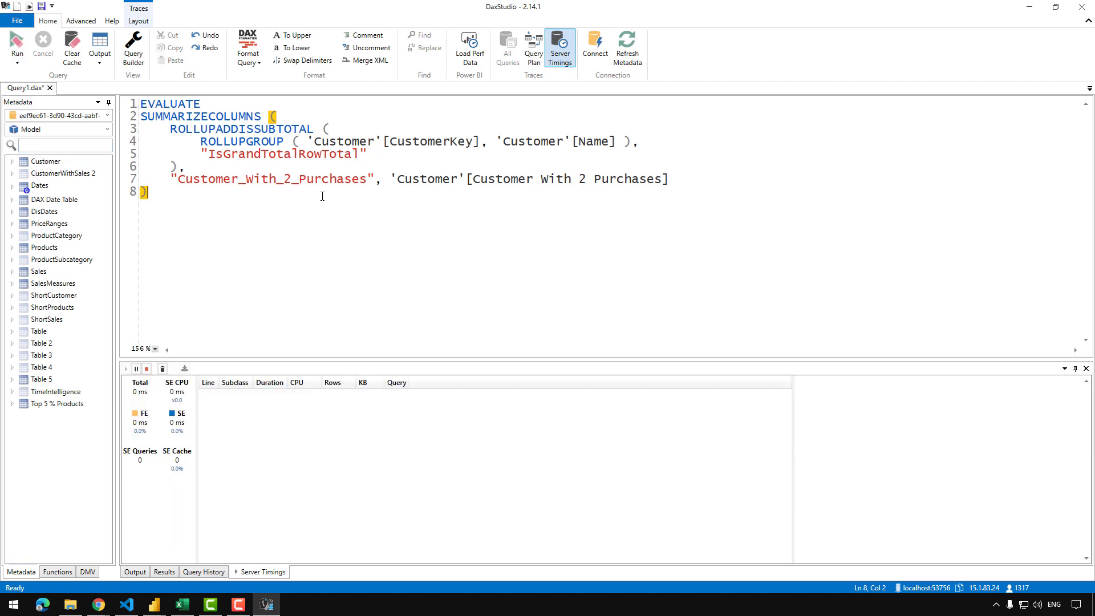
pyautogui.click(323, 196)
pyautogui.press('F5')
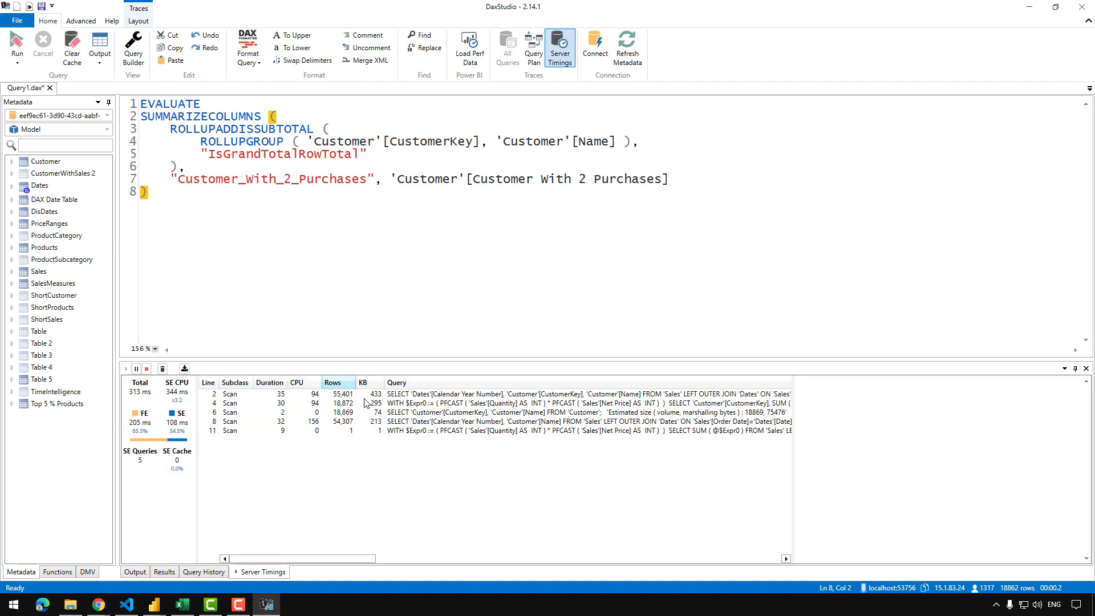
# - Examine the timings and storage engine scans of the query, including the CustomerKey and Name filter in the line 4 scan's WHERE clause
pyautogui.moveTo(154, 458)
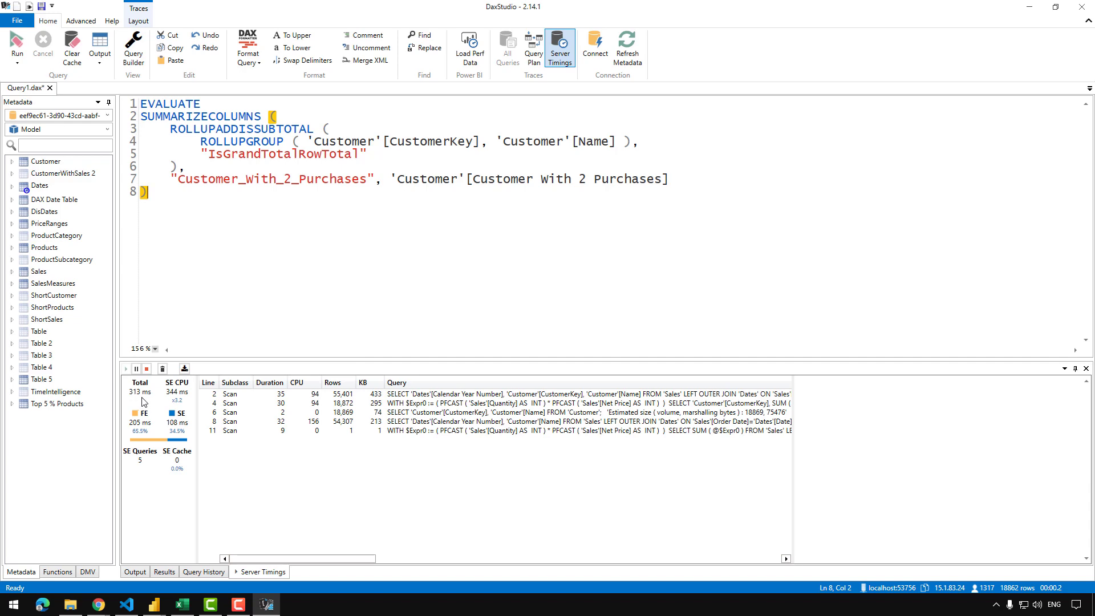
pyautogui.click(400, 402)
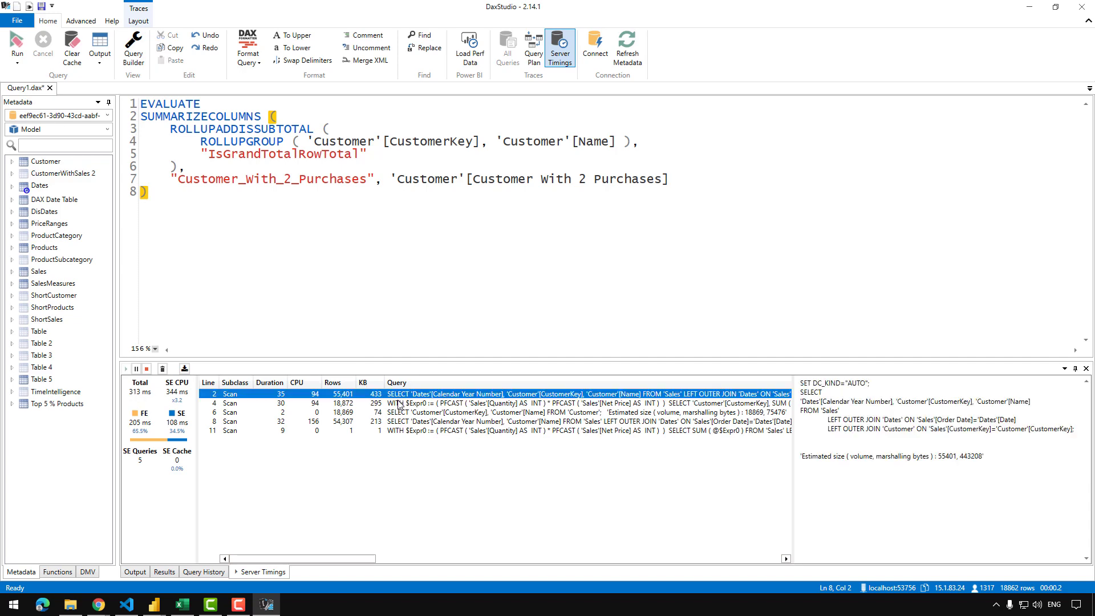
pyautogui.moveTo(907, 517); pyautogui.dragTo(846, 484)
pyautogui.click(585, 416)
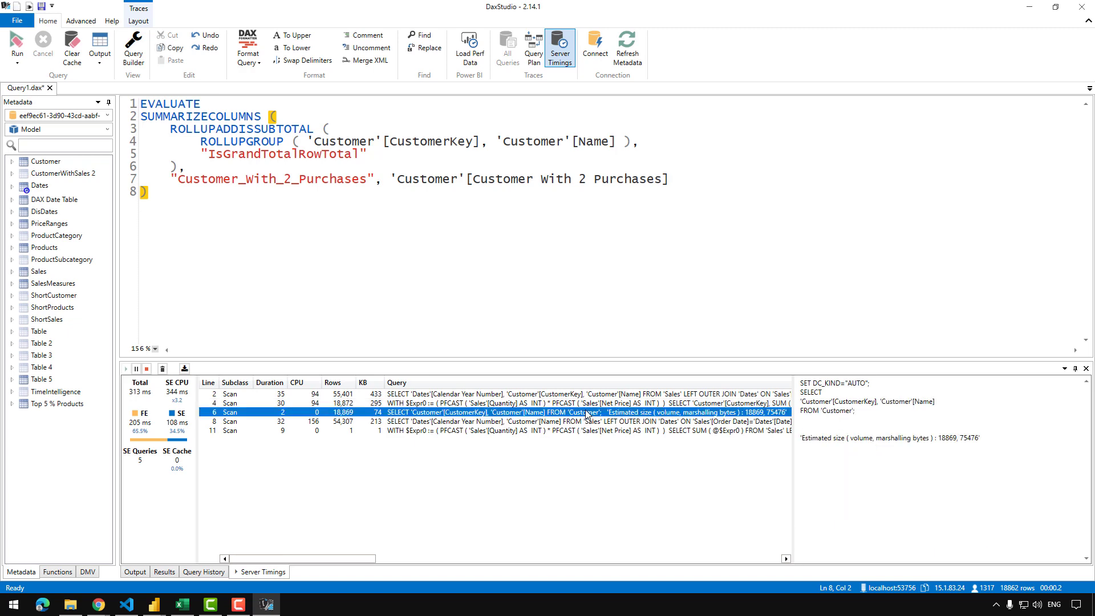
pyautogui.click(578, 432)
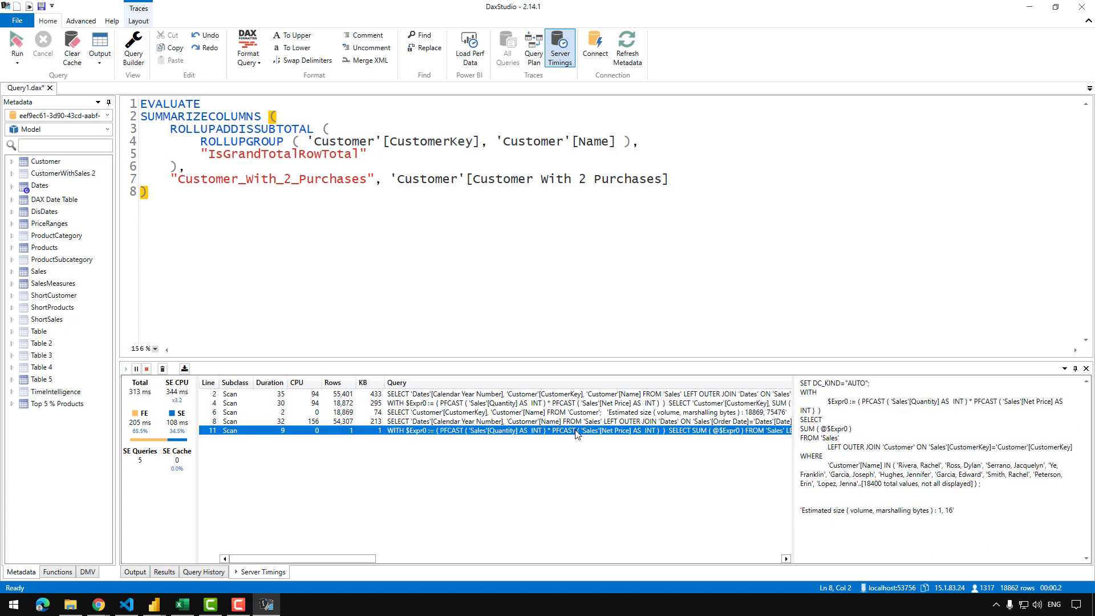
pyautogui.click(642, 406)
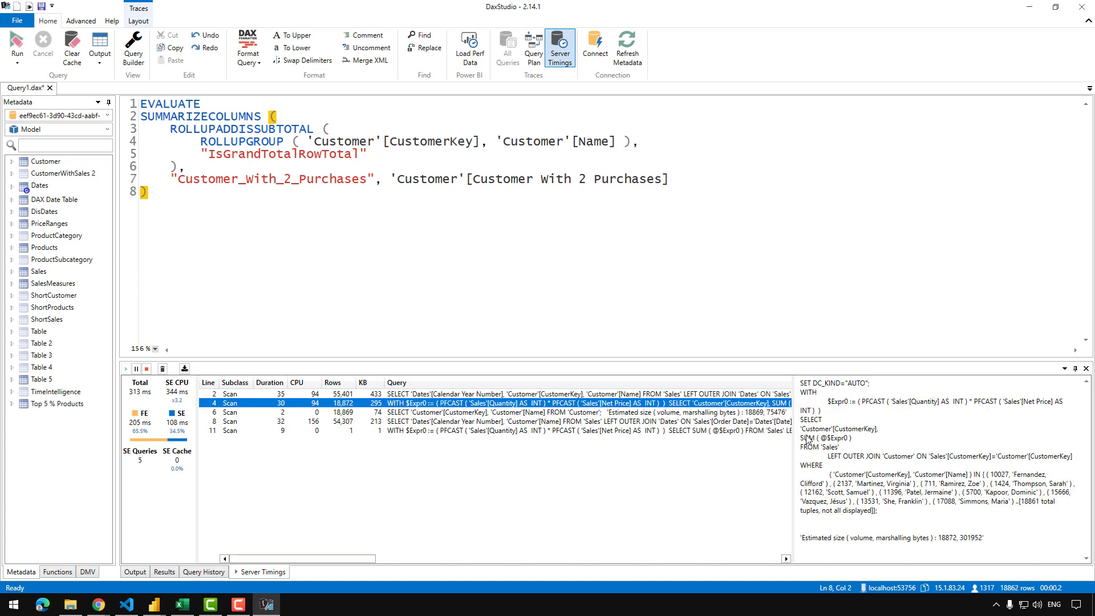
pyautogui.moveTo(881, 510); pyautogui.dragTo(828, 474)
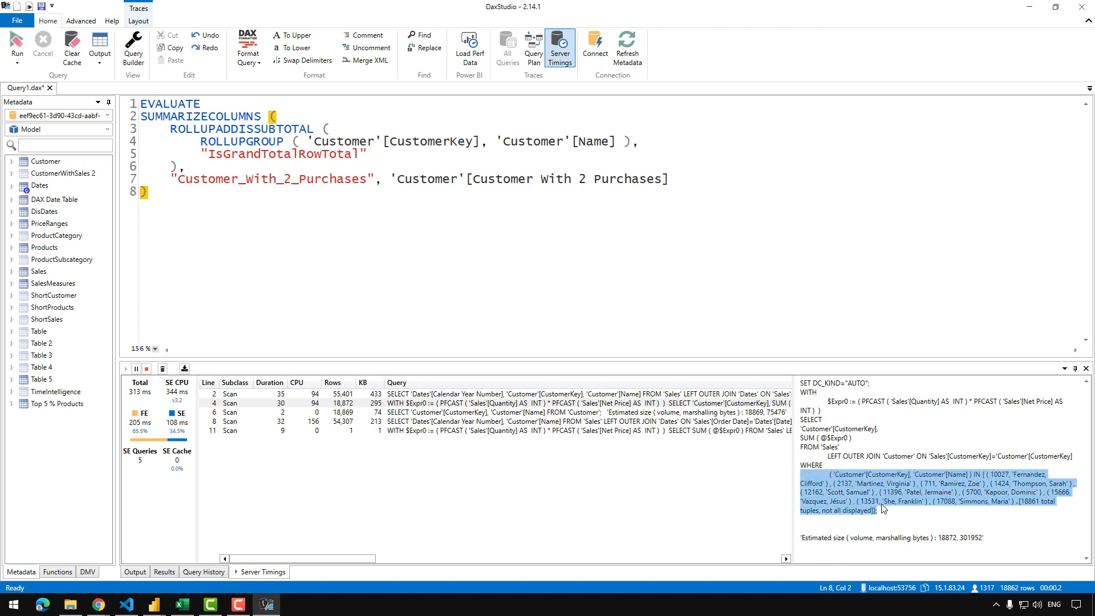
pyautogui.click(942, 514)
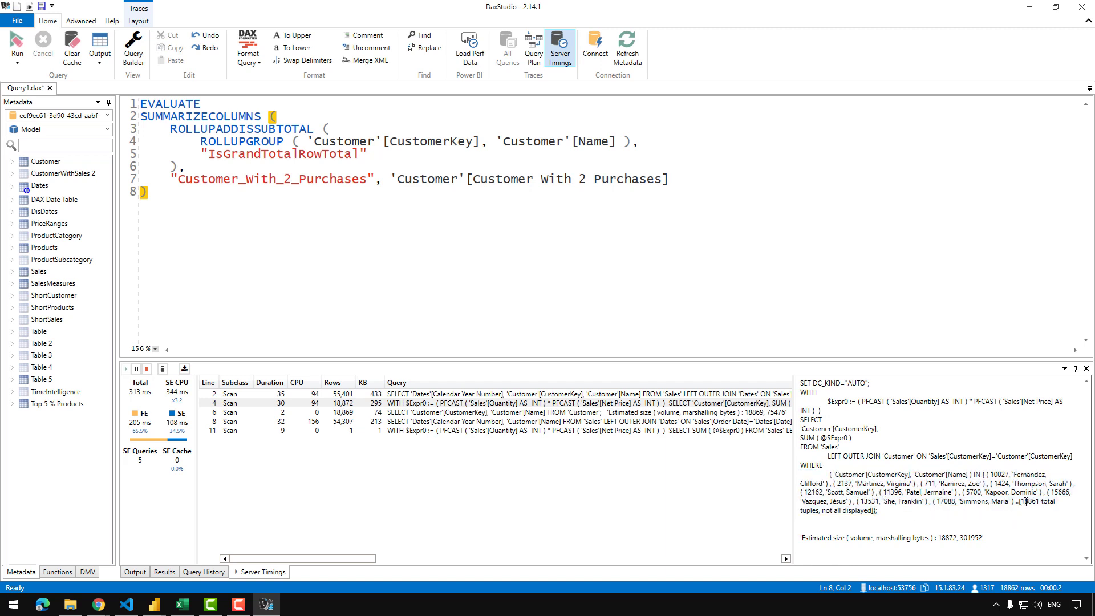
pyautogui.moveTo(1020, 502); pyautogui.dragTo(1038, 503)
pyautogui.click(1034, 509)
pyautogui.moveTo(886, 512); pyautogui.dragTo(834, 475)
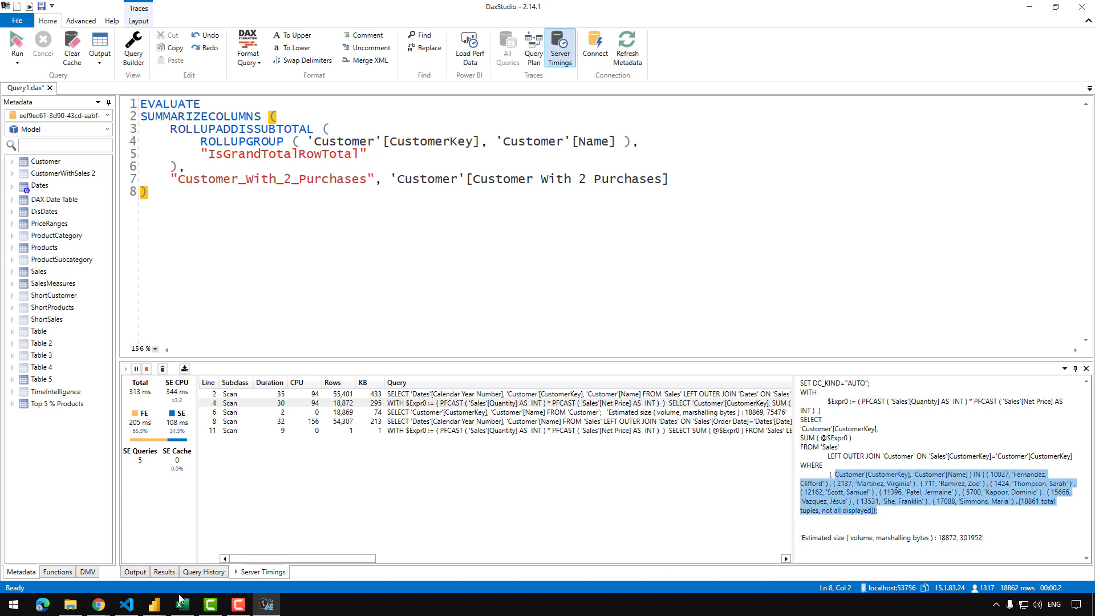
# - Switch to the ContosoInMemory report in Power BI Desktop, clear the recorded Performance Analyzer results, and close the analyzer
pyautogui.moveTo(154, 603)
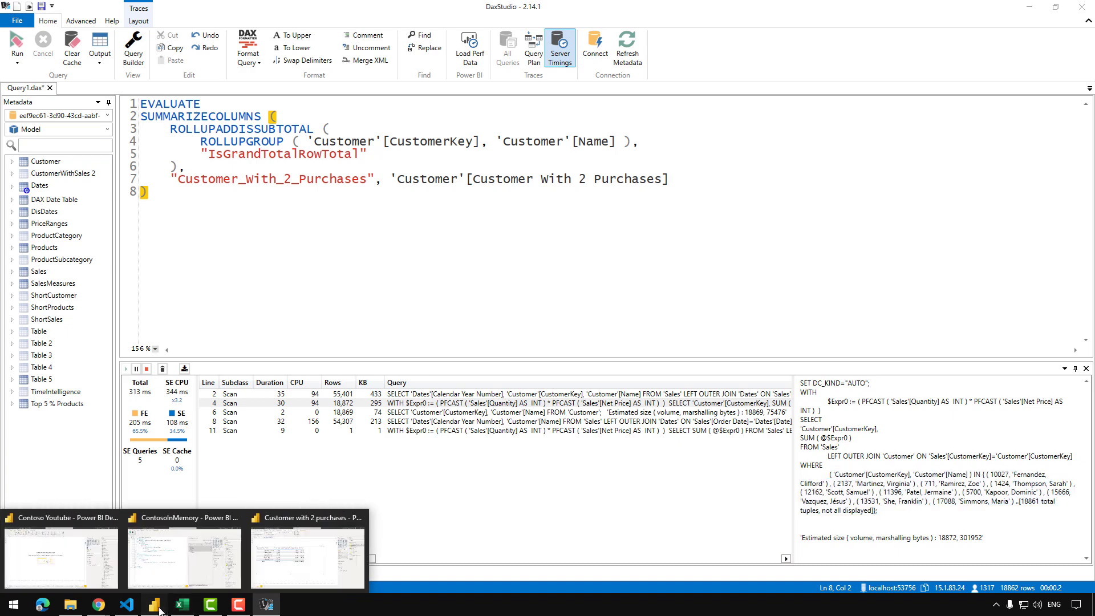
pyautogui.click(288, 564)
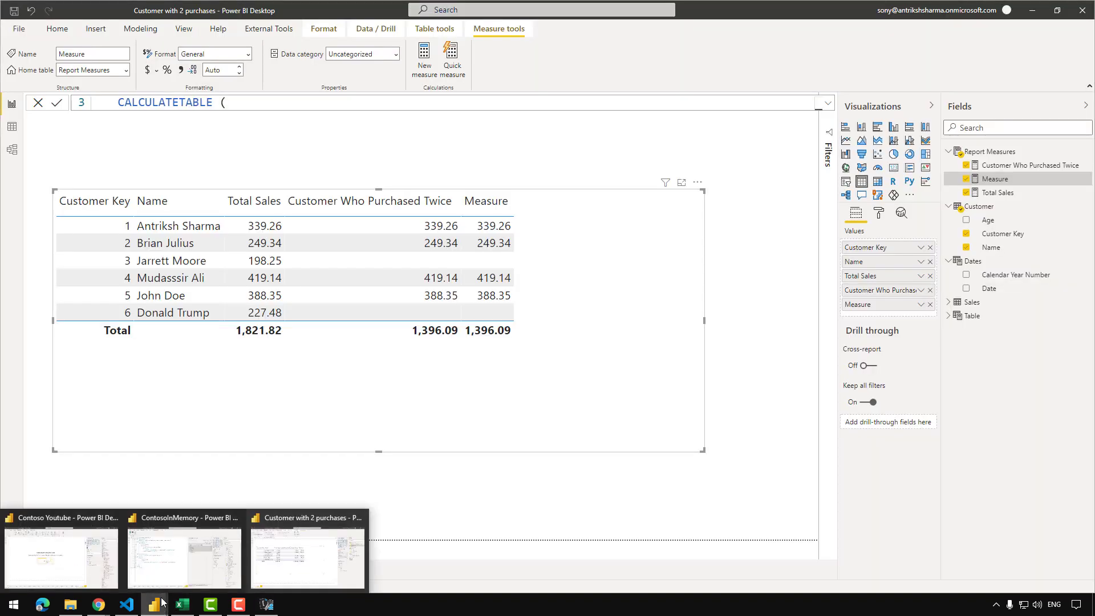
pyautogui.click(185, 548)
pyautogui.click(763, 146)
pyautogui.click(802, 128)
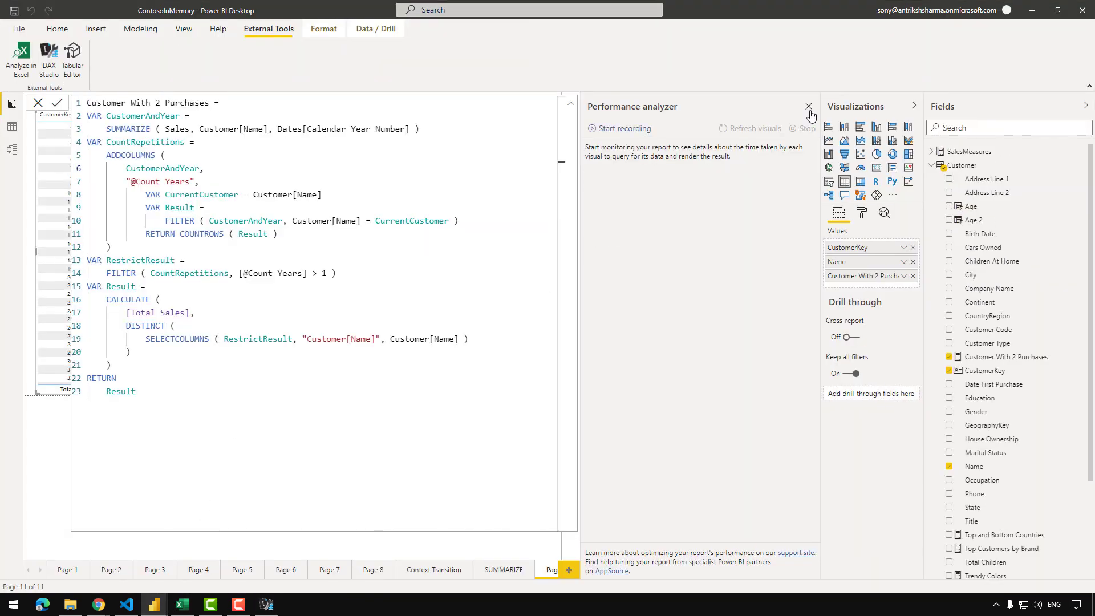
pyautogui.click(809, 107)
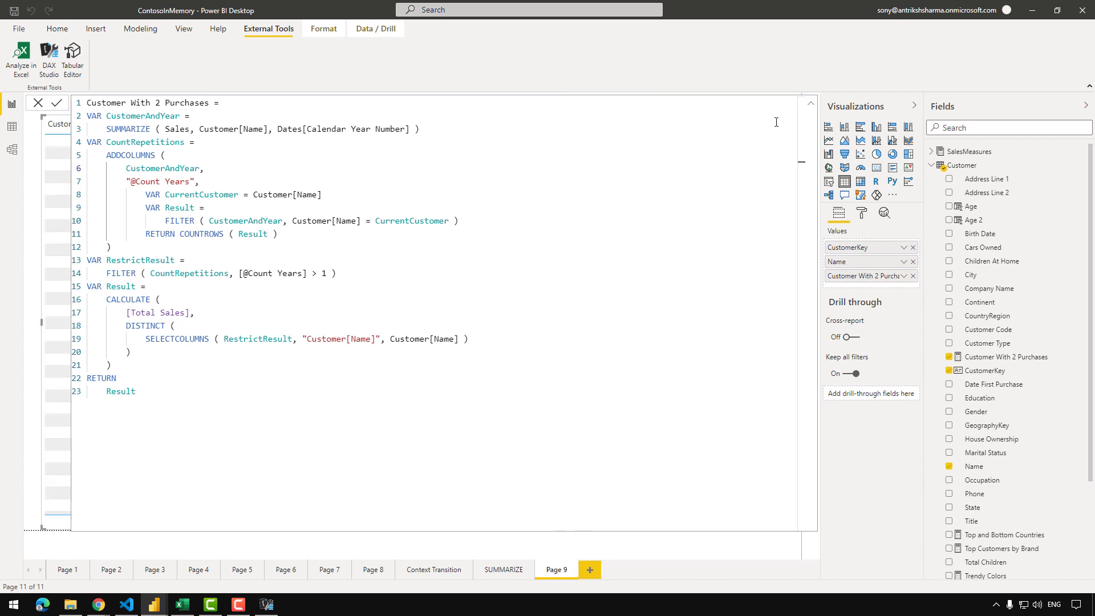
# - Wrap the SUMMARIZE expression of CustomerAndYear in CALCULATETABLE with REMOVEFILTERS ( Sales ) and commit the Customer With 2 Purchases measure
pyautogui.click(106, 129)
pyautogui.write('CALCULATETABLE(')
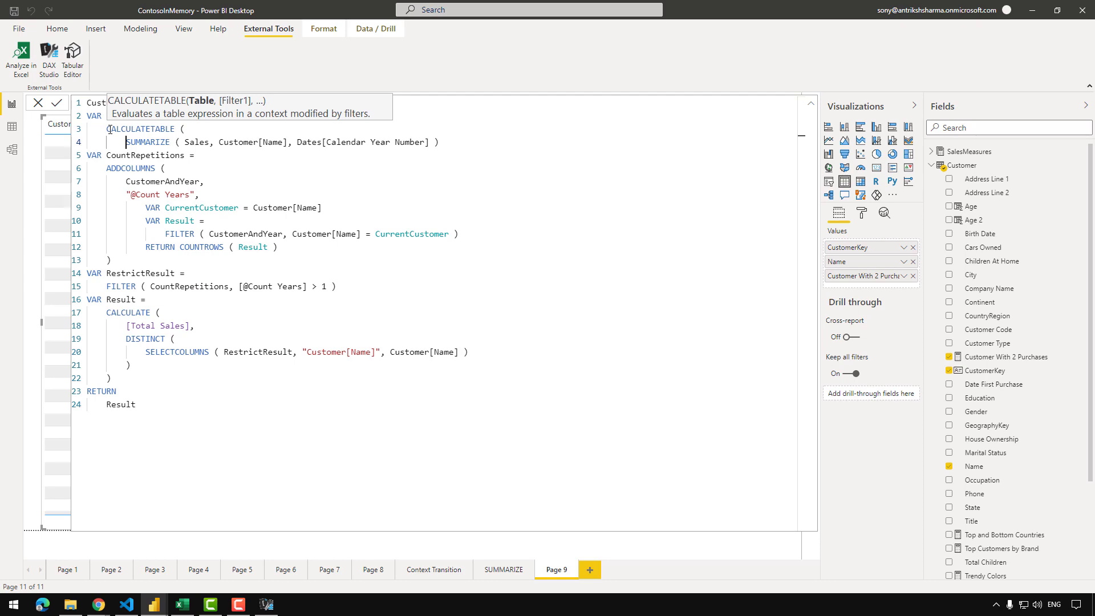
pyautogui.click(461, 142)
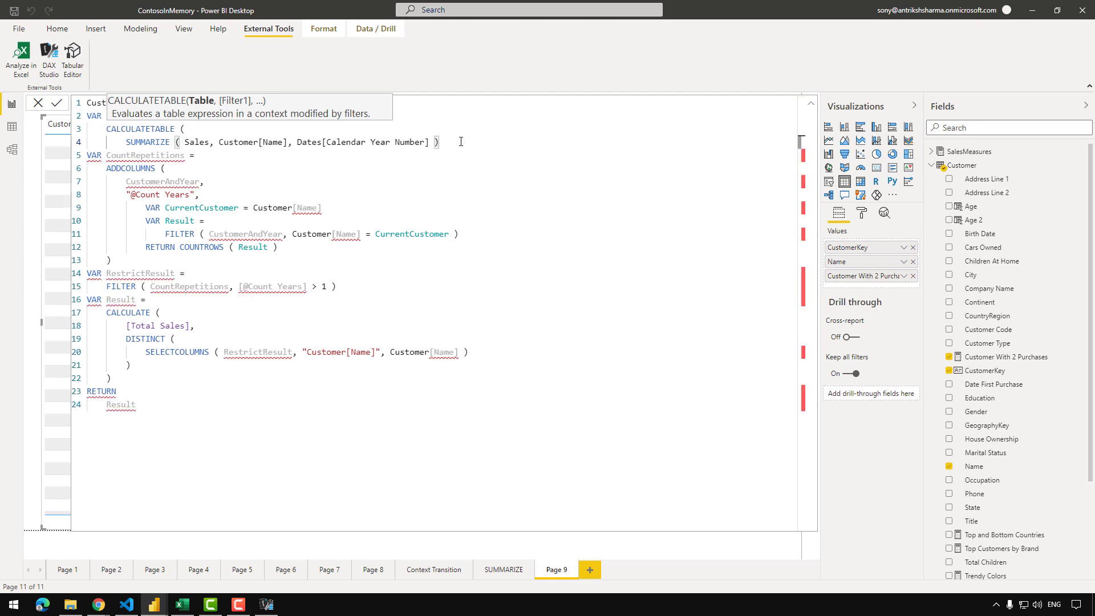
pyautogui.write(',')
pyautogui.press('Return')
pyautogui.write('REMOVEFILTERS ( S')
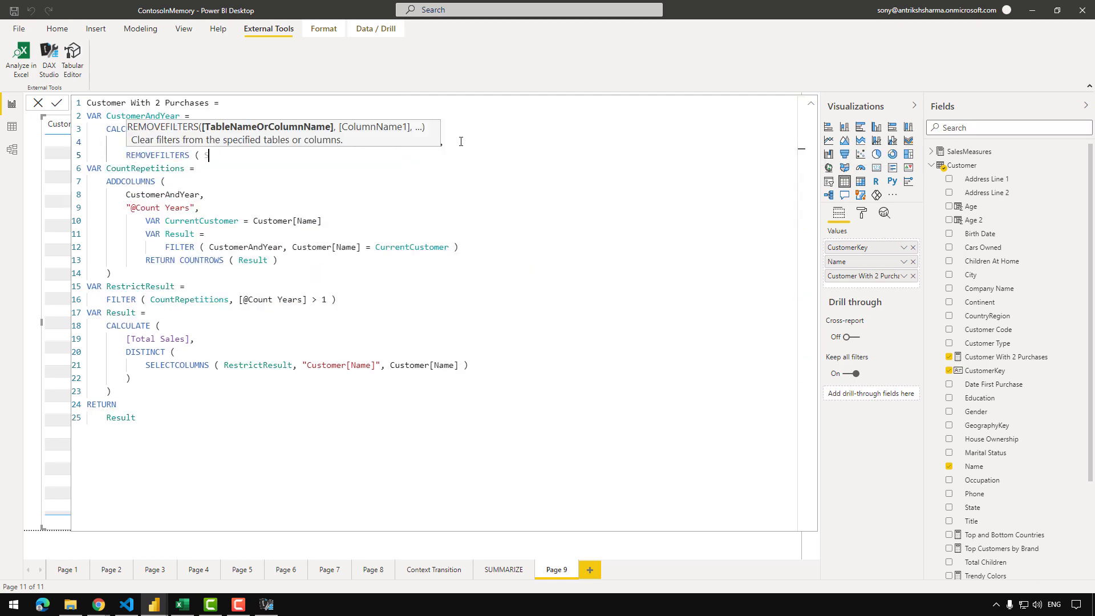
pyautogui.write('ales )')
pyautogui.press('Return')
pyautogui.write(')')
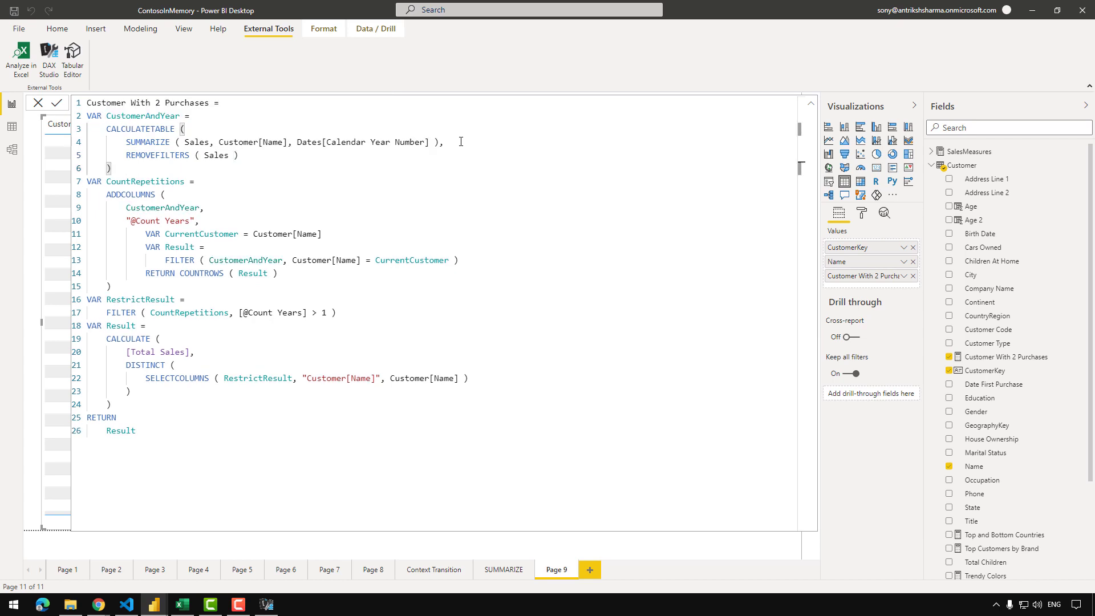
pyautogui.press('Return')
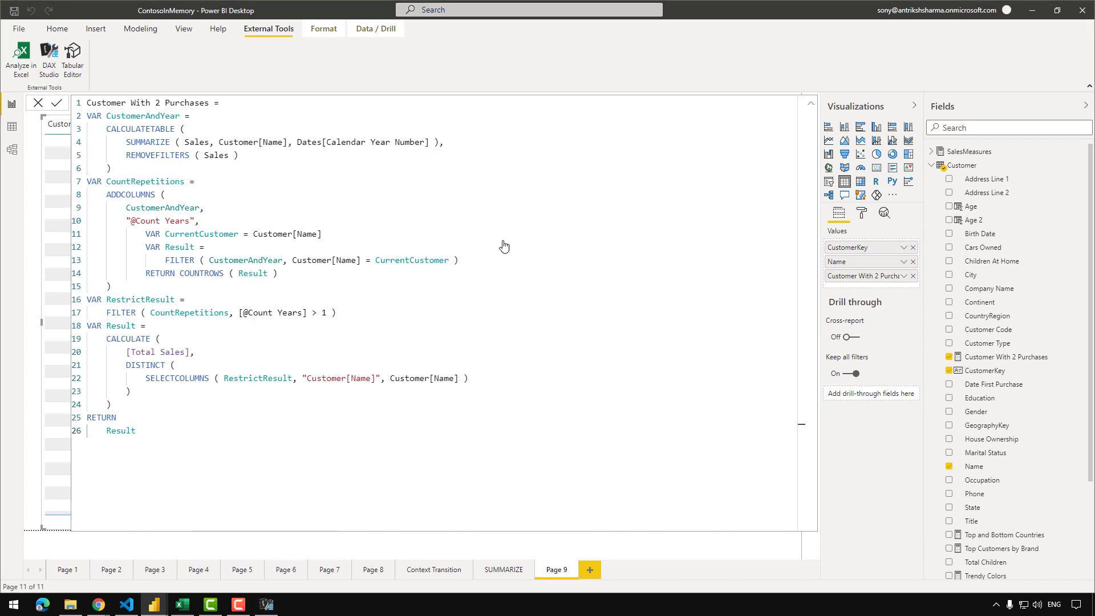
# - Switch to DAX Studio, rerun the query against the updated measure, and enlarge the Server Timings area
pyautogui.click(267, 605)
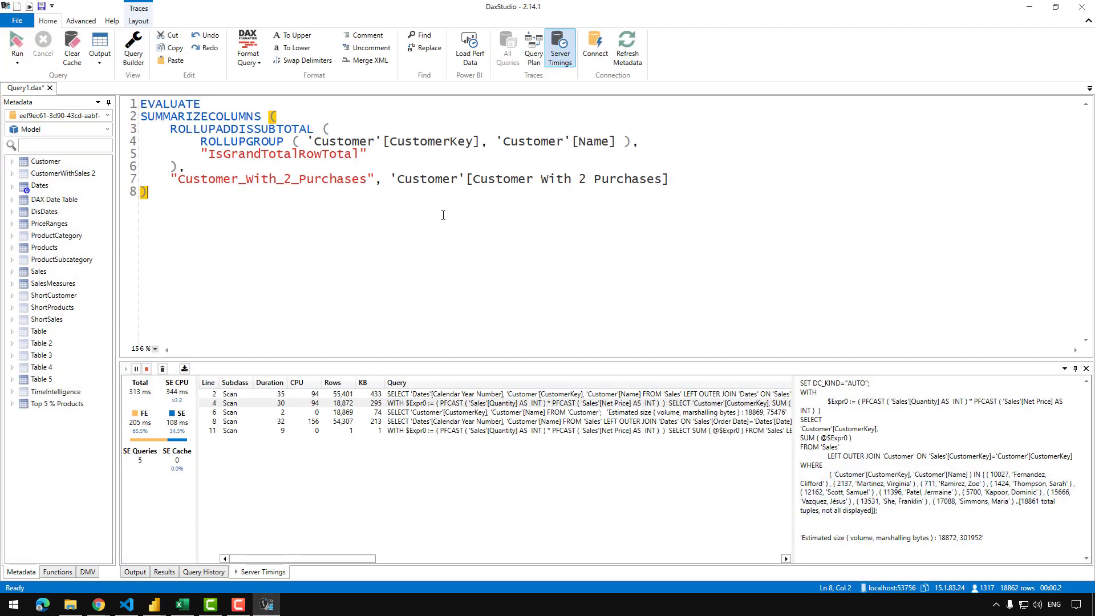
pyautogui.press('F5')
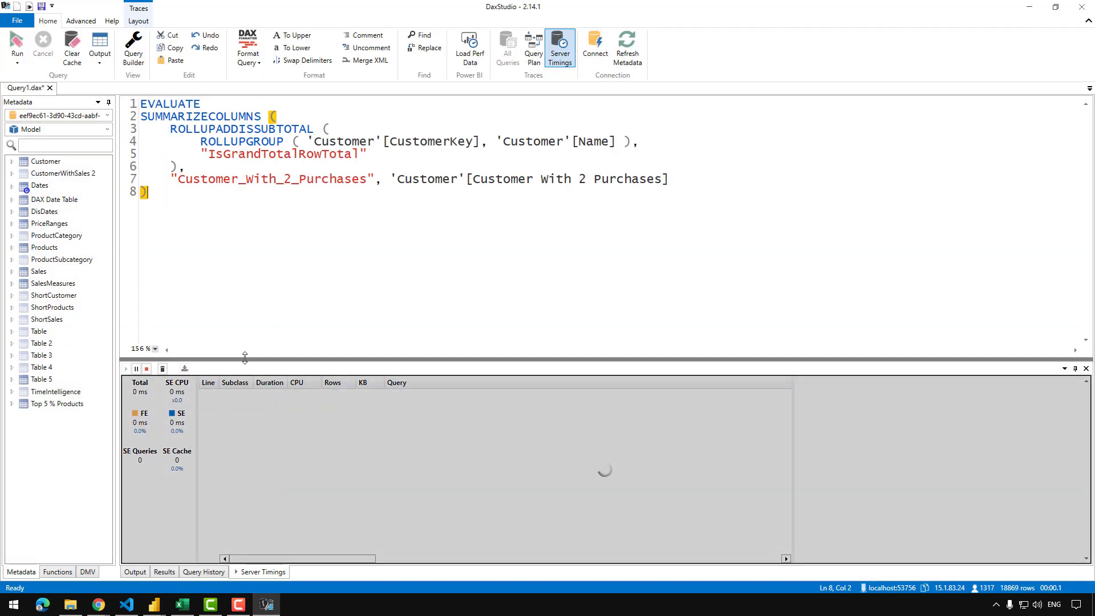
pyautogui.moveTo(245, 358); pyautogui.dragTo(245, 311)
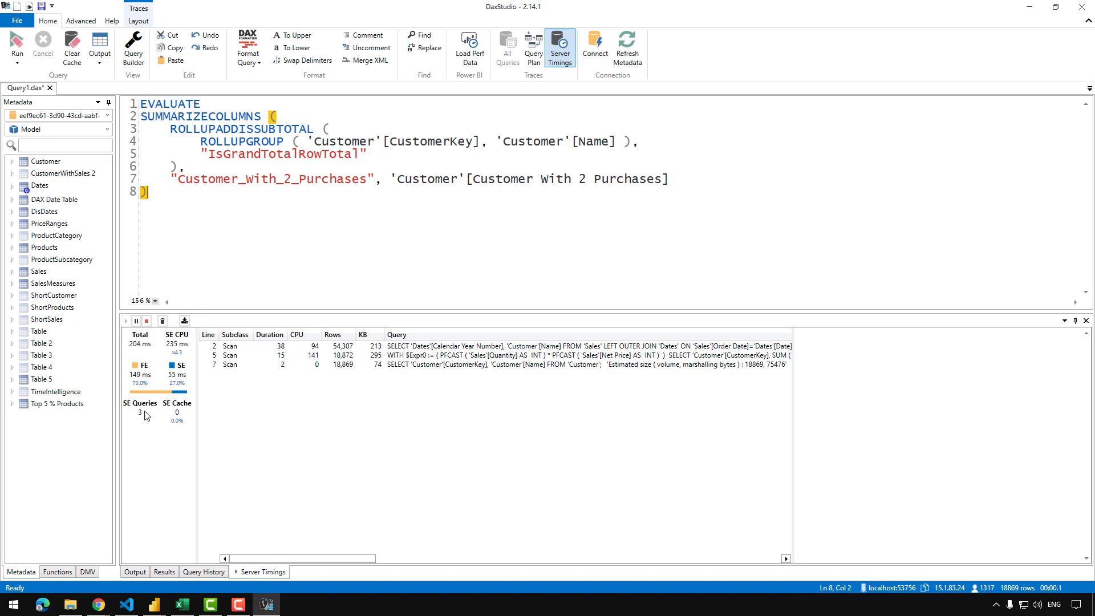
# - Examine the new query's storage engine scans, the Customer[Name] filter in the line 5 scan, and the overall timings
pyautogui.click(405, 348)
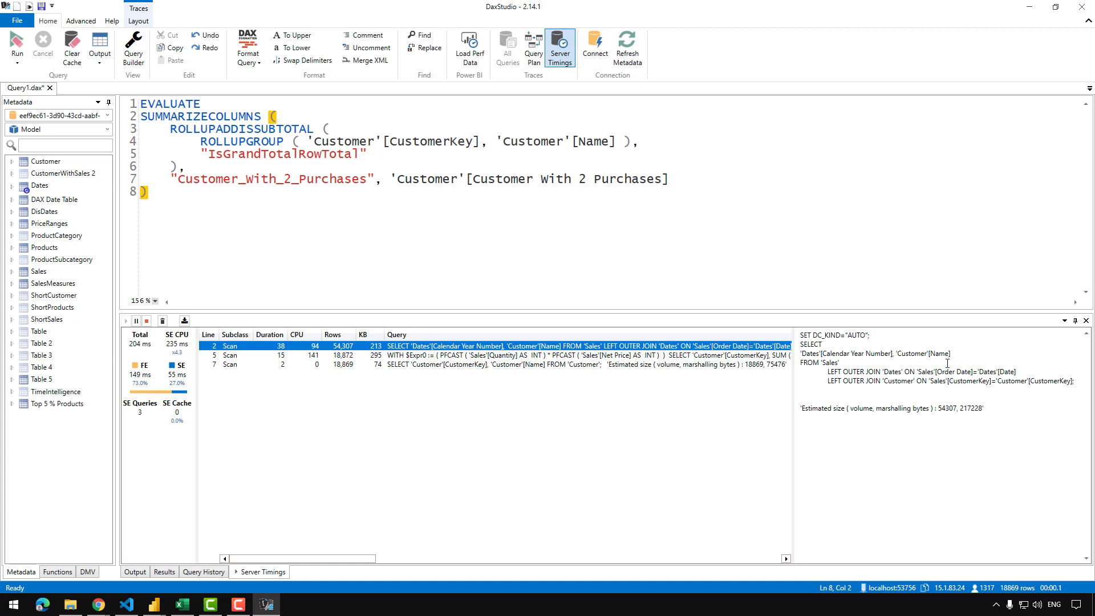
pyautogui.click(659, 356)
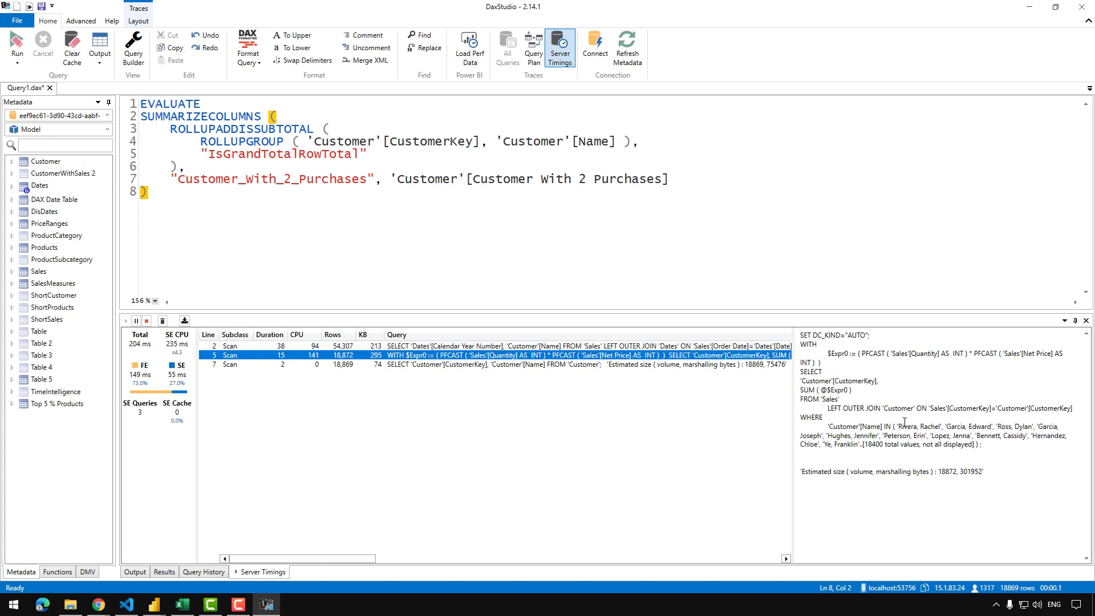
pyautogui.click(830, 429)
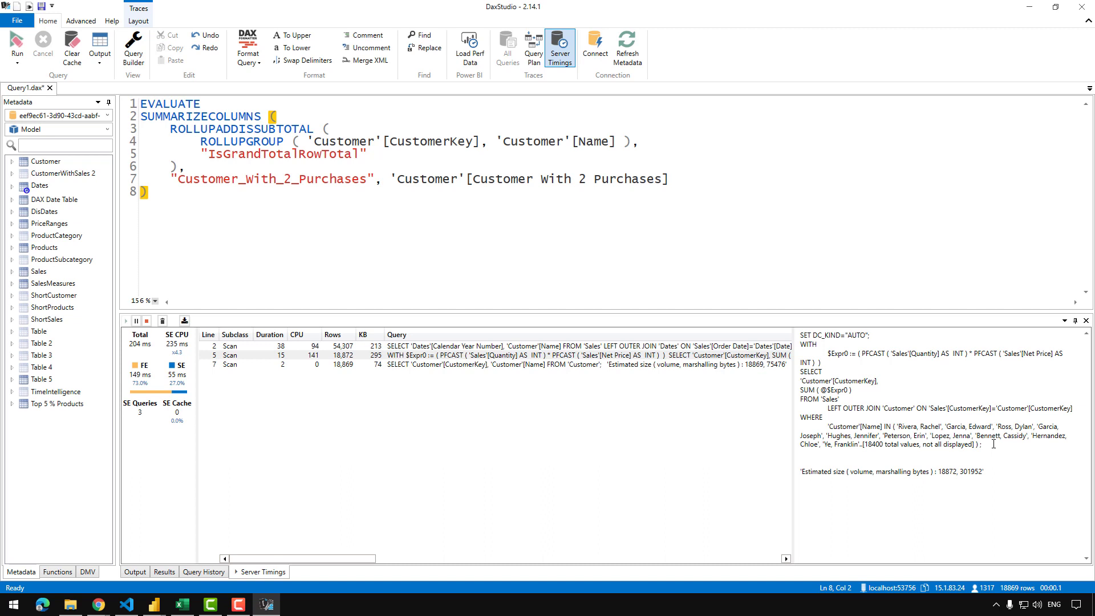
pyautogui.click(577, 368)
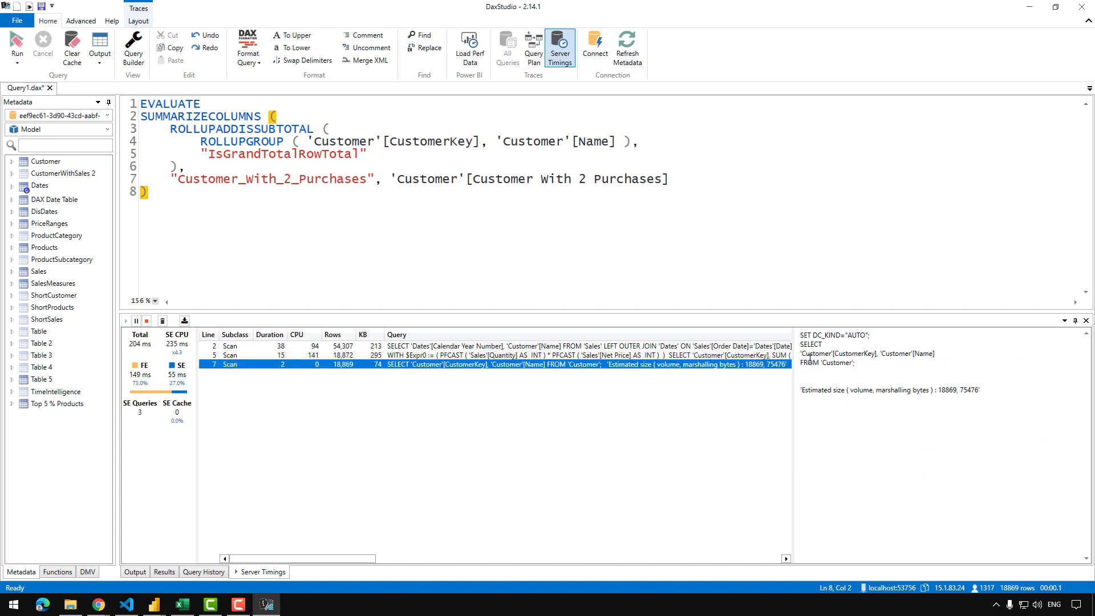
pyautogui.moveTo(801, 354); pyautogui.dragTo(876, 354)
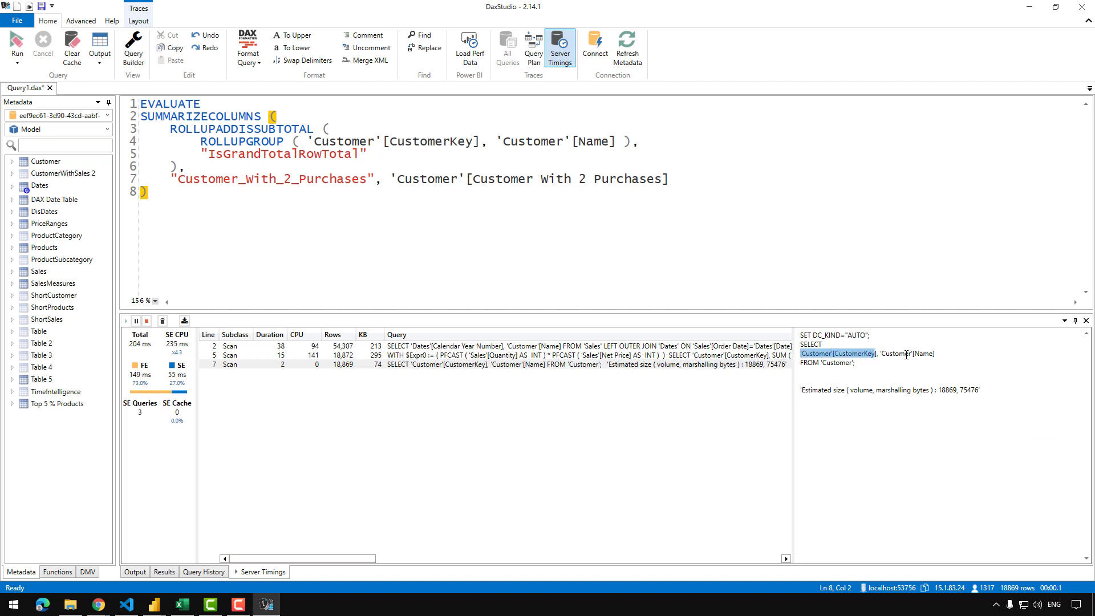
pyautogui.click(836, 369)
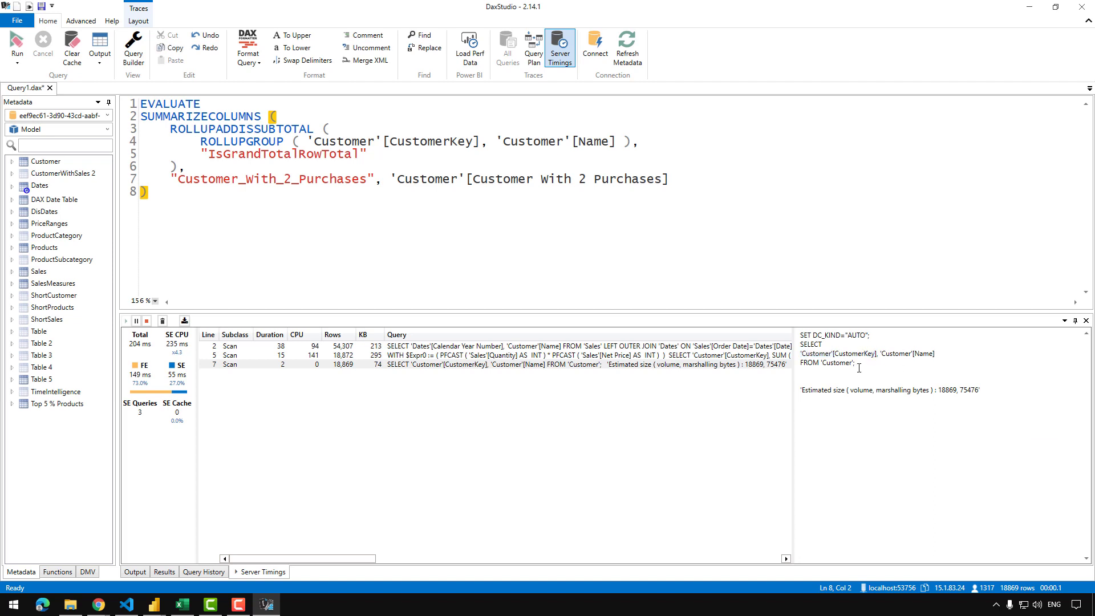
pyautogui.click(484, 366)
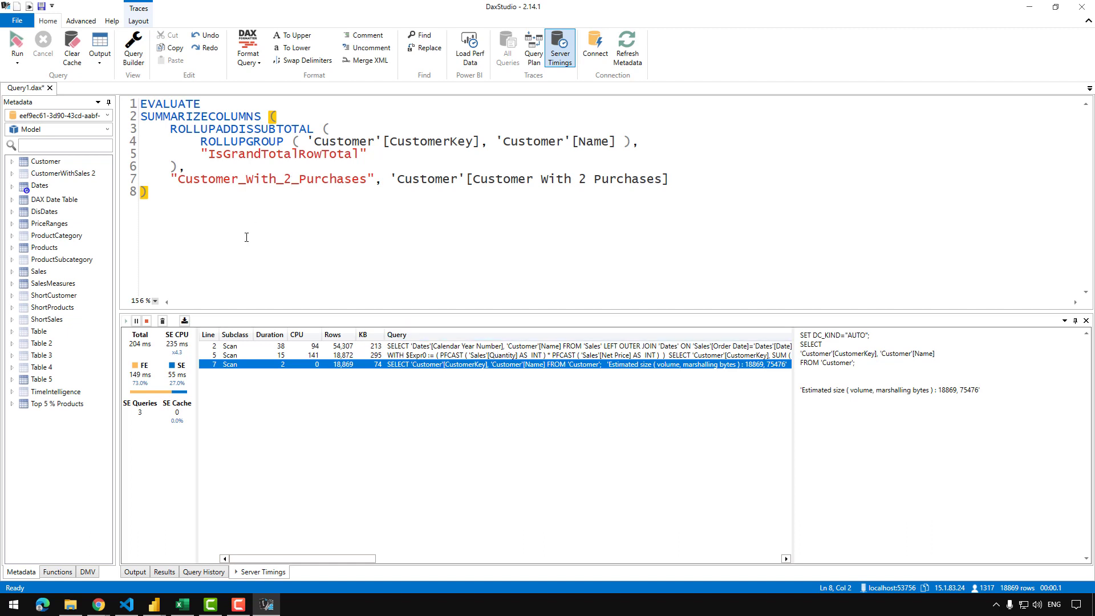
pyautogui.click(152, 354)
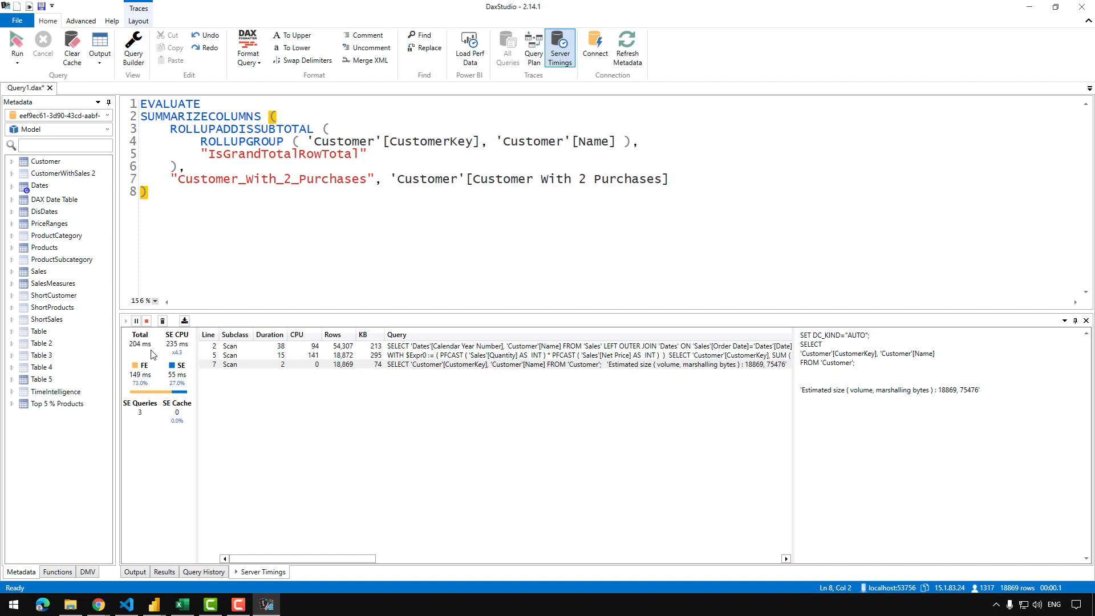